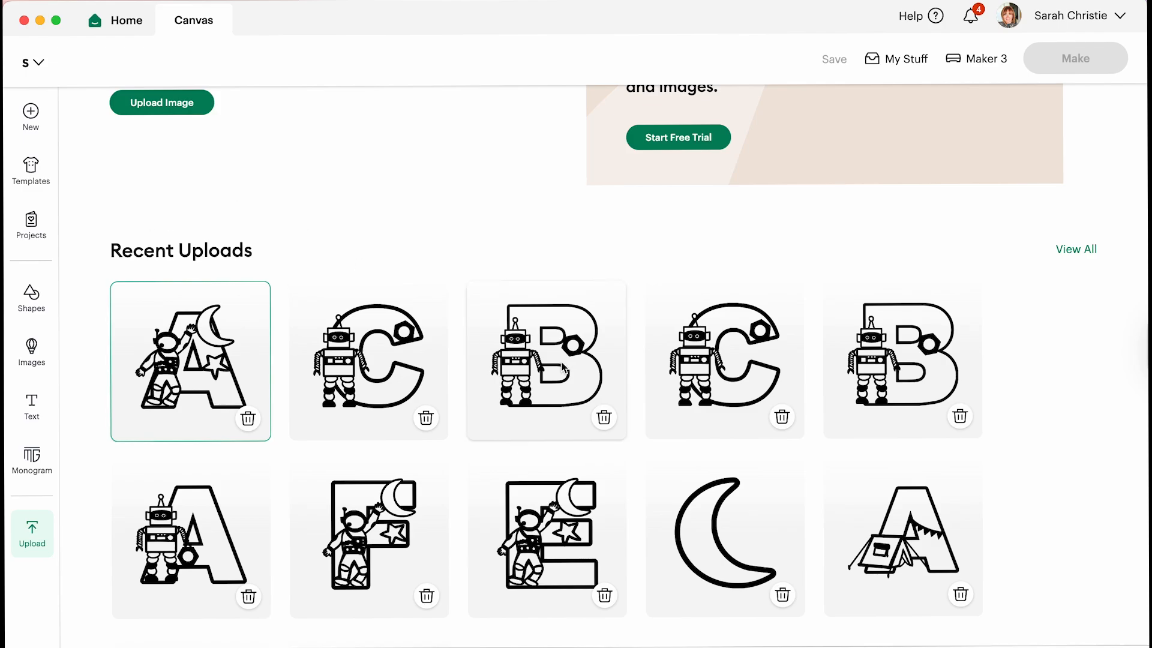
# Step: Add the moon, E spaceman and A spaceman images from the recent uploads to the canvas and collapse the image library
pyautogui.scroll(-1, 492, 440)
pyautogui.scroll(-2, 538, 498)
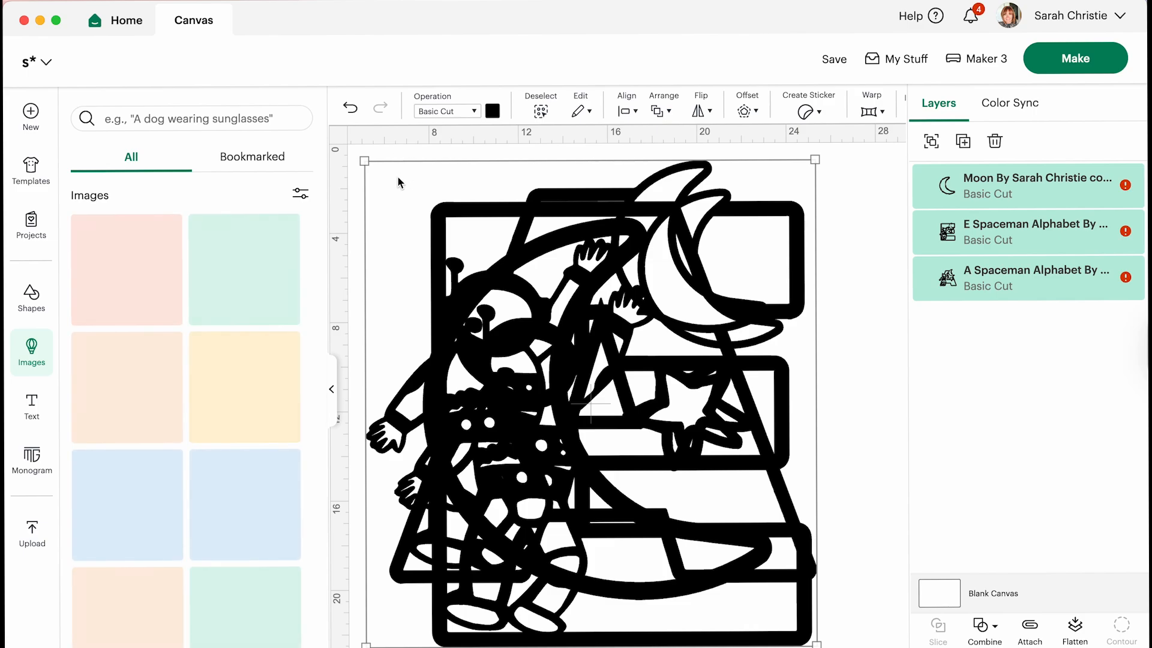
pyautogui.click(331, 391)
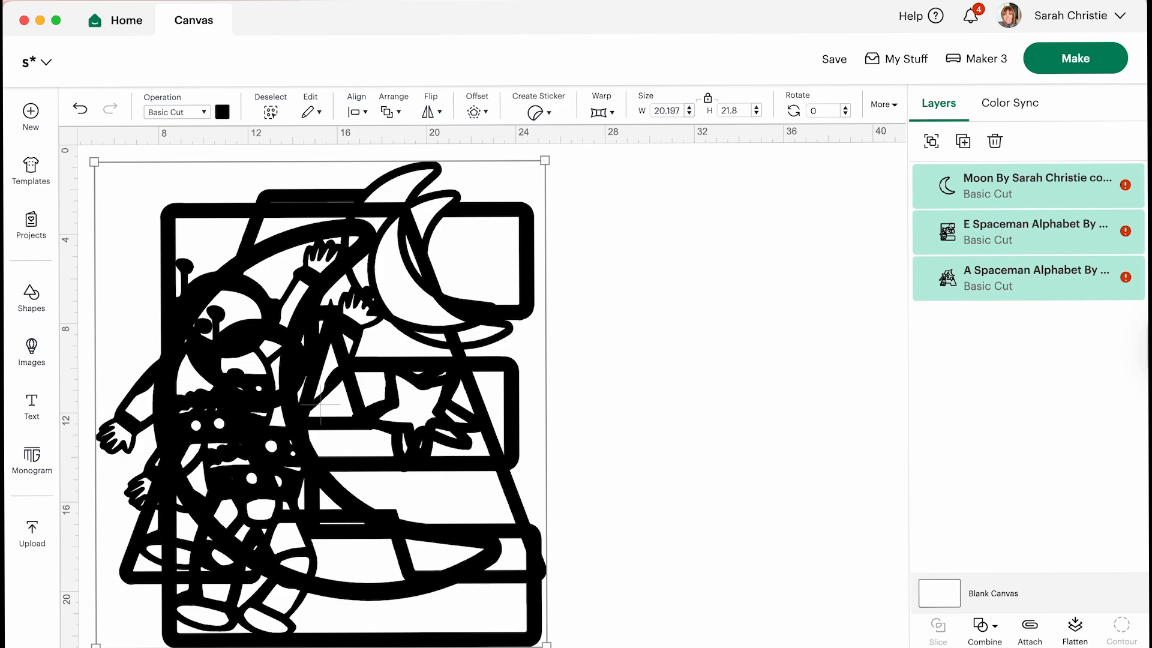
# Step: Scale the three stacked images down together to about 7.2 × 7.77 in, and shrink them slightly further
pyautogui.moveTo(546, 646); pyautogui.dragTo(248, 349)
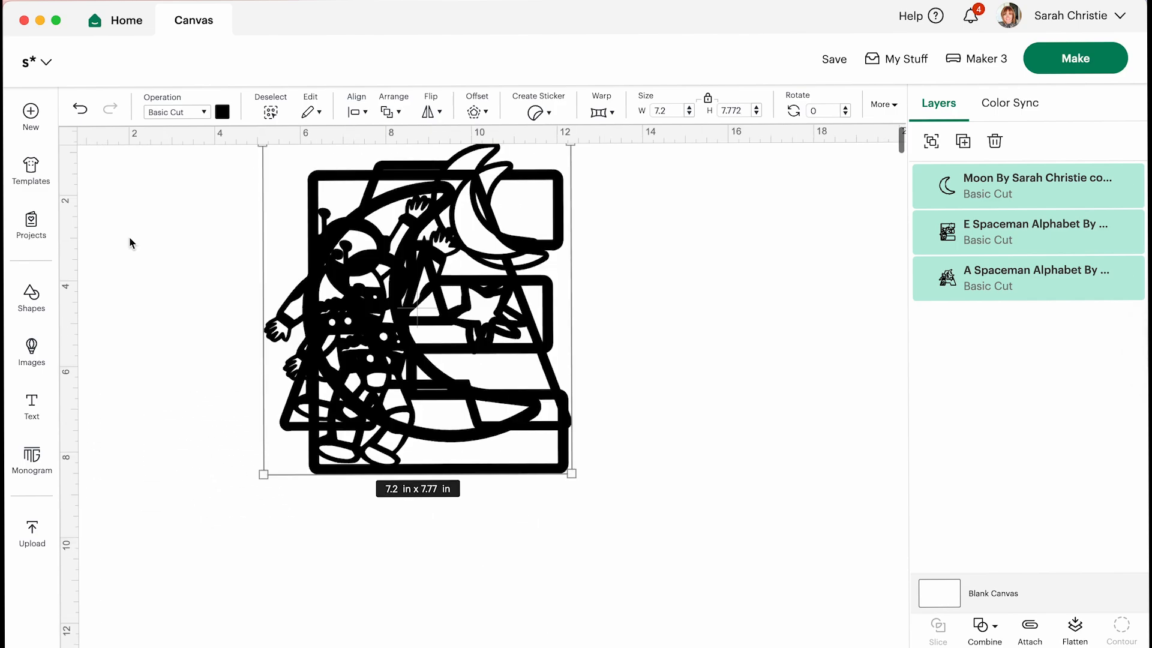
pyautogui.scroll(1, 128, 236)
pyautogui.hscroll(-1, 129, 237)
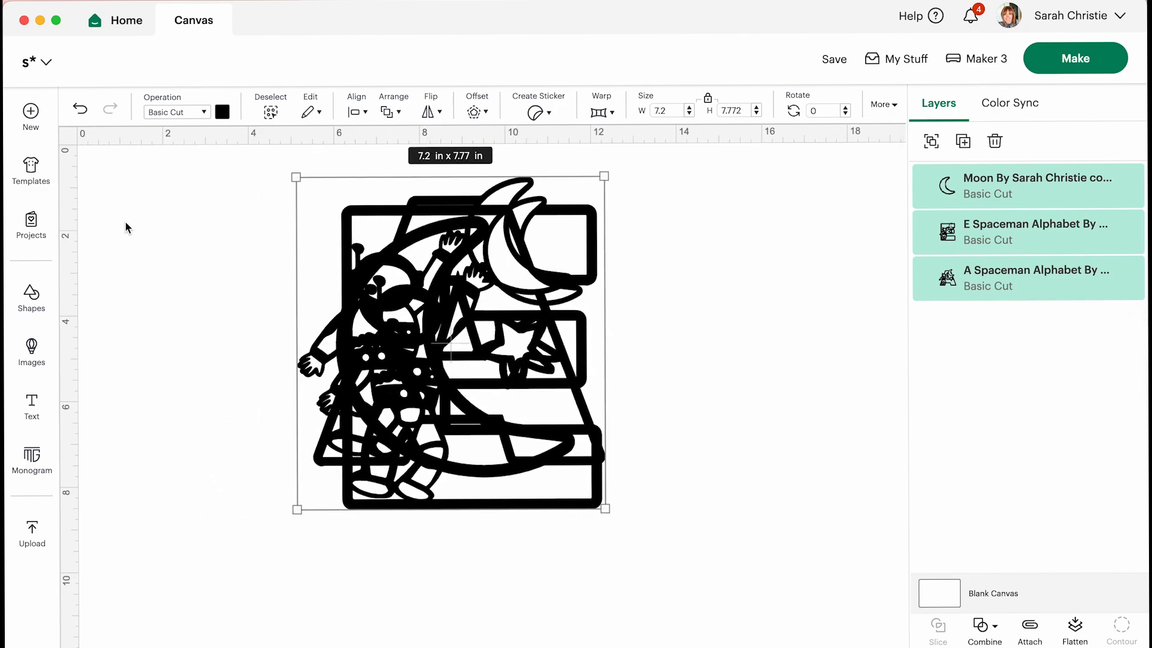
pyautogui.scroll(1, 146, 208)
pyautogui.scroll(3, 166, 233)
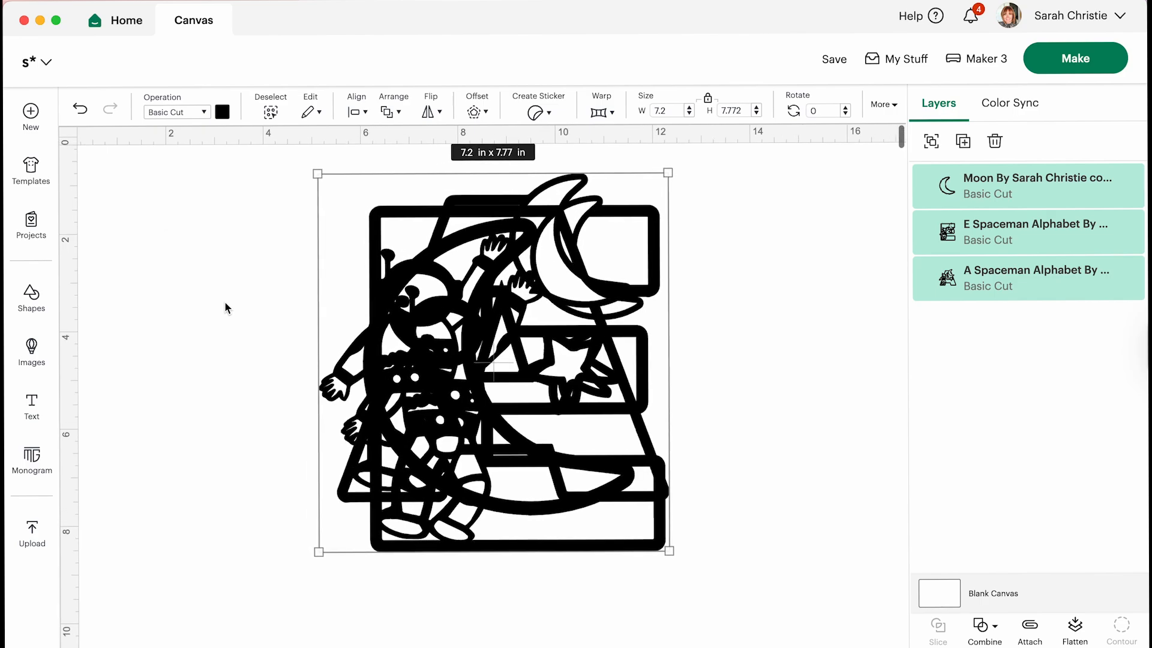
pyautogui.scroll(2, 225, 308)
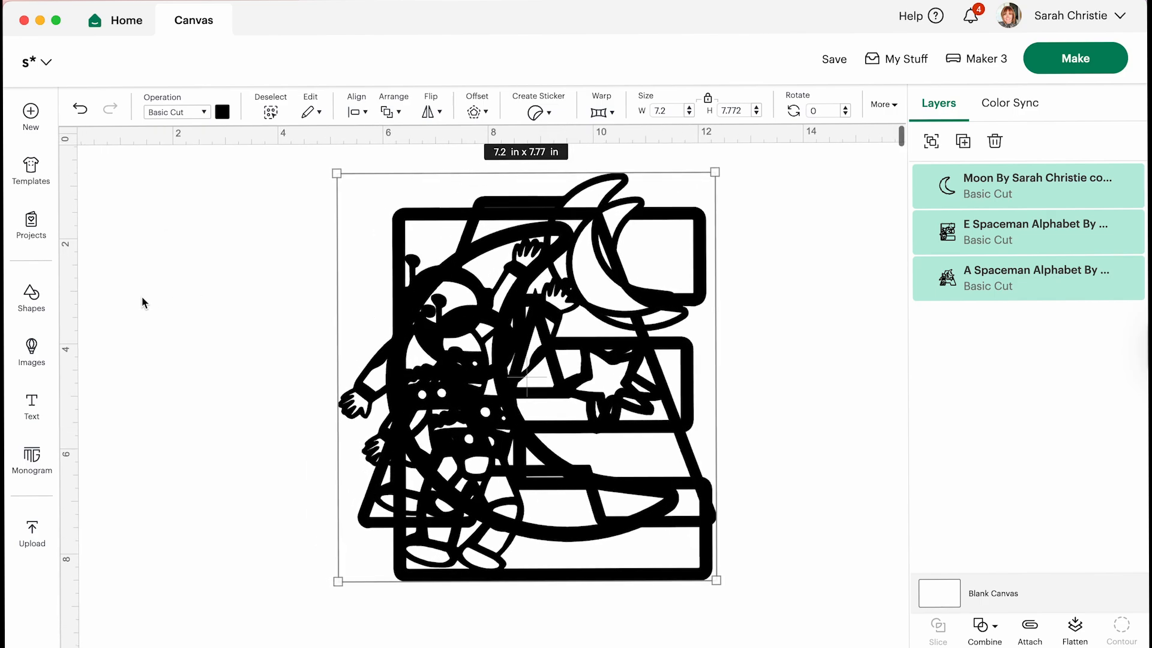
pyautogui.click(211, 331)
pyautogui.moveTo(304, 207); pyautogui.dragTo(643, 478)
pyautogui.click(272, 316)
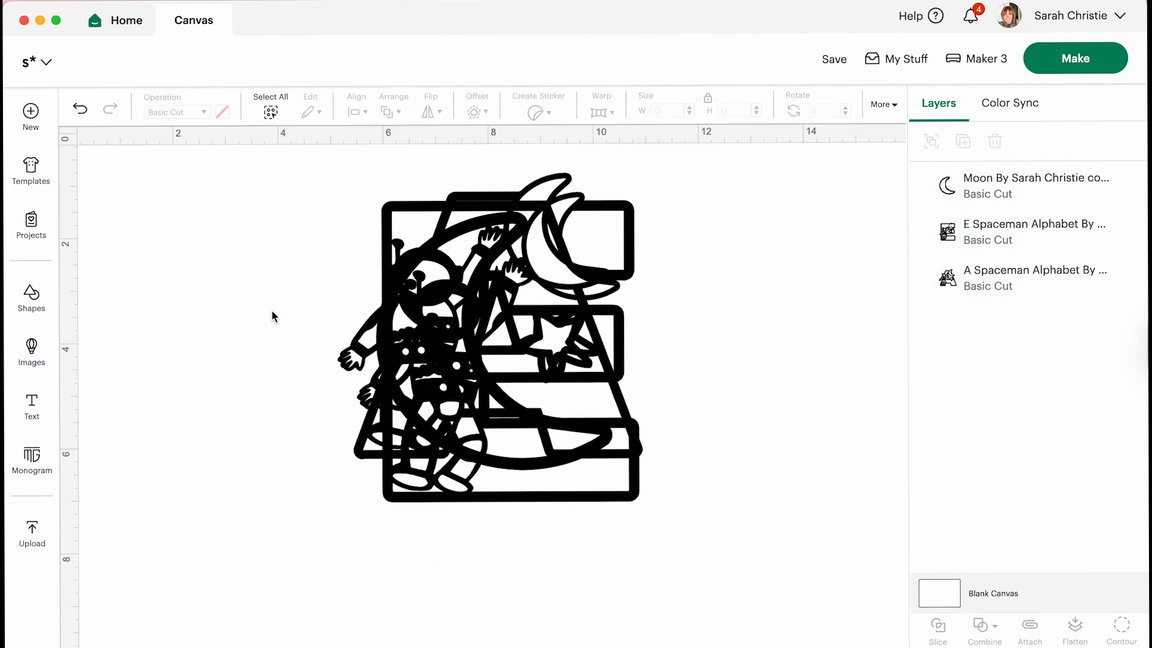
# Step: Separate the E and A spaceman letters and shrink the moon to about 1.56 × 1.71 in
pyautogui.moveTo(444, 324); pyautogui.dragTo(745, 318)
pyautogui.moveTo(529, 267); pyautogui.dragTo(990, 418)
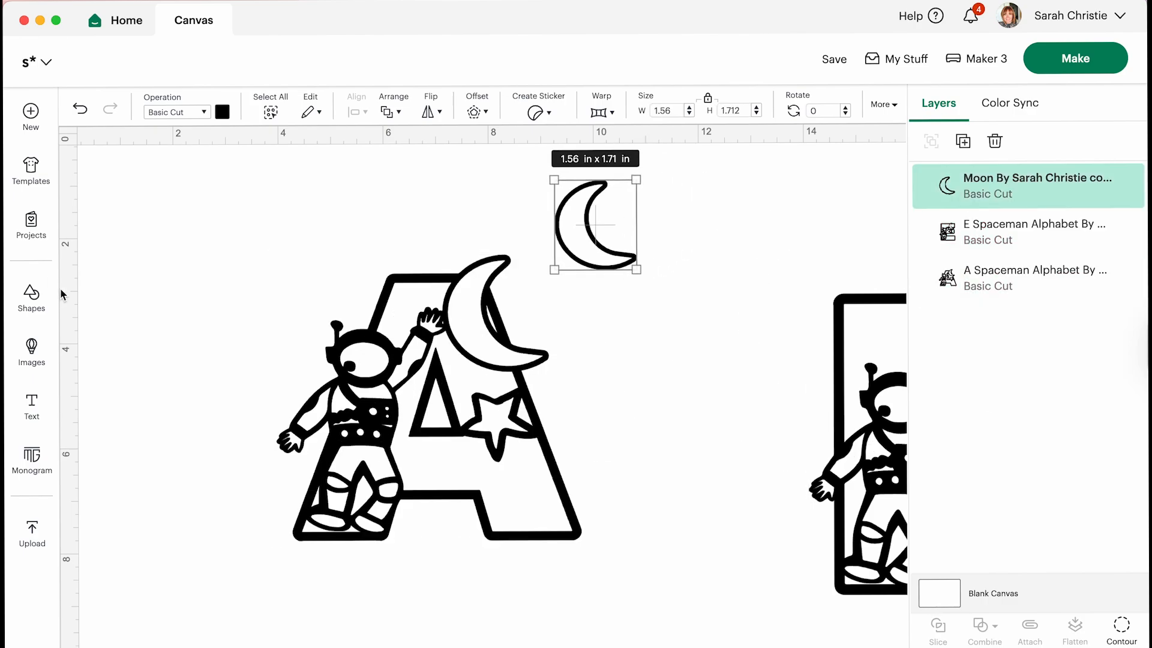
# Step: Insert a star shape above the A spaceman letter and shrink it to about 0.76 × 0.73 in
pyautogui.click(33, 298)
pyautogui.click(190, 283)
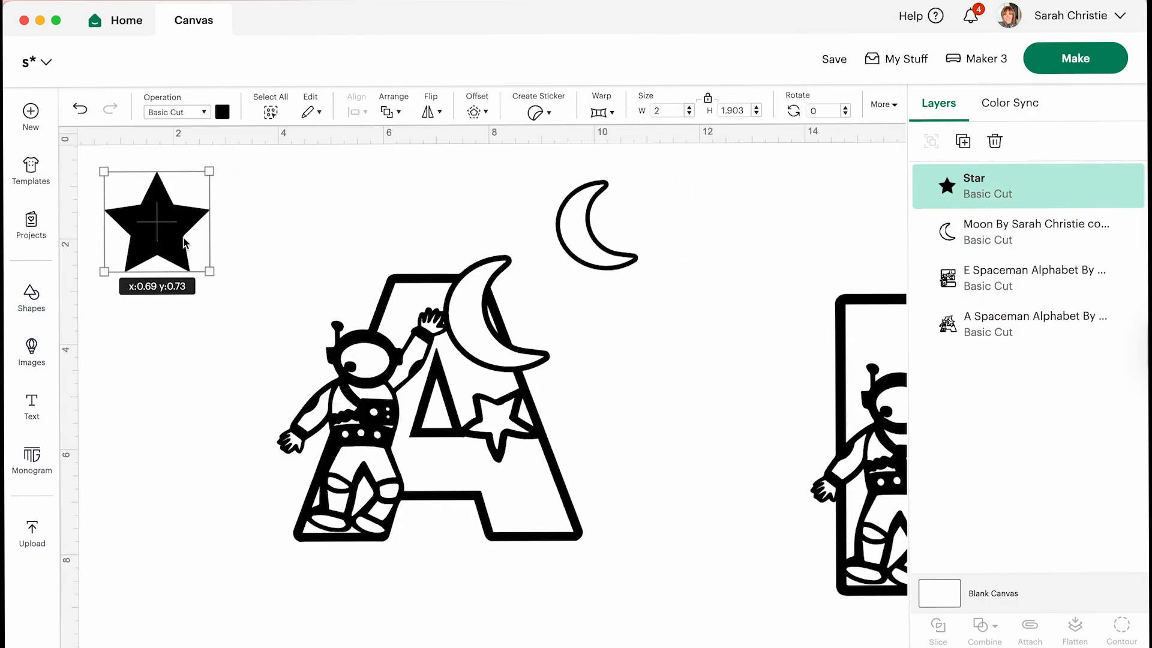
pyautogui.moveTo(157, 222); pyautogui.dragTo(289, 226)
pyautogui.moveTo(342, 278); pyautogui.dragTo(274, 219)
# Step: Duplicate the star three times and spread copies around the letter A, shrinking one to about 0.46 × 0.44 in
pyautogui.click(964, 144)
pyautogui.click(964, 144)
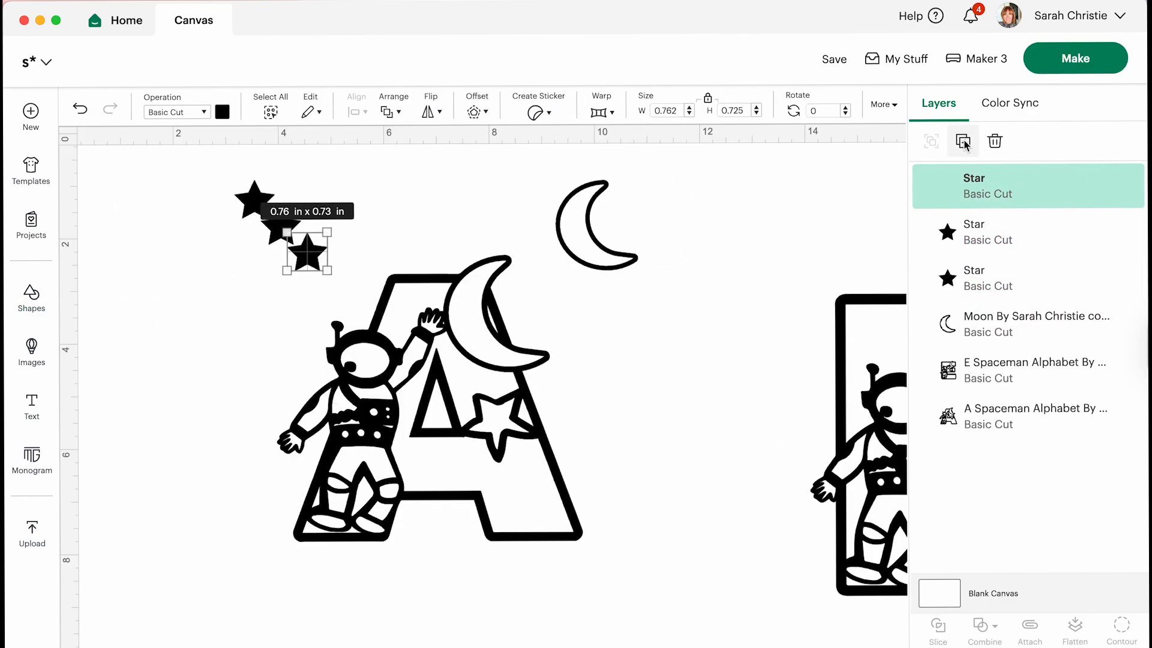
pyautogui.click(964, 144)
pyautogui.moveTo(336, 282); pyautogui.dragTo(517, 227)
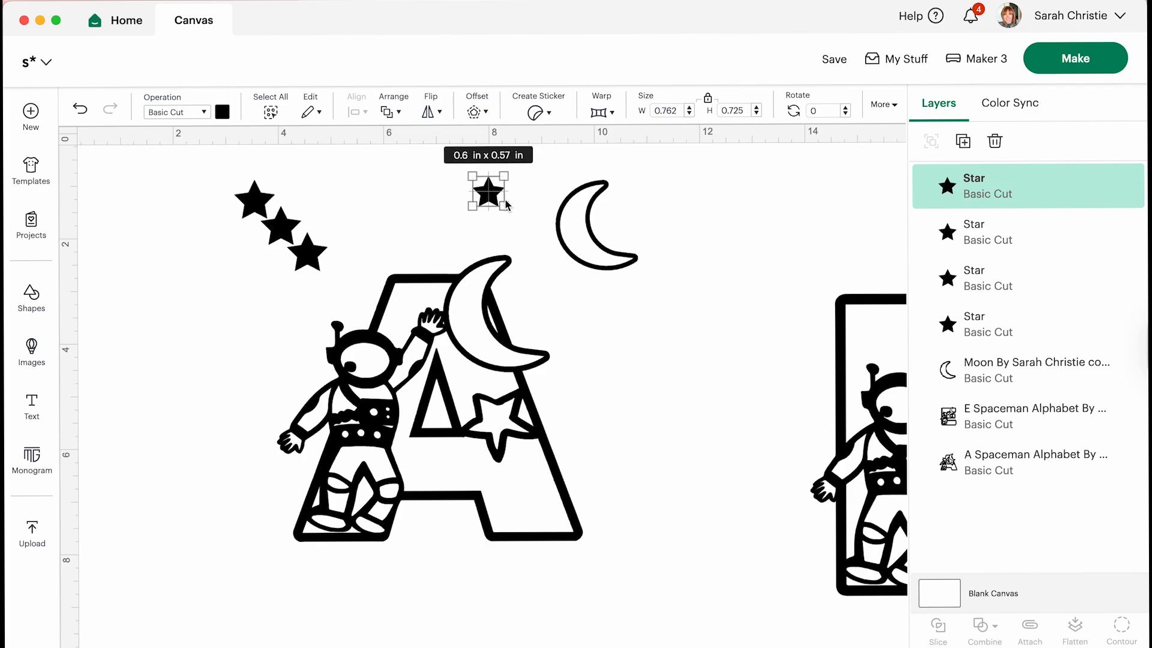
pyautogui.moveTo(482, 192); pyautogui.dragTo(506, 209)
pyautogui.moveTo(308, 252); pyautogui.dragTo(597, 353)
# Step: Rotate three of the stars to 10, 70 and 90 degrees, shrinking the first to about 0.6 × 0.57 in
pyautogui.moveTo(269, 219); pyautogui.dragTo(322, 231)
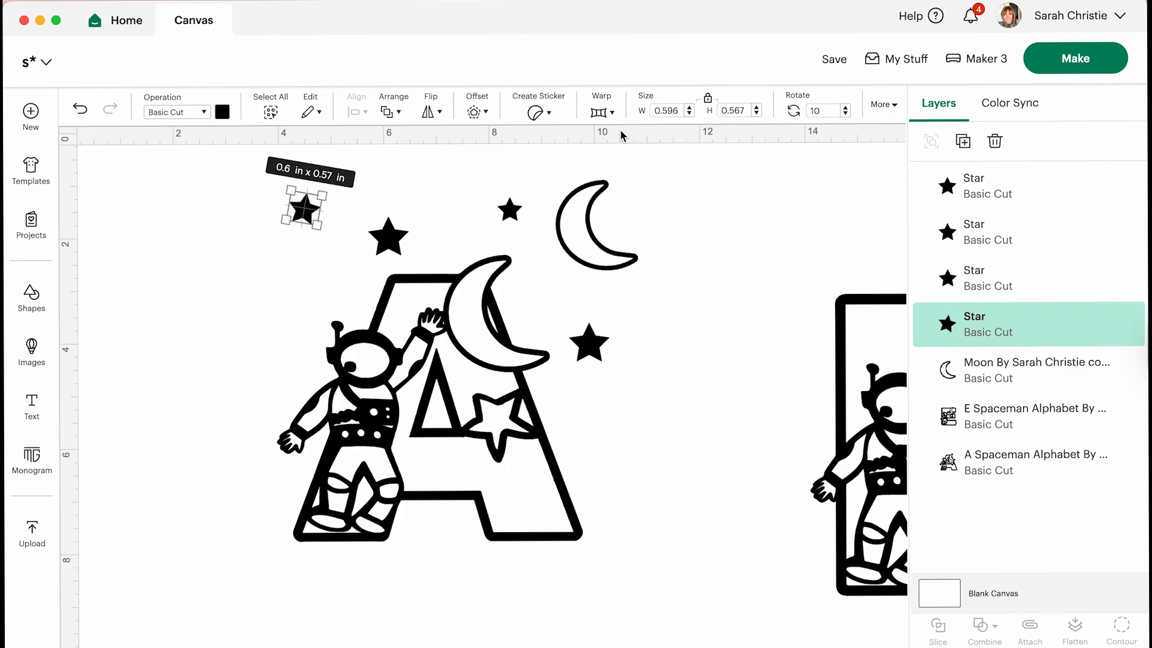
pyautogui.click(395, 240)
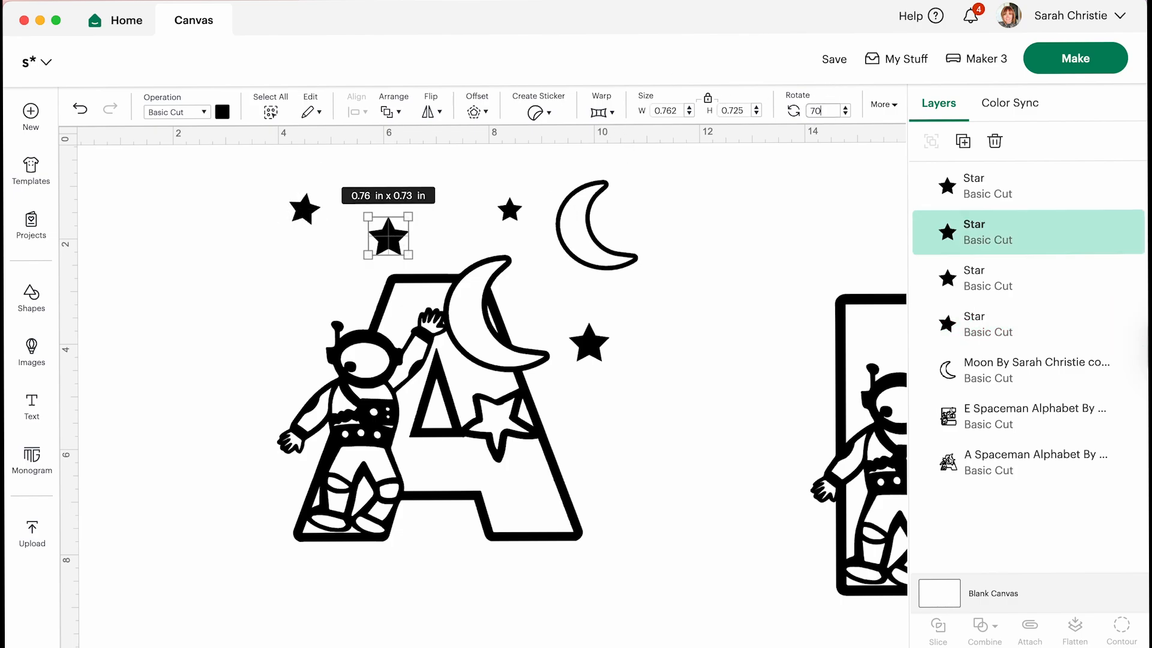
pyautogui.press('Return')
pyautogui.click(586, 353)
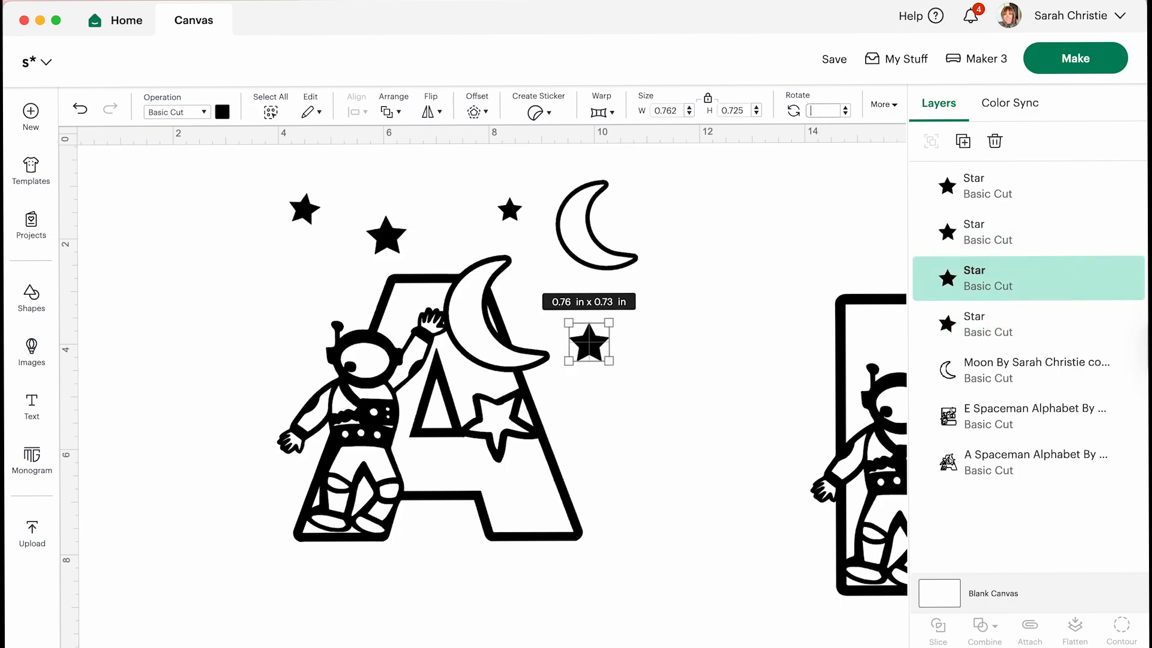
pyautogui.press('Return')
# Step: Shrink the star directly above the A to about 0.34 × 0.33 in and duplicate it four times
pyautogui.click(376, 239)
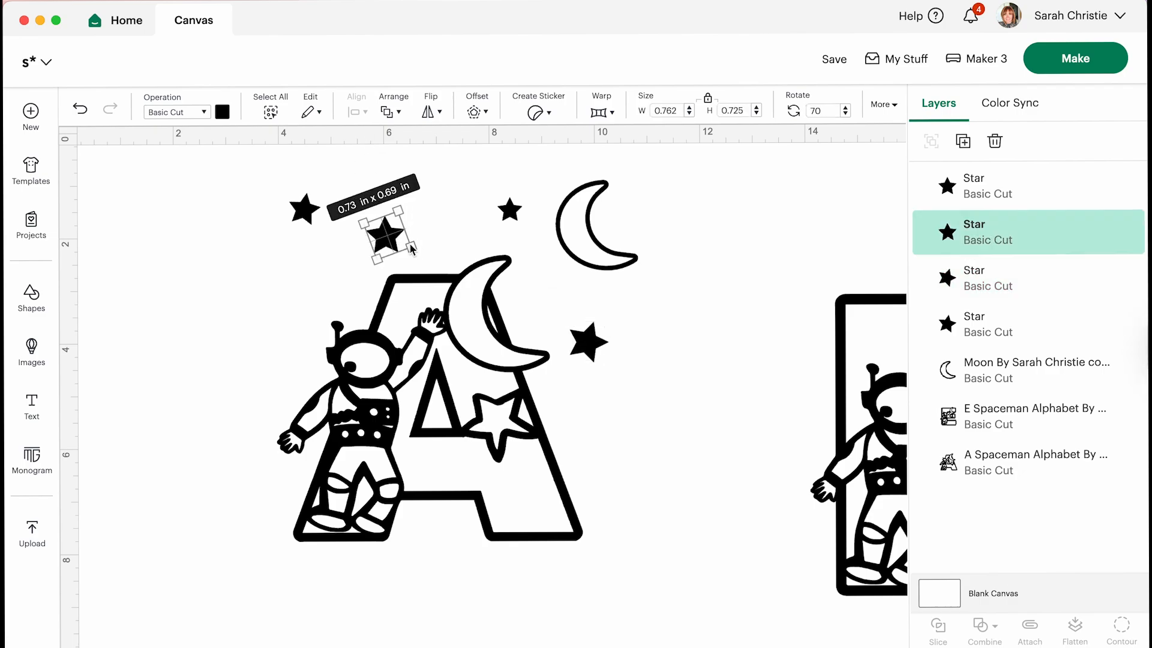
pyautogui.moveTo(379, 236); pyautogui.dragTo(388, 241)
pyautogui.moveTo(405, 245); pyautogui.dragTo(397, 246)
pyautogui.click(389, 241)
pyautogui.click(963, 141)
pyautogui.click(963, 141)
pyautogui.click(962, 142)
pyautogui.click(962, 142)
# Step: Move the A spaceman letter out of the way and duplicate the star rotated 10 degrees four times
pyautogui.moveTo(387, 384); pyautogui.dragTo(786, 447)
pyautogui.click(296, 206)
pyautogui.click(963, 141)
pyautogui.click(963, 141)
pyautogui.click(963, 142)
pyautogui.click(962, 142)
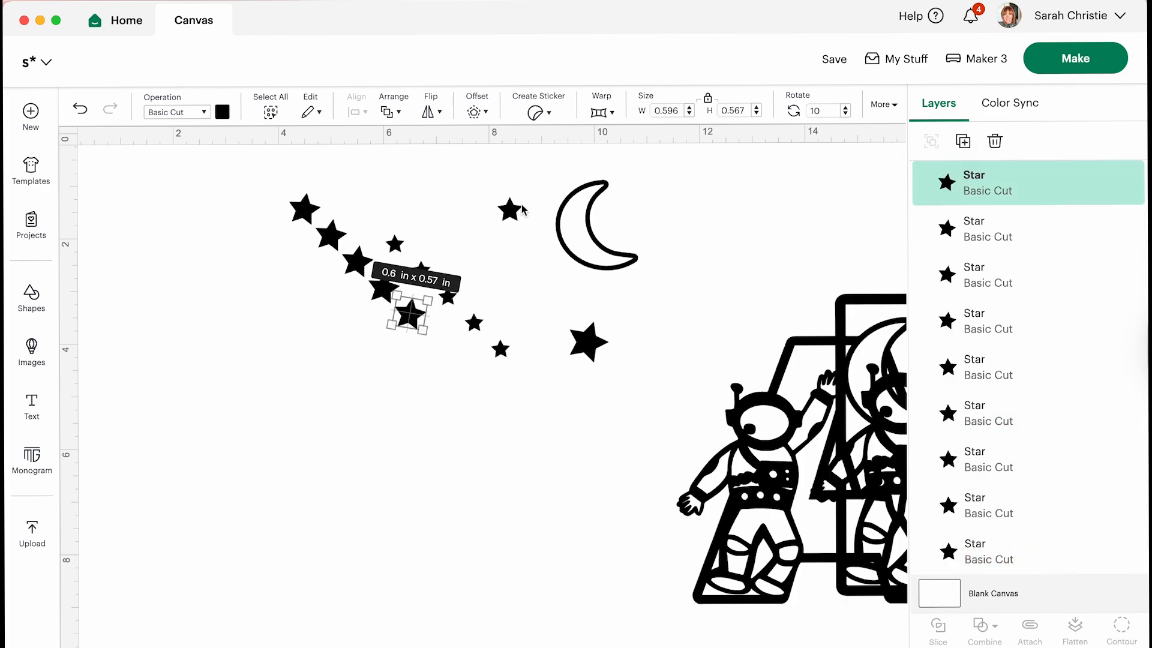
# Step: Duplicate the unrotated star beside the moon five times
pyautogui.click(508, 209)
pyautogui.click(963, 147)
pyautogui.click(963, 148)
pyautogui.click(963, 147)
pyautogui.click(963, 147)
pyautogui.click(963, 147)
# Step: Duplicate the large star rotated 90 degrees five times
pyautogui.click(591, 346)
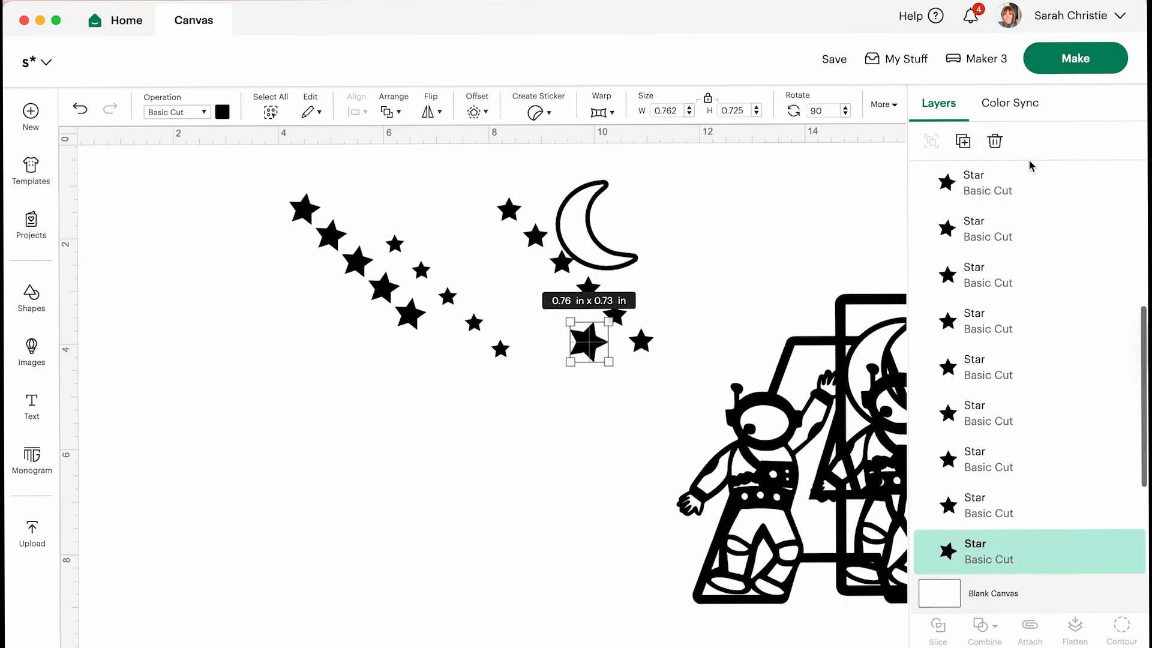
pyautogui.click(964, 147)
pyautogui.click(965, 147)
pyautogui.click(965, 147)
pyautogui.click(965, 147)
pyautogui.click(965, 147)
# Step: Move the A spaceman letter and the moon clear of the star rows
pyautogui.moveTo(757, 465); pyautogui.dragTo(898, 544)
pyautogui.moveTo(590, 207); pyautogui.dragTo(756, 219)
pyautogui.moveTo(275, 170); pyautogui.dragTo(770, 542)
pyautogui.click(773, 543)
pyautogui.moveTo(532, 314); pyautogui.dragTo(363, 265)
pyautogui.moveTo(241, 168); pyautogui.dragTo(766, 520)
pyautogui.moveTo(547, 301); pyautogui.dragTo(221, 423)
pyautogui.moveTo(244, 173); pyautogui.dragTo(631, 461)
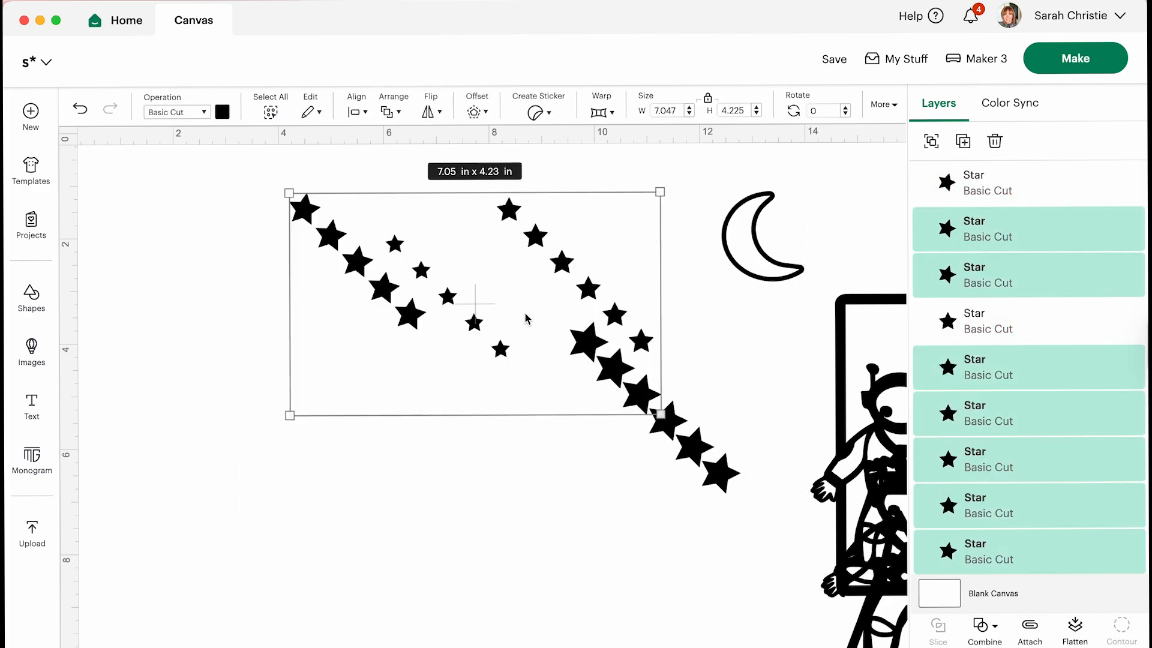
pyautogui.moveTo(524, 314); pyautogui.dragTo(234, 470)
# Step: Break up the diagonal star rows by scattering stars of different sizes across the canvas
pyautogui.moveTo(330, 235); pyautogui.dragTo(613, 223)
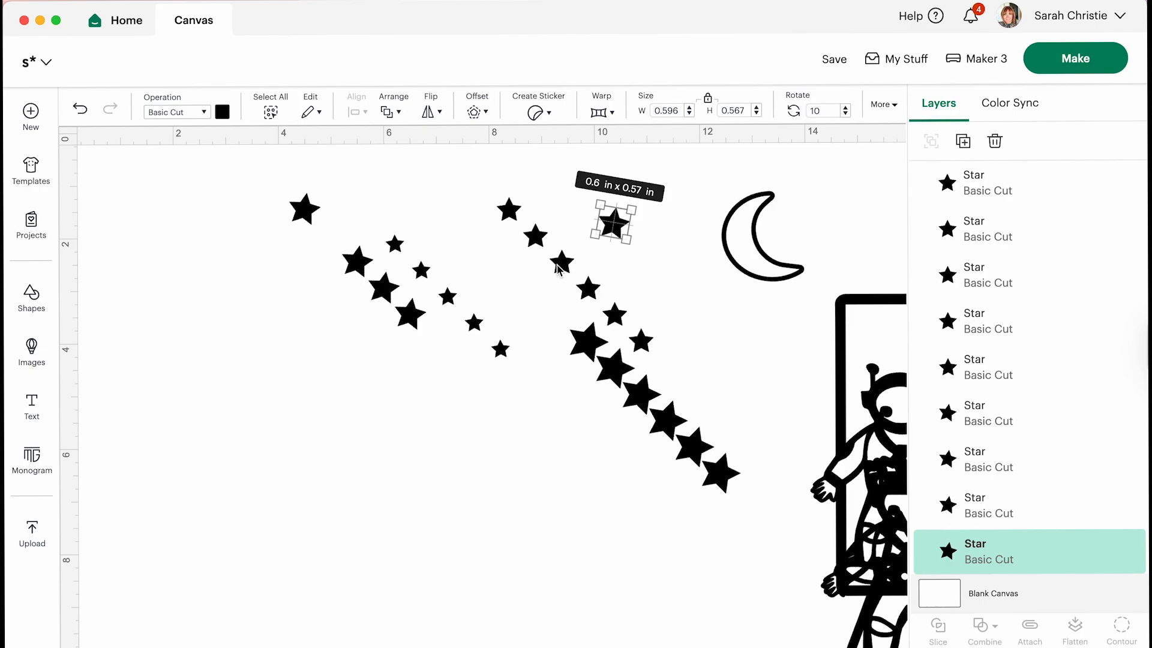
pyautogui.moveTo(561, 264); pyautogui.dragTo(327, 525)
pyautogui.click(589, 288)
pyautogui.moveTo(589, 289); pyautogui.dragTo(401, 217)
pyautogui.moveTo(448, 297); pyautogui.dragTo(636, 552)
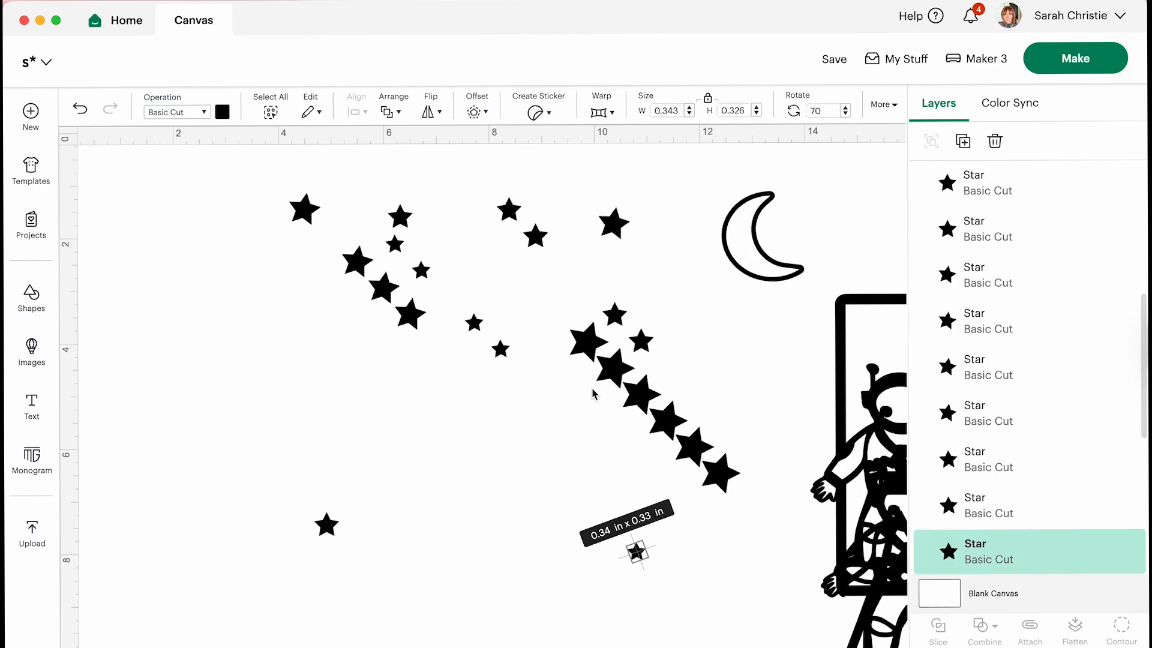
pyautogui.moveTo(593, 343); pyautogui.dragTo(273, 341)
pyautogui.moveTo(404, 323); pyautogui.dragTo(328, 442)
pyautogui.moveTo(501, 349); pyautogui.dragTo(527, 598)
# Step: Spread the remaining large stars along the sides and bottom of the layout, leaving the middle open
pyautogui.moveTo(613, 367); pyautogui.dragTo(686, 306)
pyautogui.moveTo(630, 395); pyautogui.dragTo(456, 538)
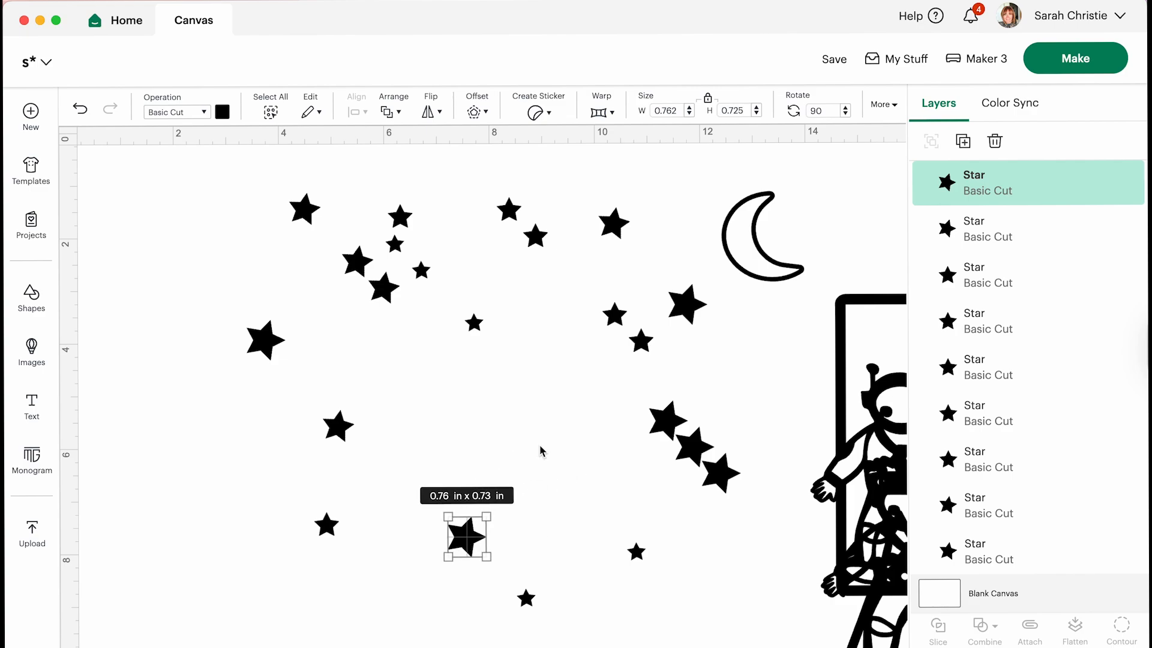
pyautogui.moveTo(664, 423); pyautogui.dragTo(270, 488)
pyautogui.moveTo(466, 535); pyautogui.dragTo(334, 598)
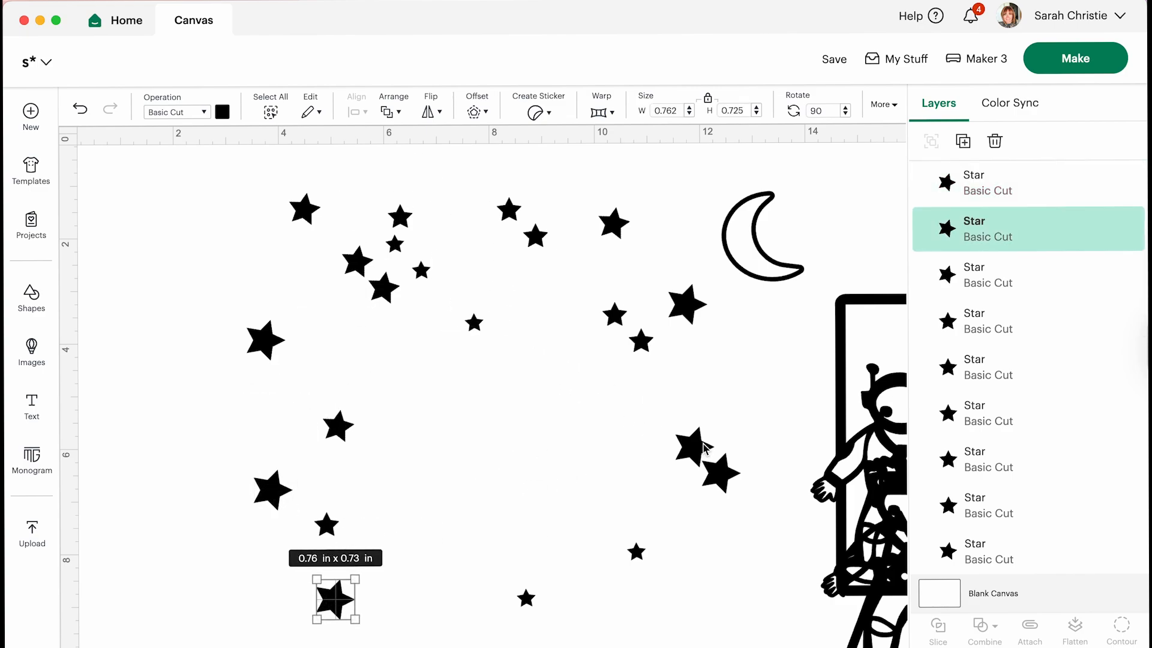
pyautogui.moveTo(692, 445); pyautogui.dragTo(442, 622)
pyautogui.moveTo(720, 473); pyautogui.dragTo(595, 614)
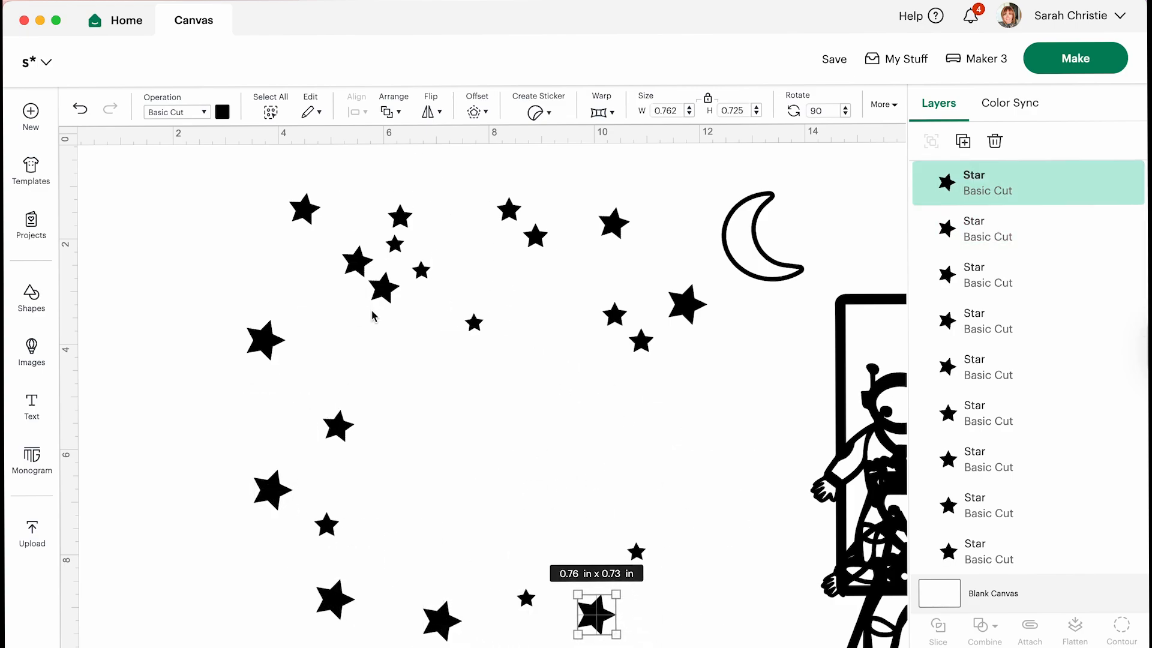
pyautogui.moveTo(383, 288); pyautogui.dragTo(697, 487)
# Step: Place the E spaceman letter in the middle of the scattered stars and shift two small stars to its right
pyautogui.moveTo(868, 444); pyautogui.dragTo(990, 373)
pyautogui.moveTo(864, 588); pyautogui.dragTo(945, 459)
pyautogui.moveTo(471, 323); pyautogui.dragTo(727, 375)
pyautogui.hscroll(2, 735, 546)
pyautogui.moveTo(895, 432); pyautogui.dragTo(220, 505)
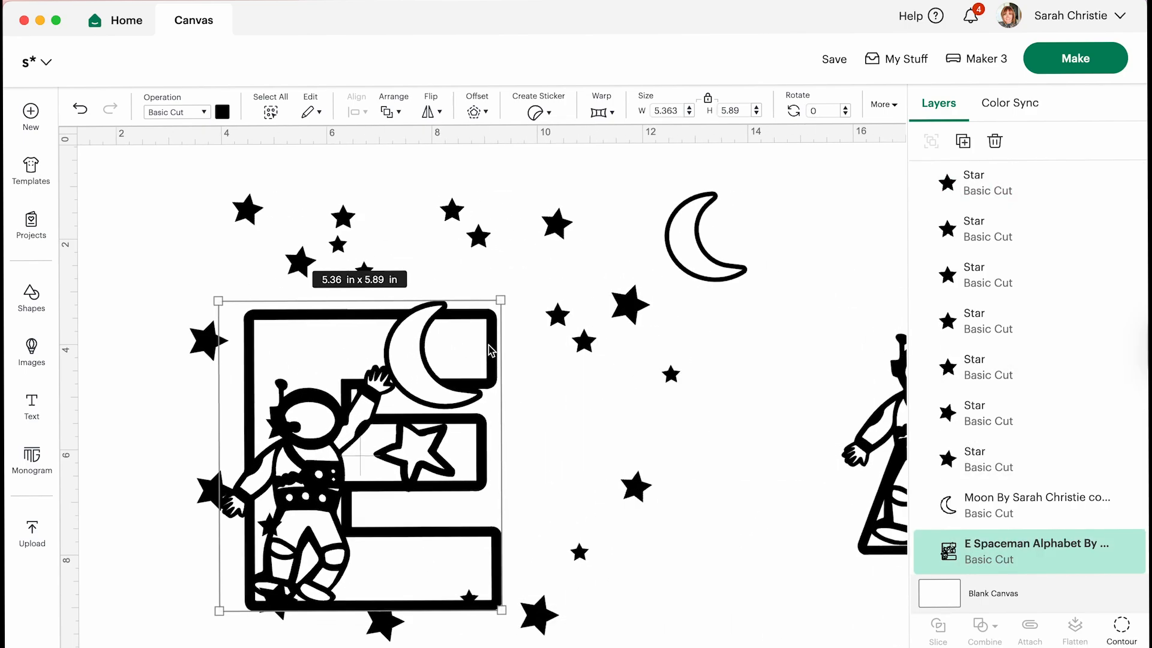
pyautogui.moveTo(557, 316); pyautogui.dragTo(606, 245)
pyautogui.moveTo(287, 383); pyautogui.dragTo(360, 447)
# Step: Rearrange stars around the E spaceman letter, placing a large star above its centre and nudging the letter upward
pyautogui.moveTo(363, 273); pyautogui.dragTo(641, 633)
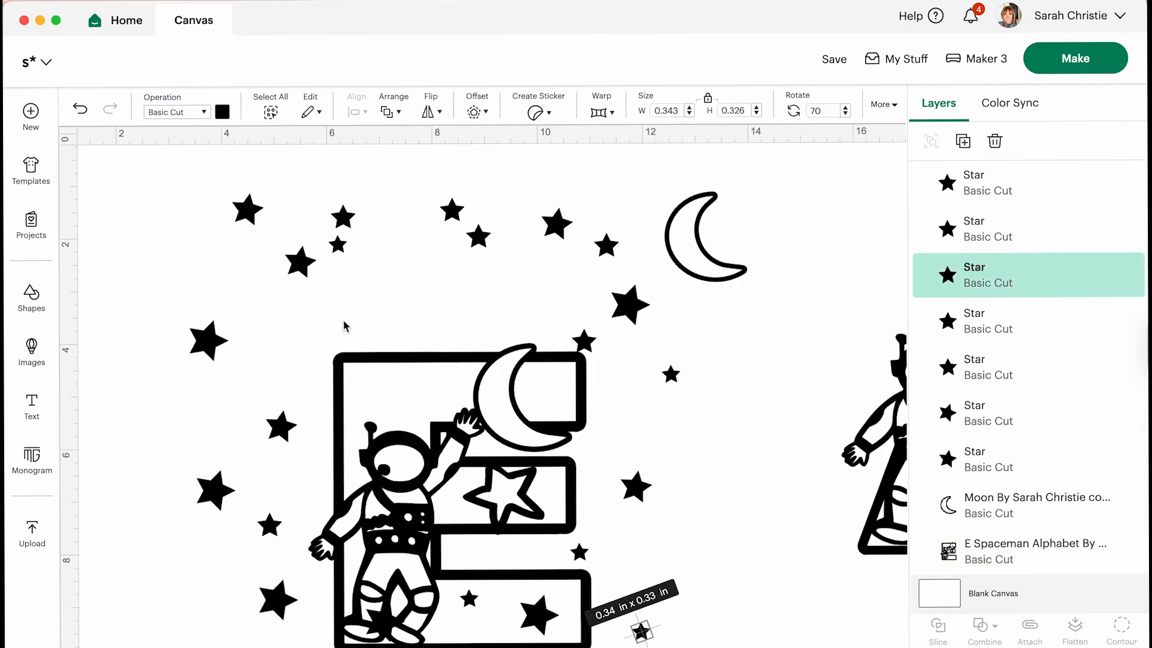
pyautogui.moveTo(338, 247); pyautogui.dragTo(210, 272)
pyautogui.moveTo(437, 345); pyautogui.dragTo(394, 291)
pyautogui.moveTo(452, 210); pyautogui.dragTo(504, 204)
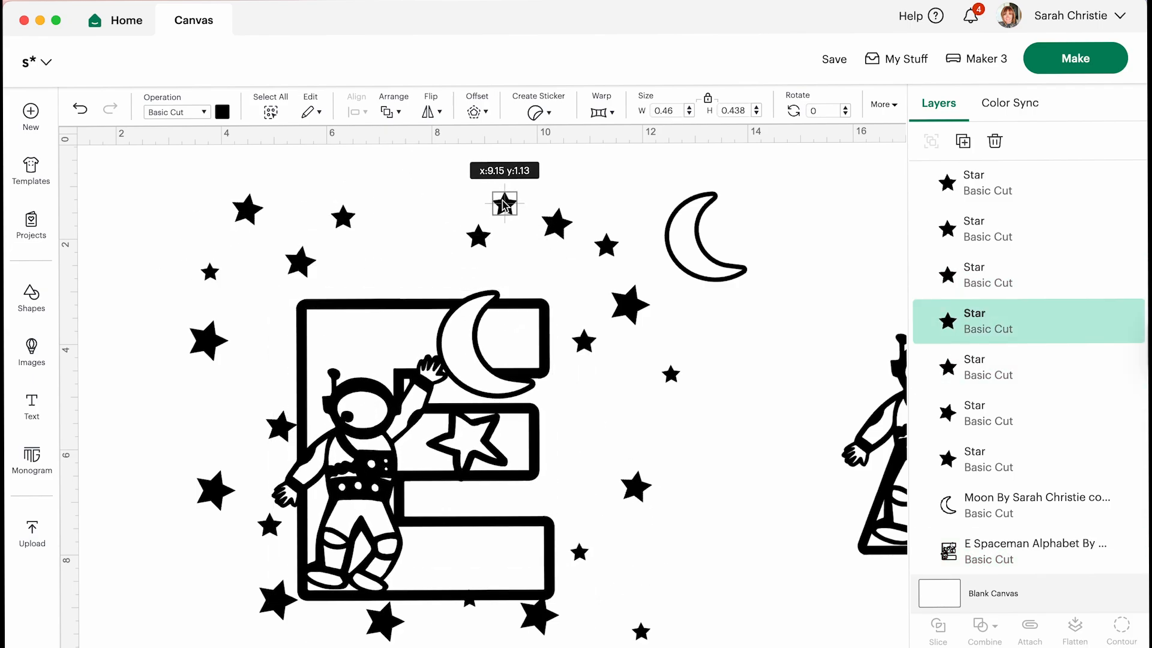
pyautogui.moveTo(632, 295); pyautogui.dragTo(418, 189)
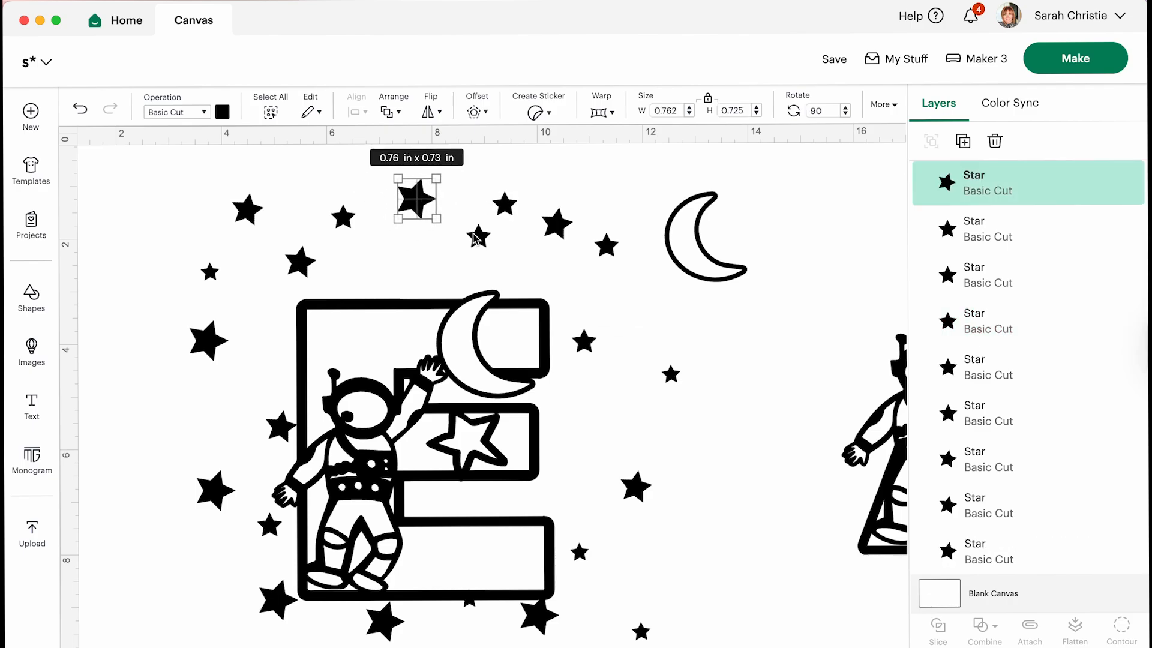
pyautogui.moveTo(478, 235); pyautogui.dragTo(457, 238)
pyautogui.moveTo(303, 256); pyautogui.dragTo(298, 239)
# Step: Raise the E spaceman letter within the stars and set the small moon beside its upper right corner
pyautogui.moveTo(338, 335); pyautogui.dragTo(349, 300)
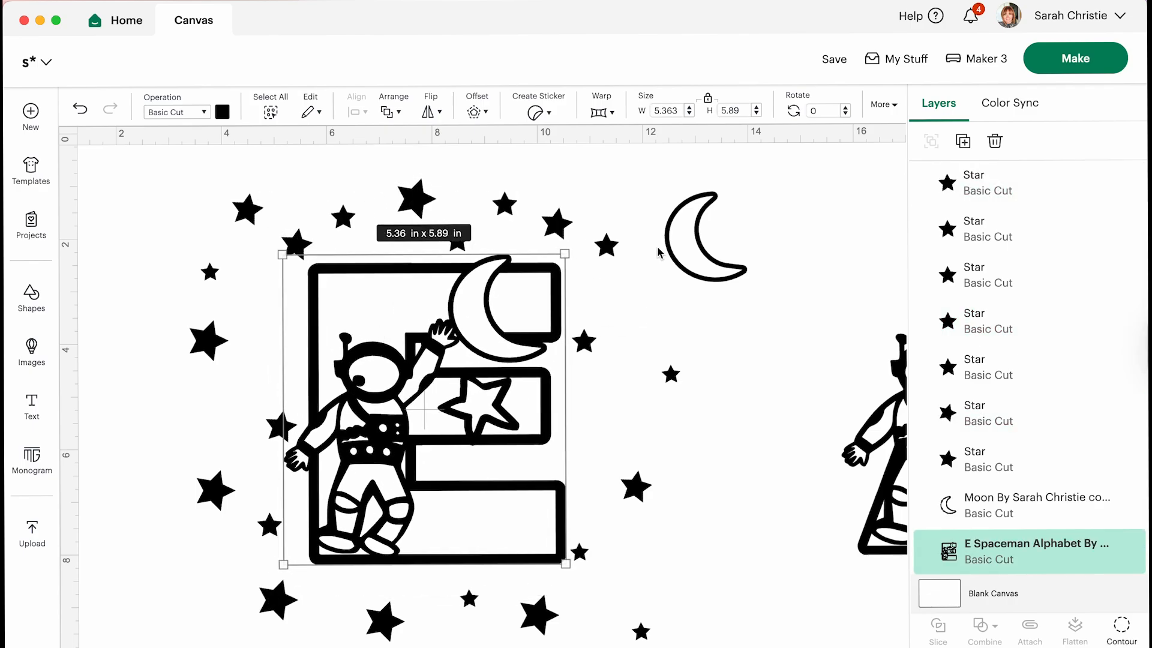
pyautogui.moveTo(612, 243); pyautogui.dragTo(624, 192)
pyautogui.moveTo(659, 229); pyautogui.dragTo(589, 260)
# Step: Redistribute stars along both sides of the E, moving two large stars to its right
pyautogui.scroll(-2, 430, 477)
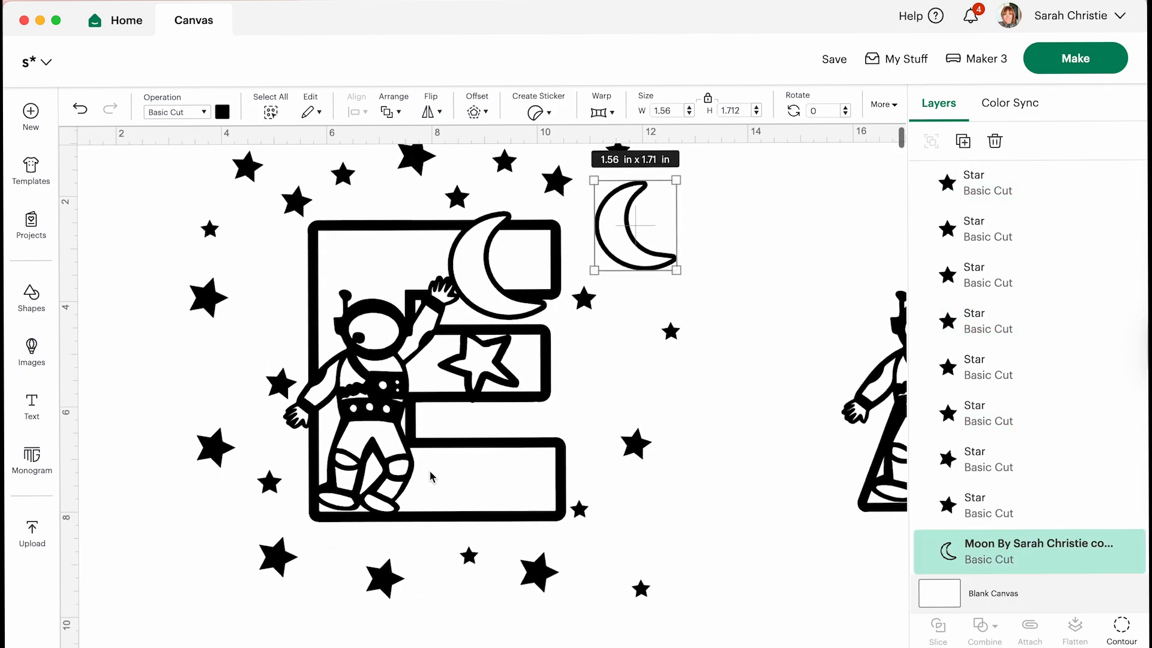
pyautogui.moveTo(278, 378); pyautogui.dragTo(265, 299)
pyautogui.moveTo(214, 445); pyautogui.dragTo(229, 387)
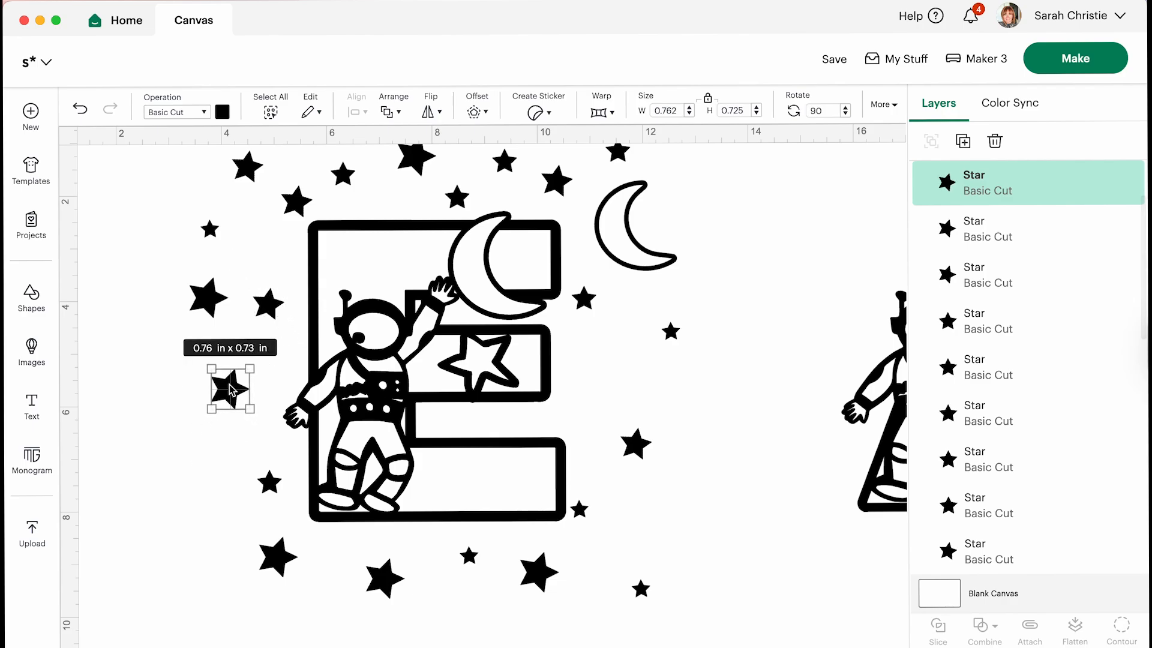
pyautogui.moveTo(275, 483); pyautogui.dragTo(215, 463)
pyautogui.moveTo(280, 546); pyautogui.dragTo(624, 368)
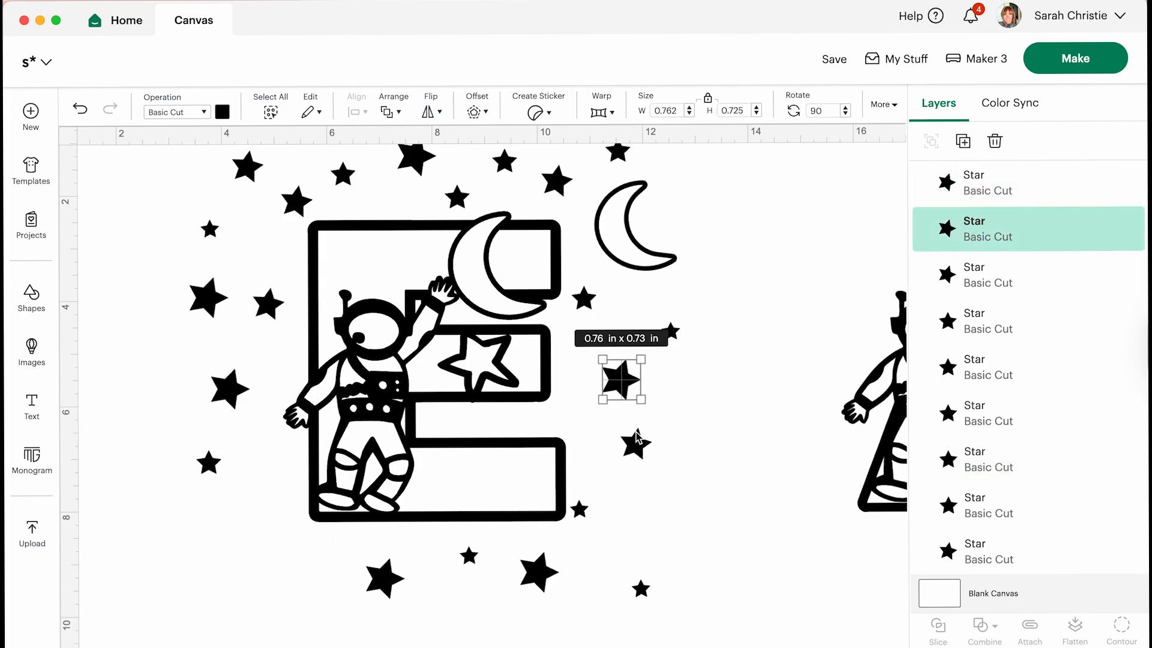
pyautogui.moveTo(637, 438); pyautogui.dragTo(235, 509)
pyautogui.moveTo(233, 394); pyautogui.dragTo(631, 463)
# Step: Bring a large star from below the E to its left side and reposition two small stars around it
pyautogui.moveTo(644, 586); pyautogui.dragTo(219, 395)
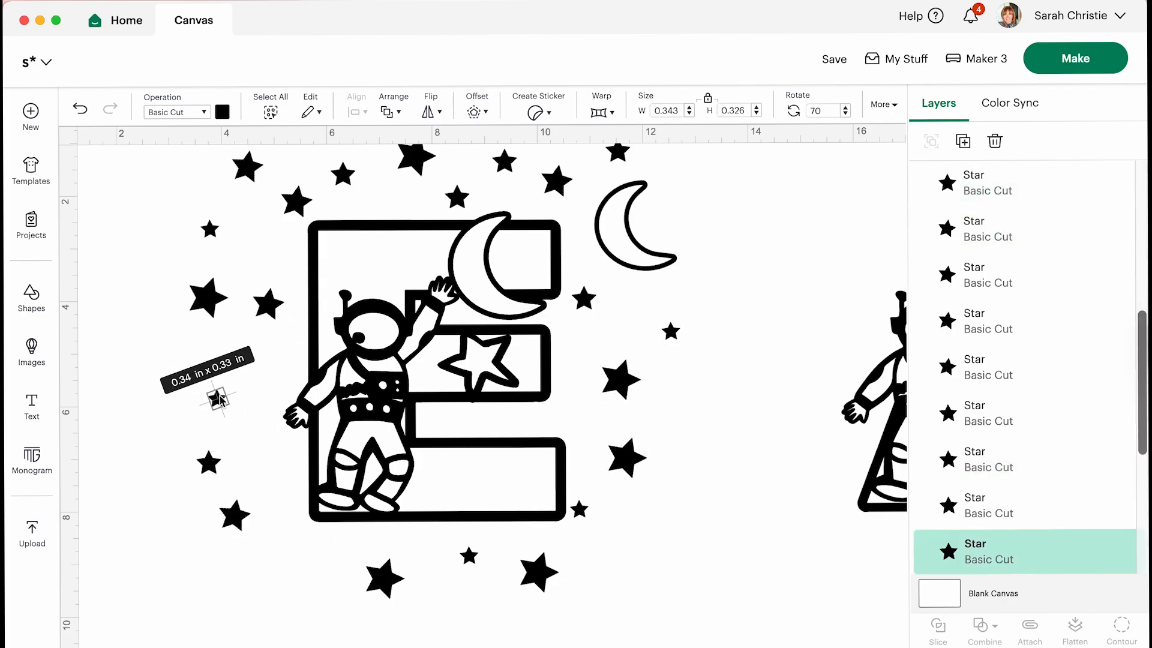
pyautogui.moveTo(385, 577); pyautogui.dragTo(267, 478)
pyautogui.click(286, 549)
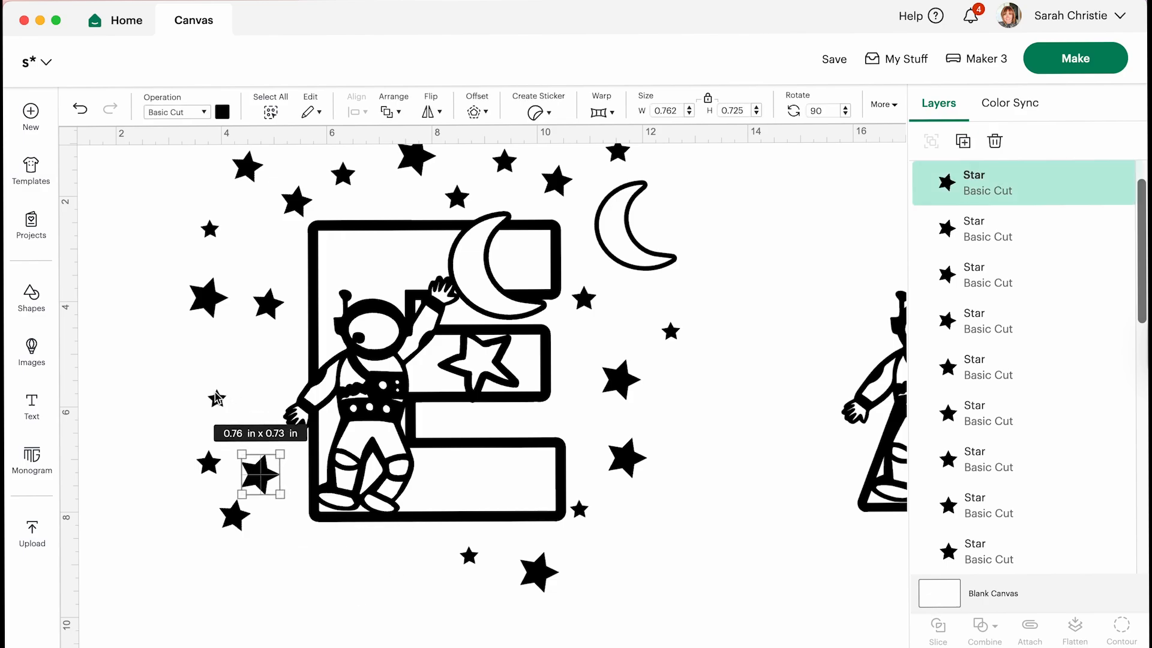
pyautogui.moveTo(215, 394); pyautogui.dragTo(340, 571)
pyautogui.moveTo(208, 459); pyautogui.dragTo(208, 360)
# Step: Raise a small star above the E and move two large stars farther out to its lower right
pyautogui.scroll(1, 250, 433)
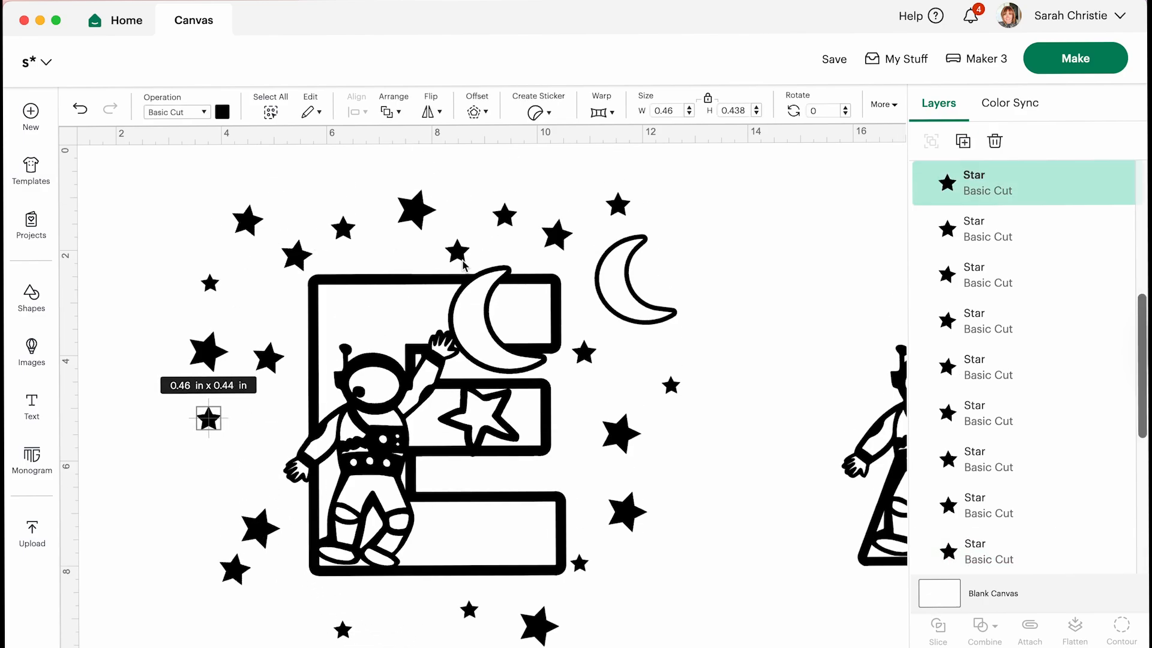
pyautogui.moveTo(346, 232); pyautogui.dragTo(346, 207)
pyautogui.moveTo(625, 514); pyautogui.dragTo(669, 513)
pyautogui.scroll(-1, 504, 639)
pyautogui.moveTo(548, 581)
pyautogui.mouseDown()
pyautogui.moveTo(597, 581)
pyautogui.moveTo(642, 554)
pyautogui.mouseUp()
# Step: Fill the E's left side with a tiny star and a raised large star, and set another tiny star lower left
pyautogui.moveTo(337, 579); pyautogui.dragTo(215, 461)
pyautogui.click(343, 577)
pyautogui.moveTo(337, 576); pyautogui.dragTo(209, 458)
pyautogui.moveTo(471, 549); pyautogui.dragTo(240, 595)
pyautogui.moveTo(265, 487); pyautogui.dragTo(262, 417)
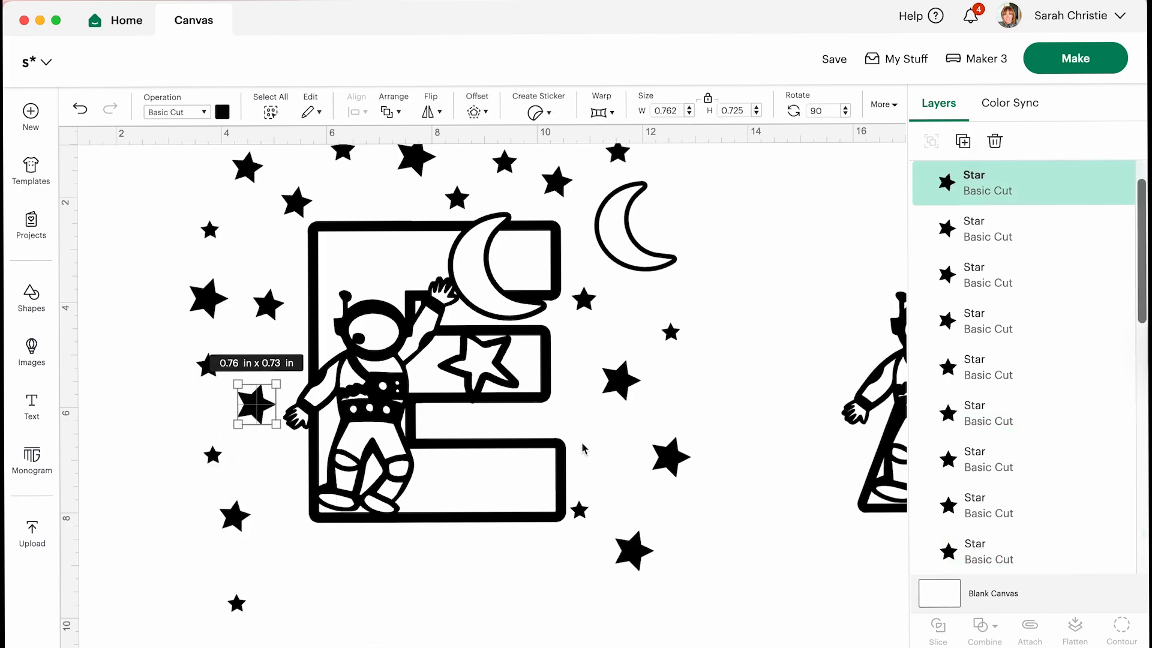
# Step: Enlarge the small star at the lower left of the E to 0.7 in wide and move it farther down and outward
pyautogui.scroll(1, 582, 448)
pyautogui.click(237, 623)
pyautogui.scroll(-5, 251, 517)
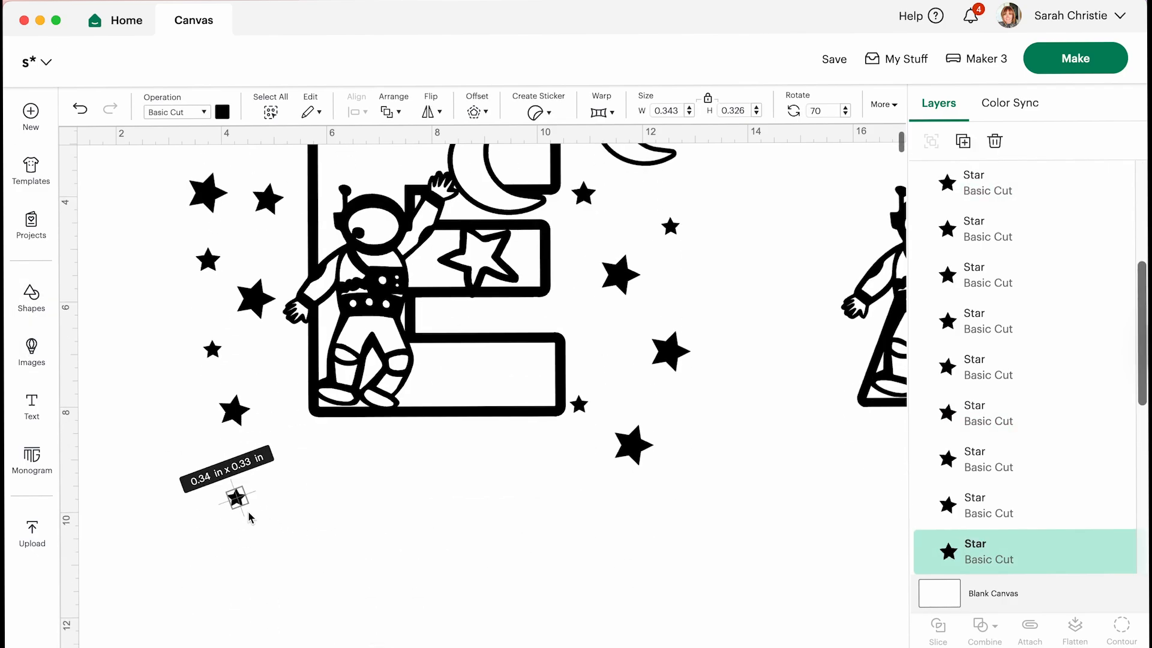
pyautogui.click(688, 108)
pyautogui.click(688, 108)
pyautogui.click(688, 107)
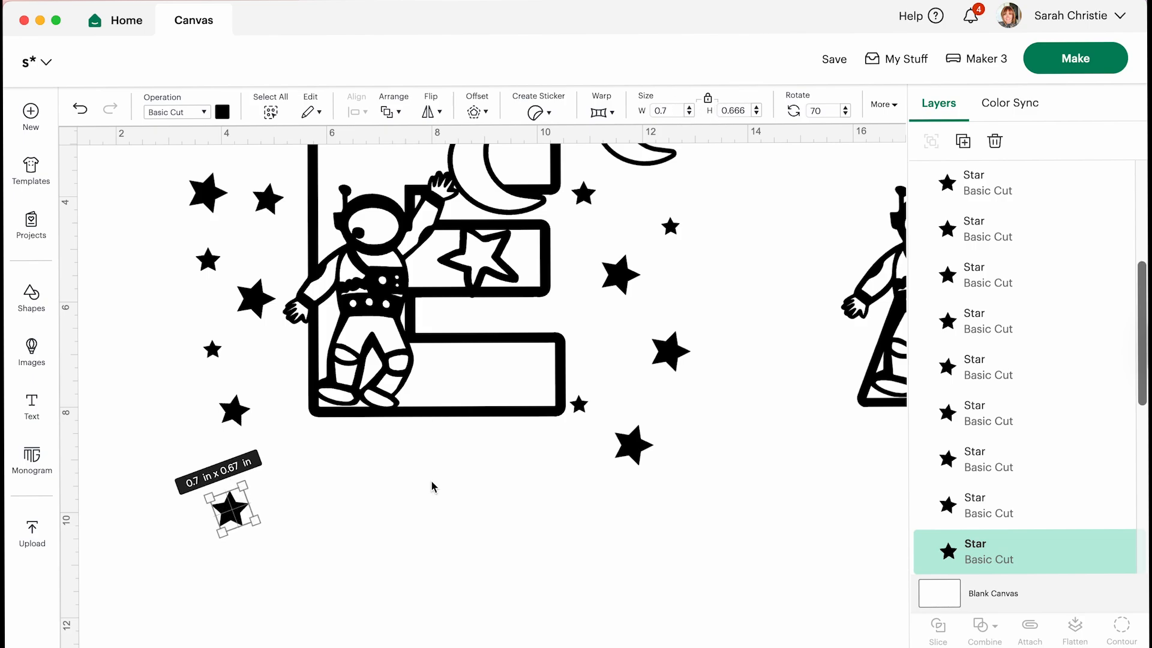
pyautogui.scroll(-5, 215, 542)
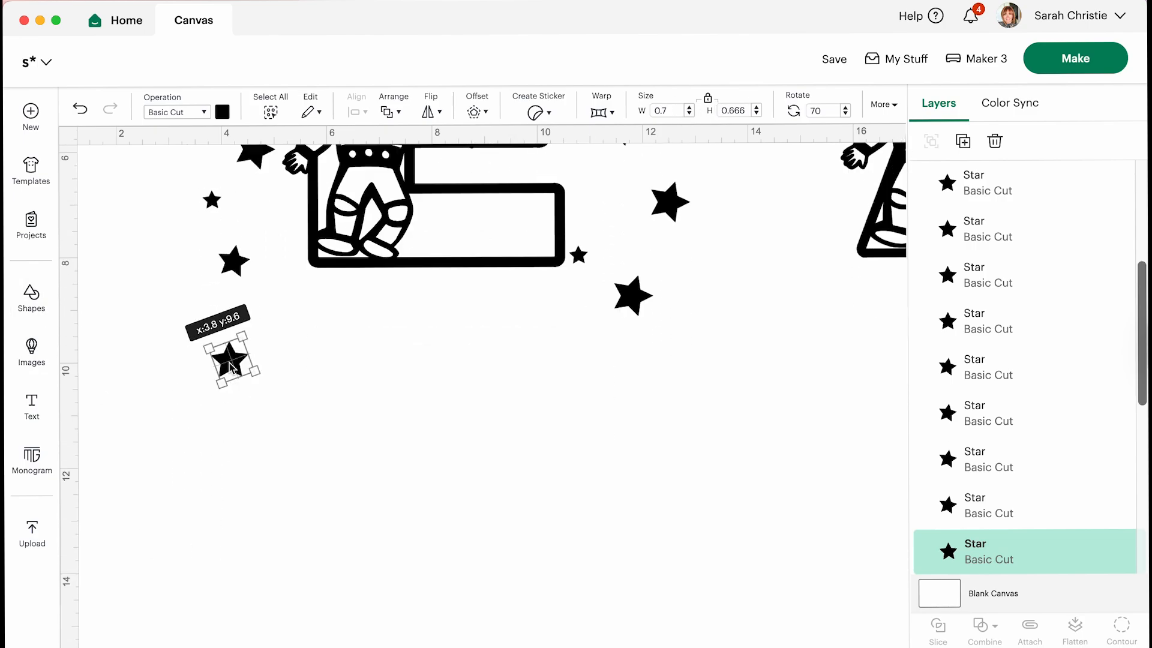
pyautogui.moveTo(231, 367); pyautogui.dragTo(172, 403)
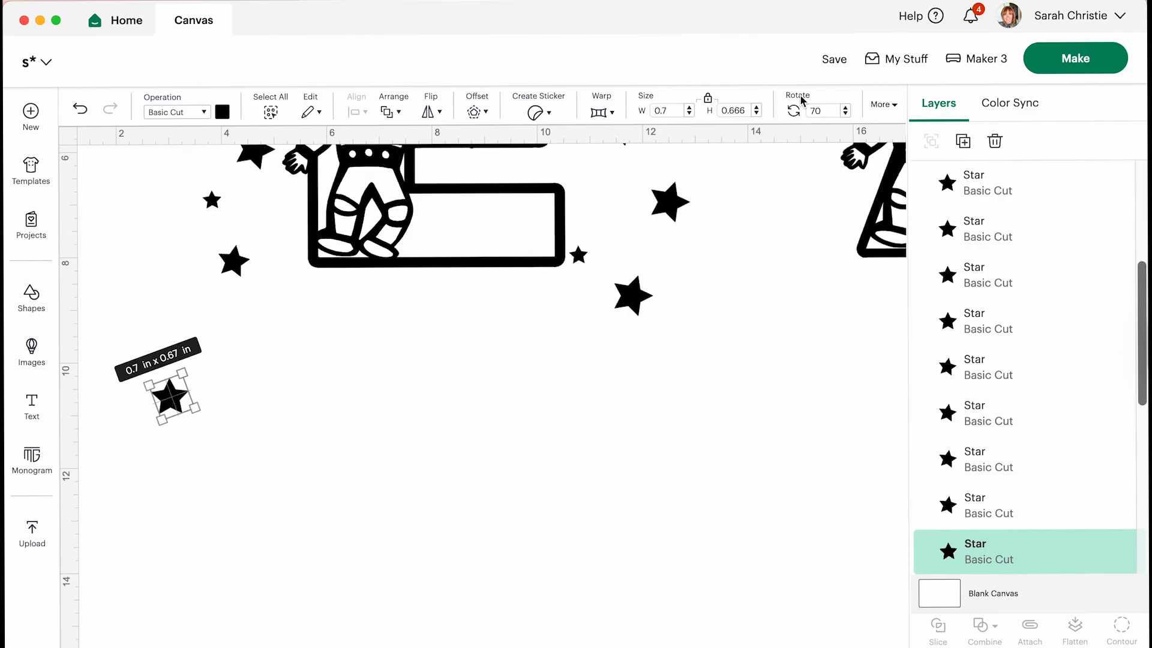
# Step: Duplicate the 0.7 in star nine times
pyautogui.press('super+d')
pyautogui.press('super+d')
pyautogui.press('super+d')
pyautogui.press('super+d')
pyautogui.press('super+d')
pyautogui.press('super+d')
pyautogui.press('super+d')
pyautogui.press('super+d')
pyautogui.press('super+d')
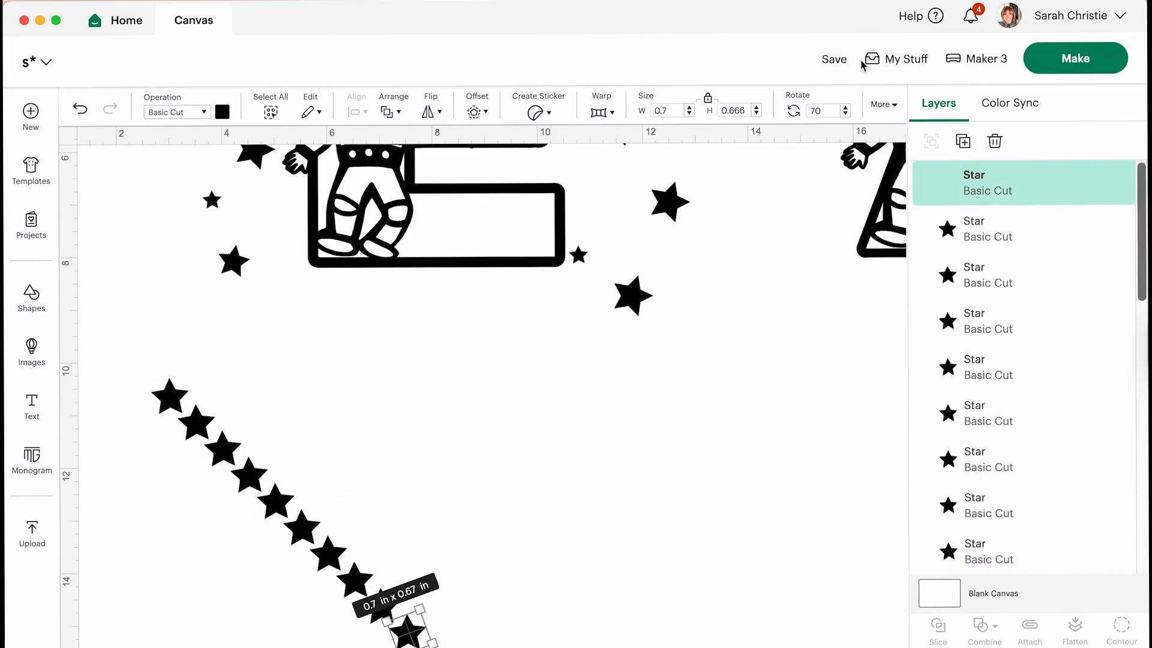
# Step: Align the ten identical stars by their bottom edges and move the row beneath the E
pyautogui.moveTo(145, 366); pyautogui.dragTo(471, 642)
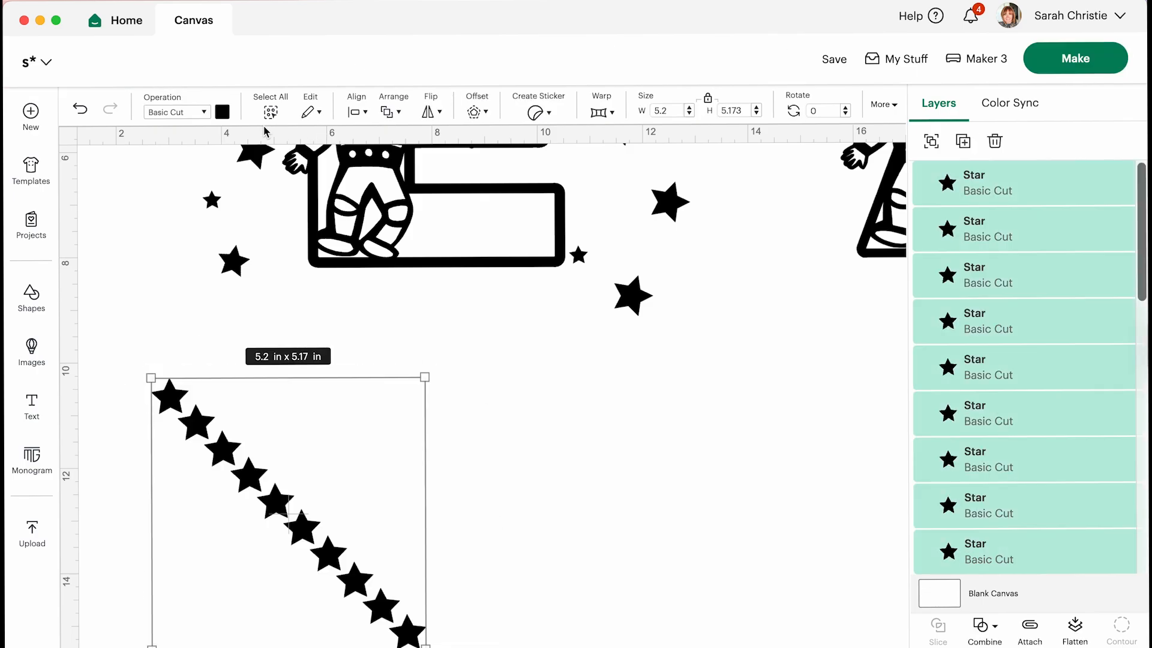
pyautogui.click(355, 112)
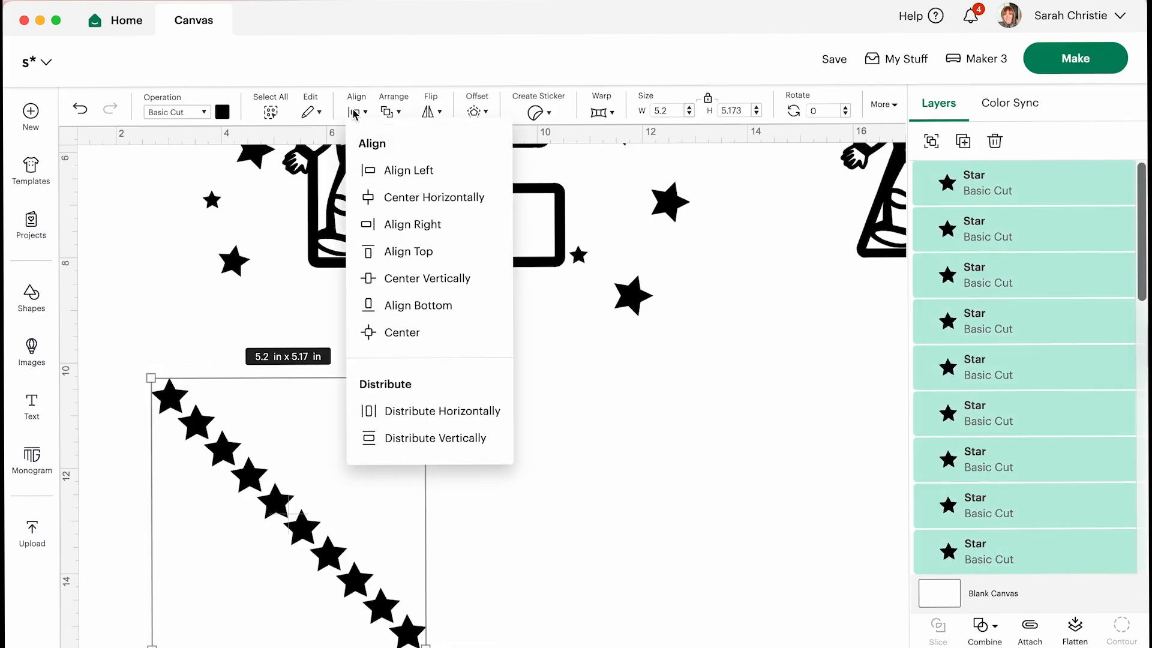
pyautogui.click(390, 306)
pyautogui.scroll(-2, 147, 565)
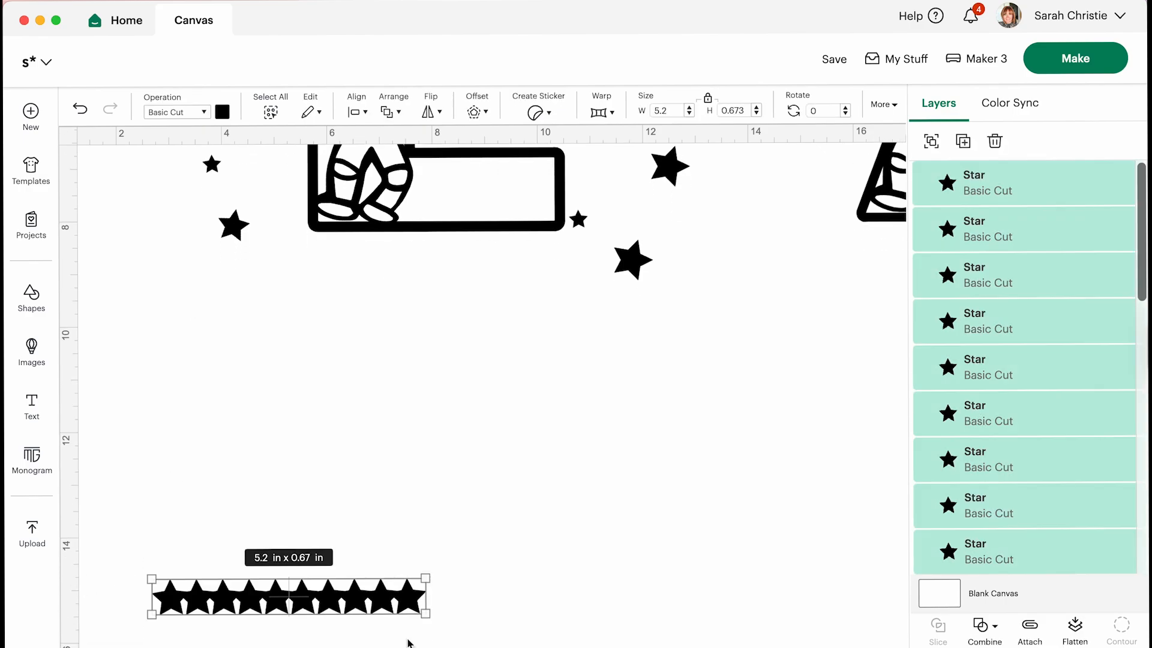
pyautogui.moveTo(238, 593); pyautogui.dragTo(407, 354)
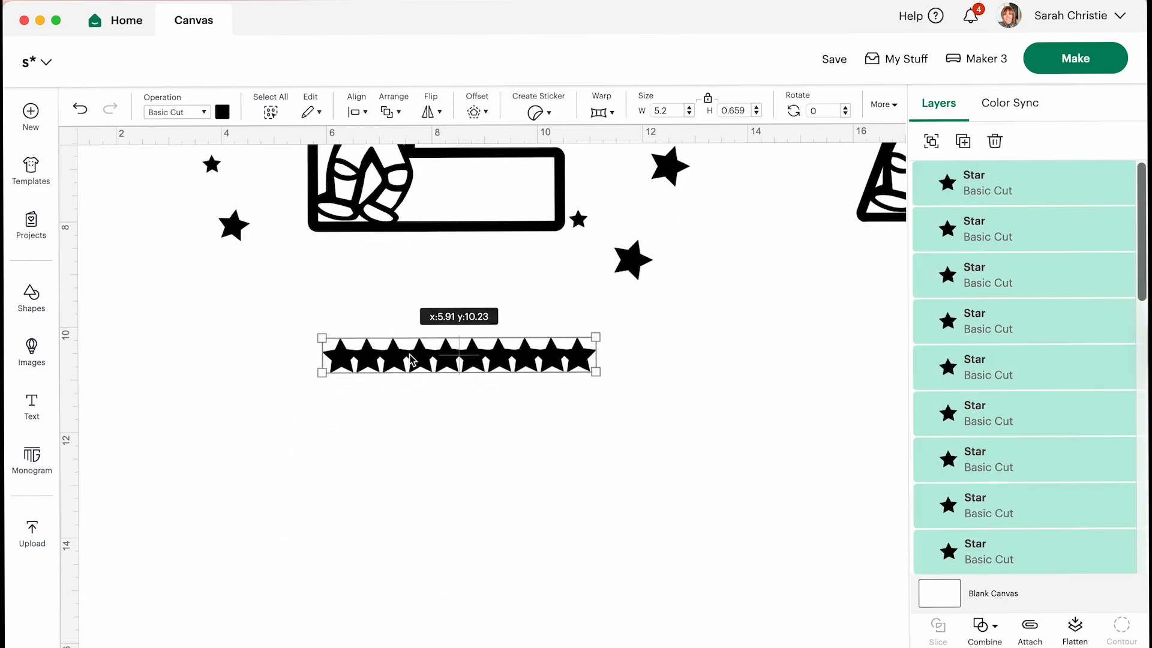
# Step: Raise the lowest large star to the E's right-hand cluster and bring the star row closer under the E
pyautogui.scroll(3, 411, 362)
pyautogui.moveTo(618, 353); pyautogui.dragTo(667, 195)
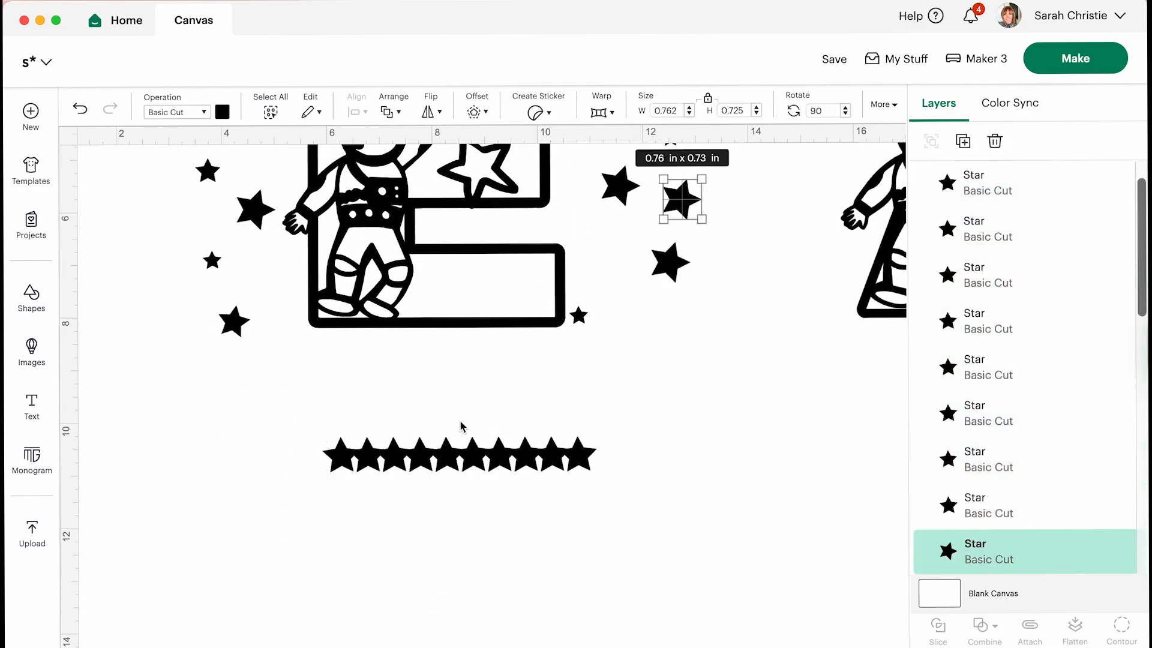
pyautogui.moveTo(254, 402); pyautogui.dragTo(605, 534)
pyautogui.moveTo(454, 462); pyautogui.dragTo(522, 402)
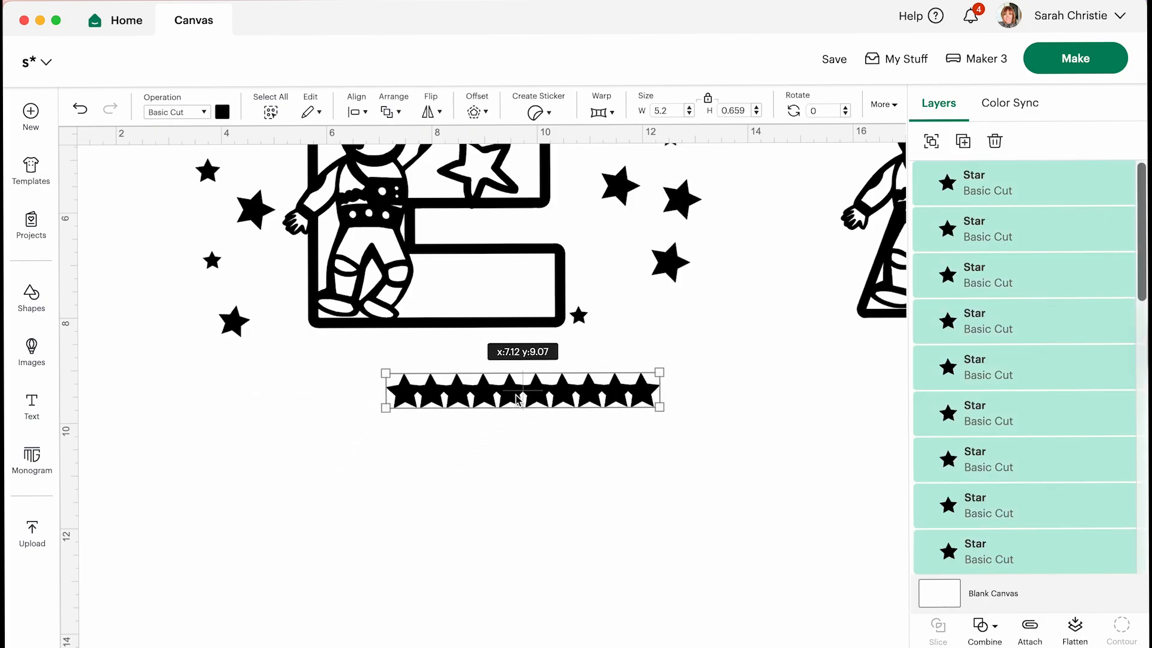
# Step: Spread the ten overlapping stars into a roughly evenly spaced row about 9.16 in wide below the E
pyautogui.click(330, 420)
pyautogui.moveTo(408, 394); pyautogui.dragTo(230, 389)
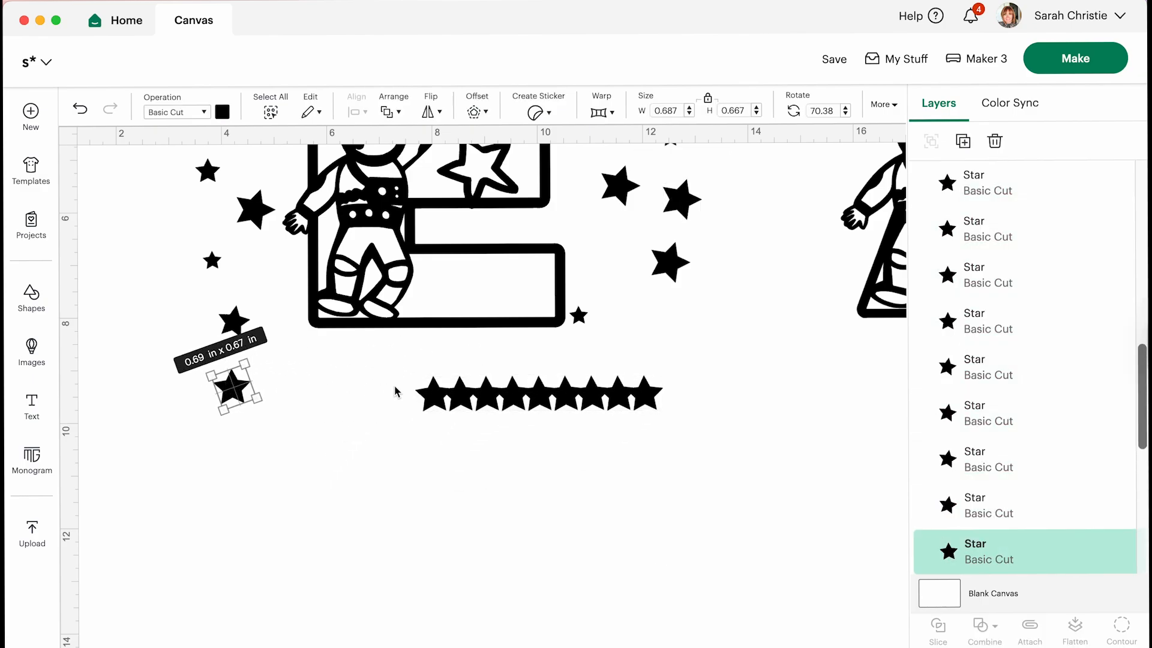
pyautogui.moveTo(424, 383); pyautogui.dragTo(280, 378)
pyautogui.moveTo(454, 395); pyautogui.dragTo(405, 394)
pyautogui.moveTo(513, 396); pyautogui.dragTo(459, 394)
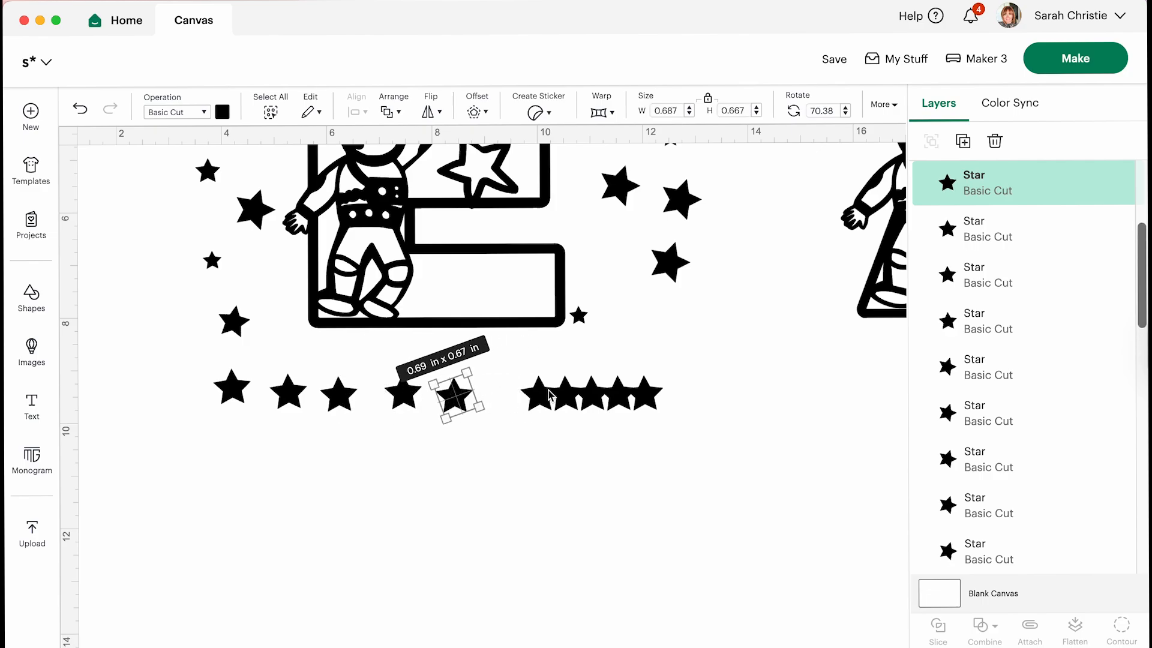
pyautogui.moveTo(549, 383); pyautogui.dragTo(487, 383)
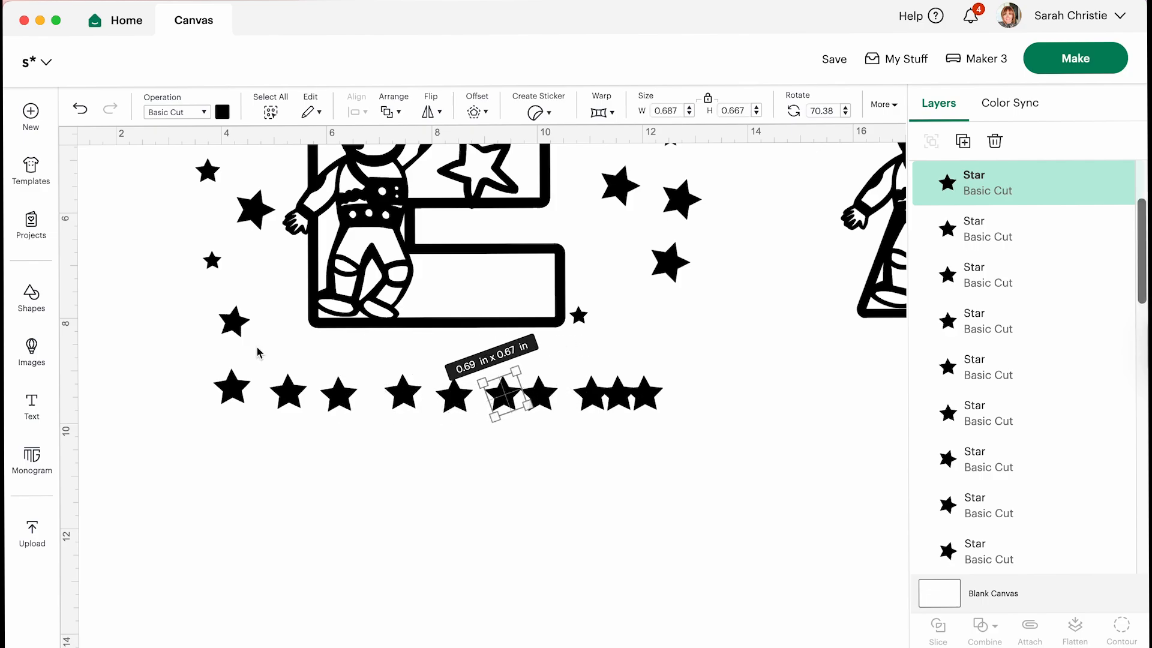
pyautogui.moveTo(231, 387); pyautogui.dragTo(316, 391)
pyautogui.moveTo(402, 395); pyautogui.dragTo(372, 397)
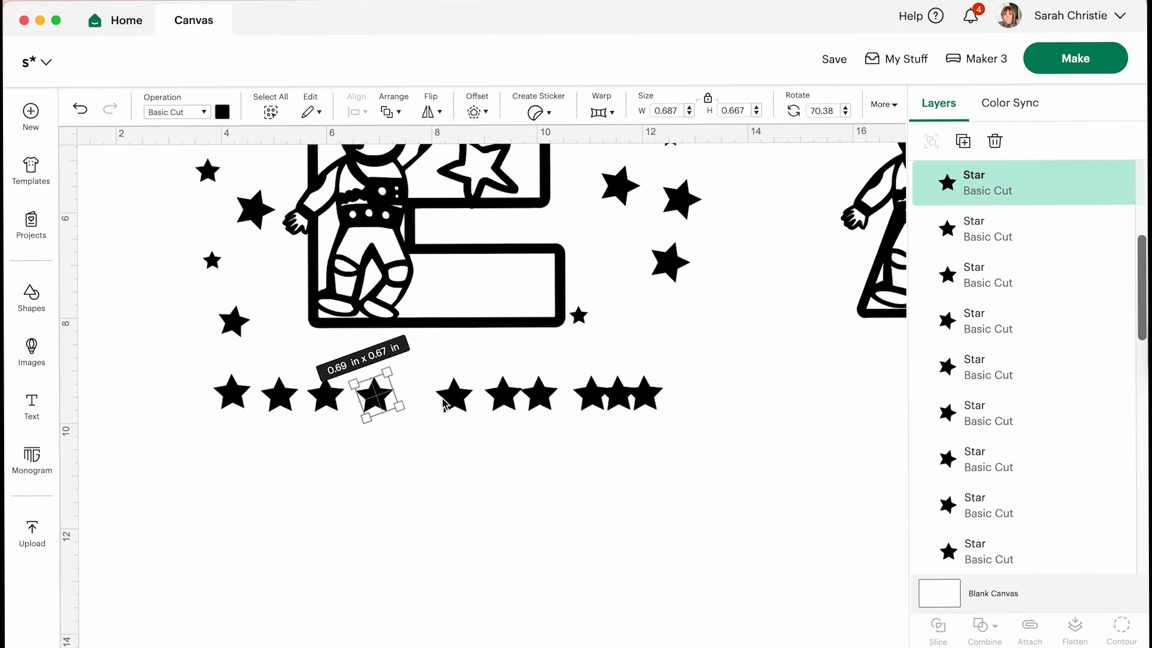
pyautogui.moveTo(445, 401); pyautogui.dragTo(418, 402)
pyautogui.moveTo(504, 397); pyautogui.dragTo(575, 398)
pyautogui.moveTo(648, 401); pyautogui.dragTo(624, 405)
pyautogui.click(685, 397)
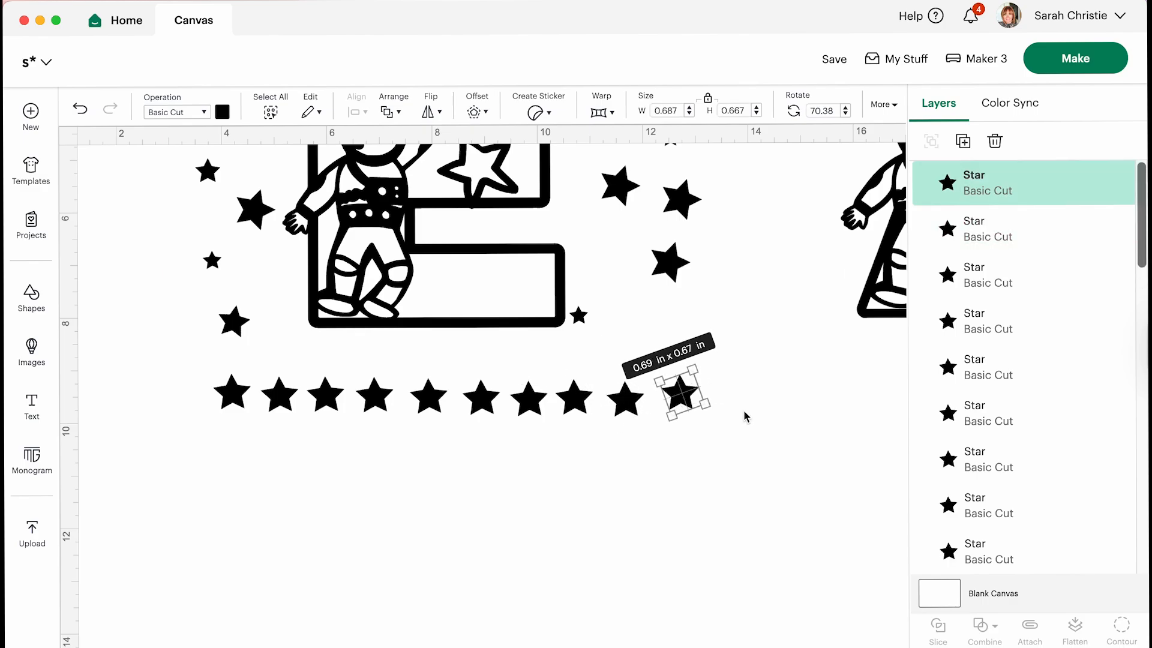
# Step: Align the spaced stars by their bottom edges and weld them into one shape
pyautogui.moveTo(739, 414); pyautogui.dragTo(202, 370)
pyautogui.click(397, 114)
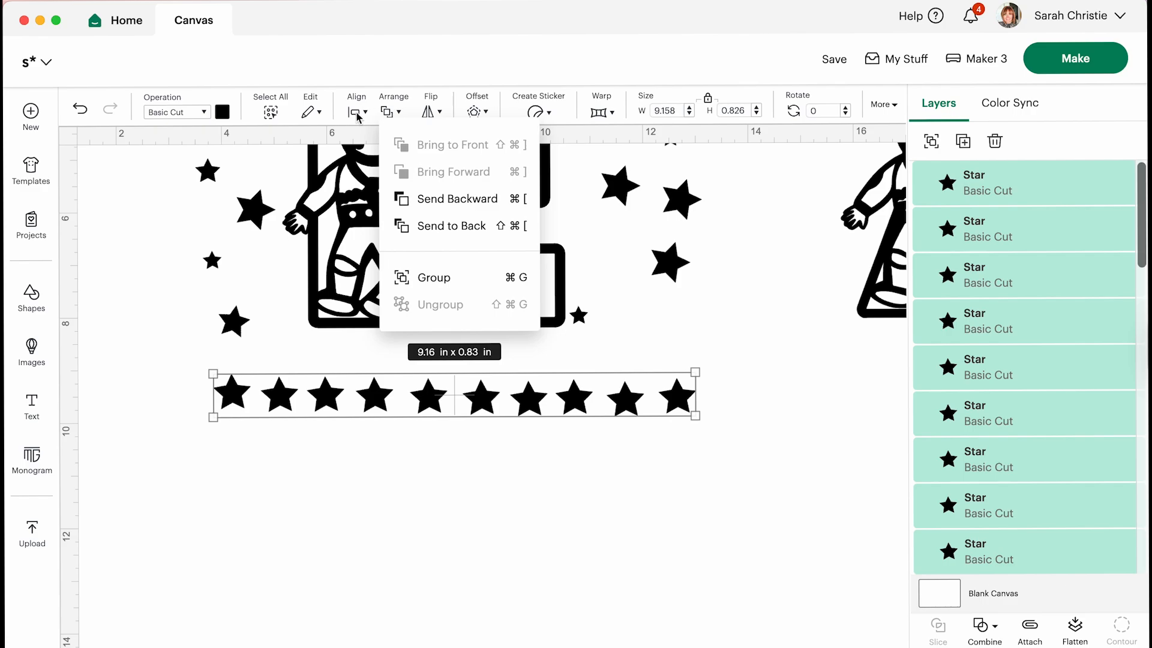
pyautogui.click(357, 112)
pyautogui.click(385, 313)
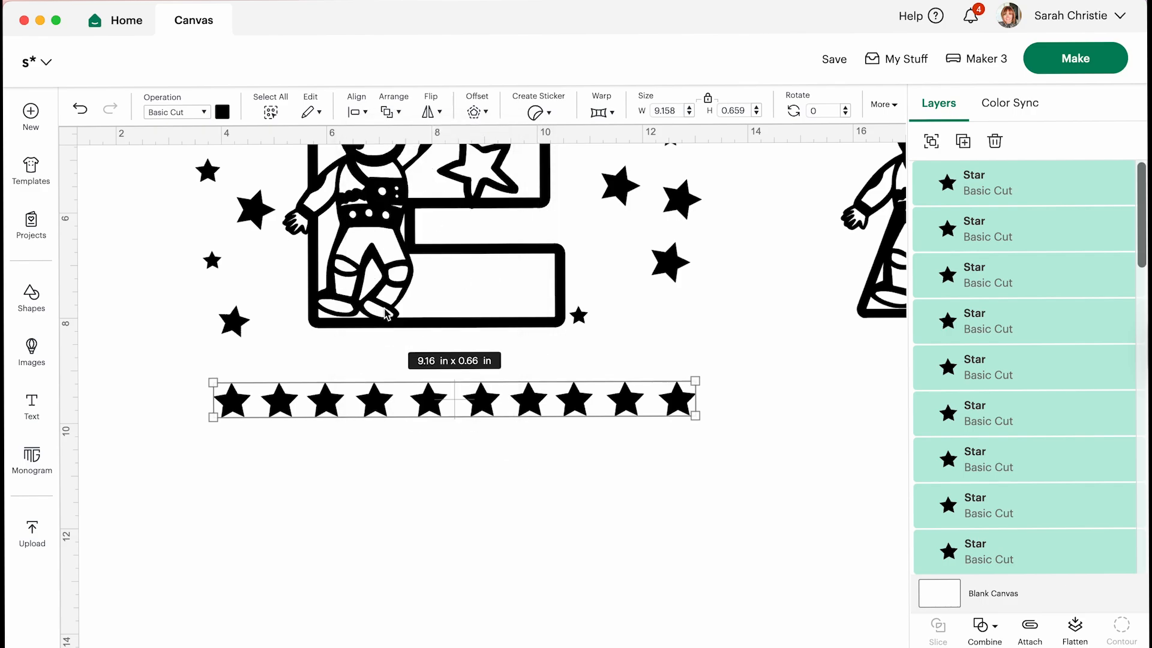
pyautogui.click(984, 625)
pyautogui.click(1019, 451)
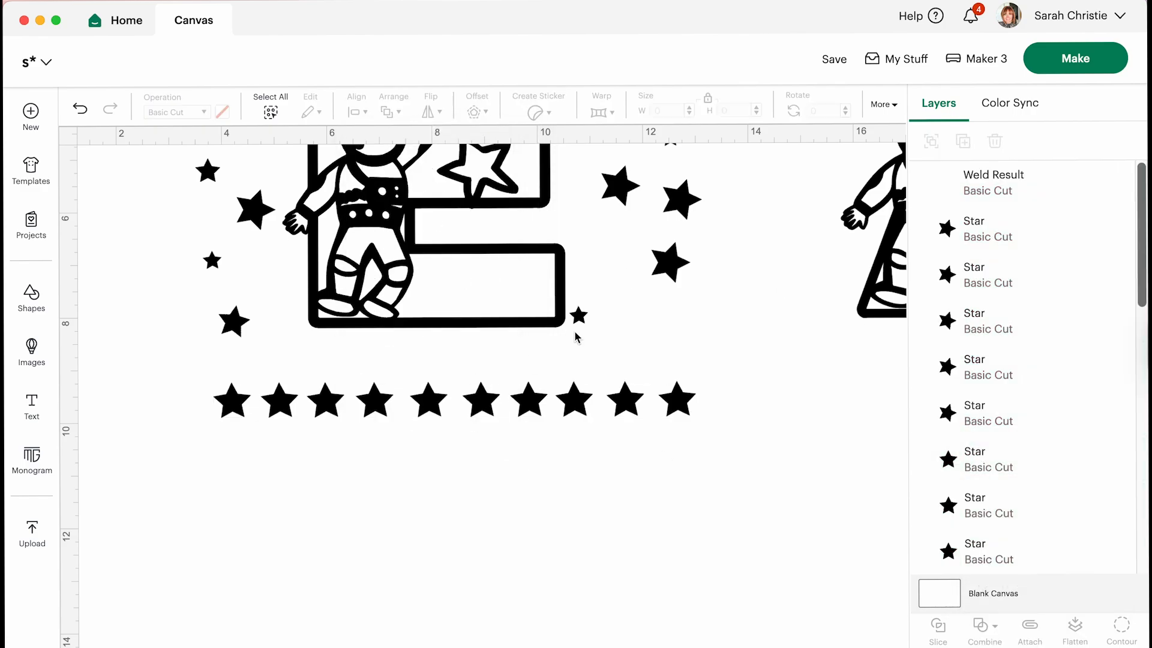
# Step: Move the welded star row farther down to leave room for lettering beneath the E
pyautogui.click(633, 391)
pyautogui.click(442, 442)
pyautogui.moveTo(397, 405); pyautogui.dragTo(396, 486)
pyautogui.scroll(5, 395, 486)
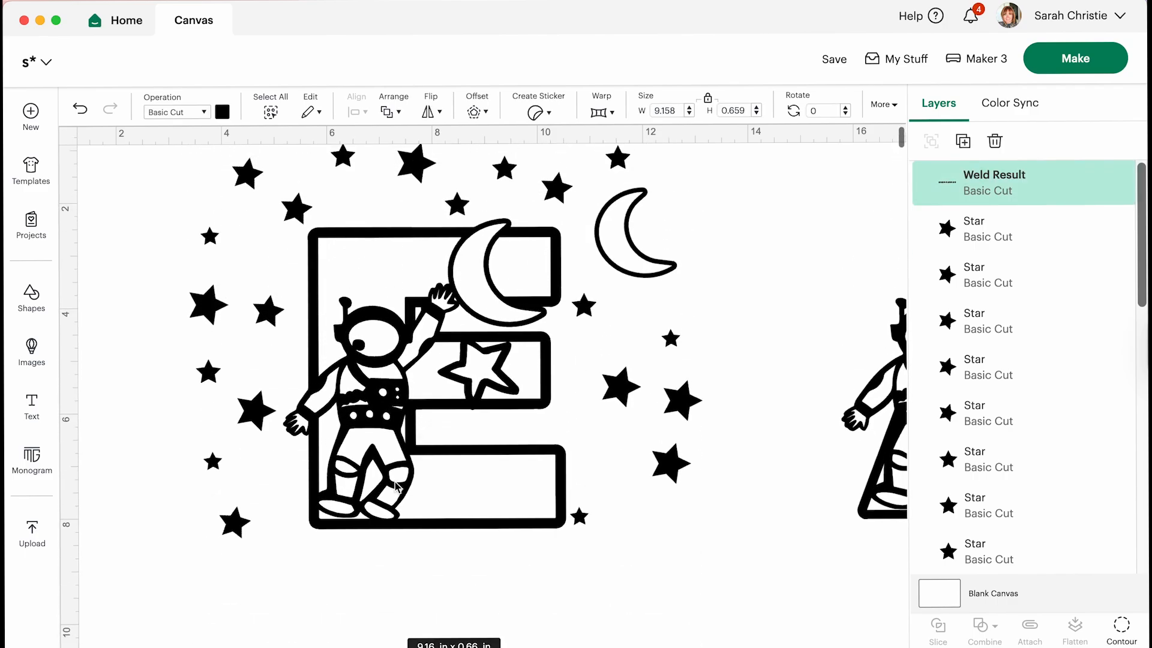
pyautogui.scroll(-1, 397, 487)
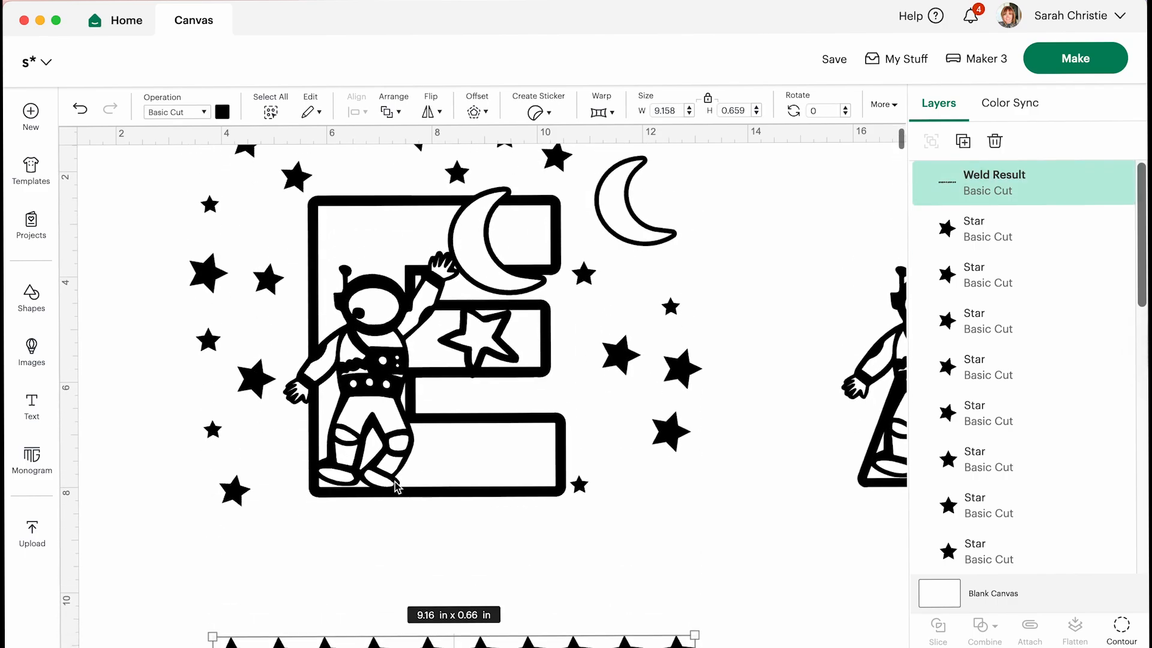
# Step: Add a text object reading LLA in capitals beside the E
pyautogui.click(32, 408)
pyautogui.write('Ella')
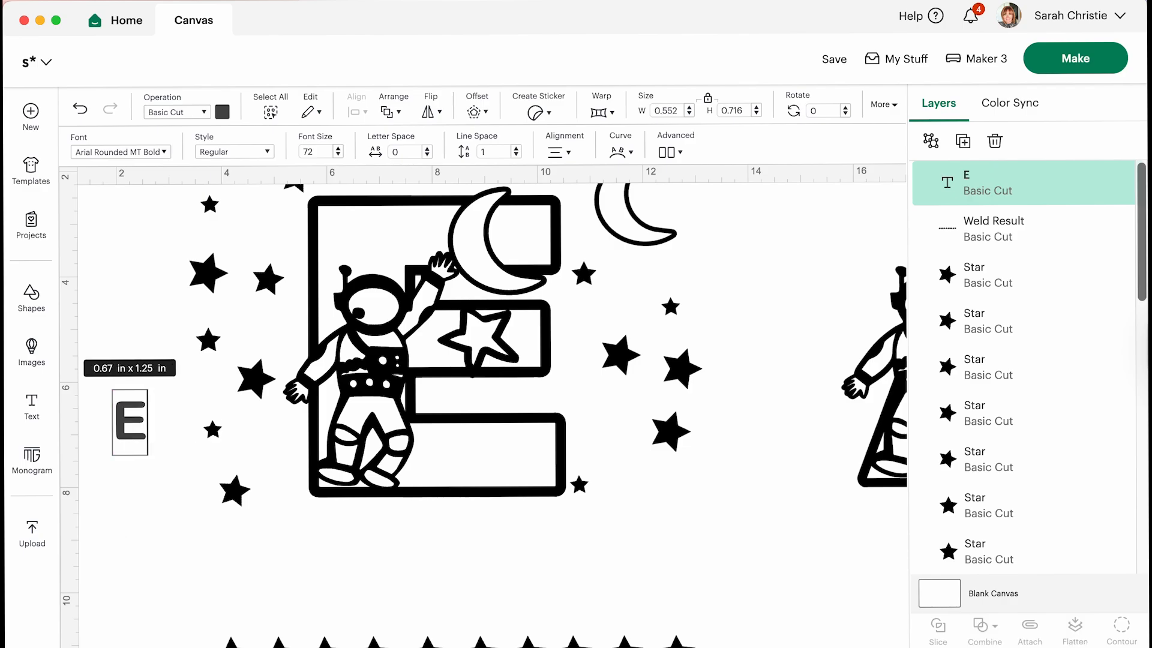
pyautogui.press('BackSpace')
pyautogui.press('BackSpace')
pyautogui.press('BackSpace')
pyautogui.press('BackSpace')
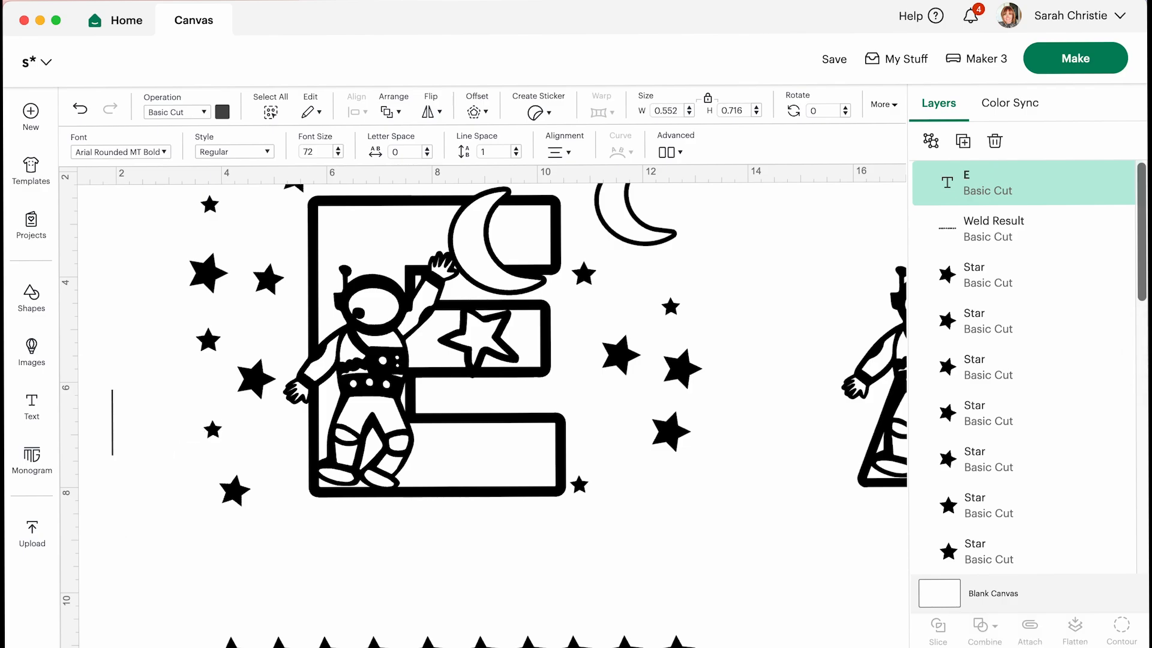
pyautogui.write('LLA')
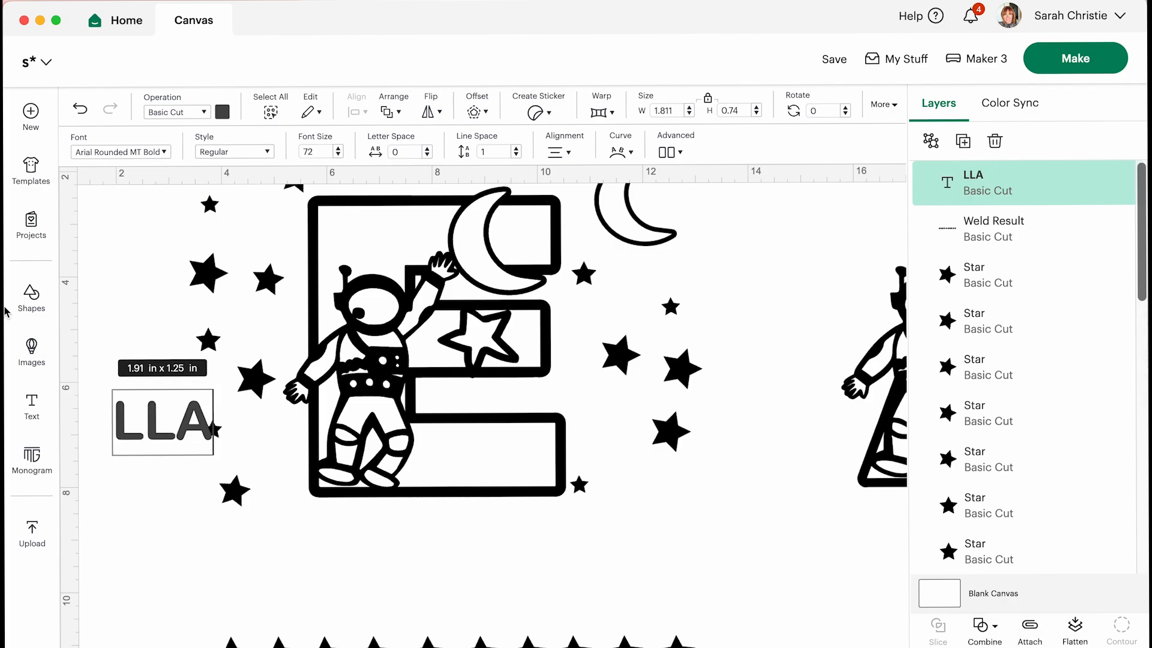
# Step: Browse the system fonts for the LLA text, keeping Arial Rounded MT Bold
pyautogui.click(116, 154)
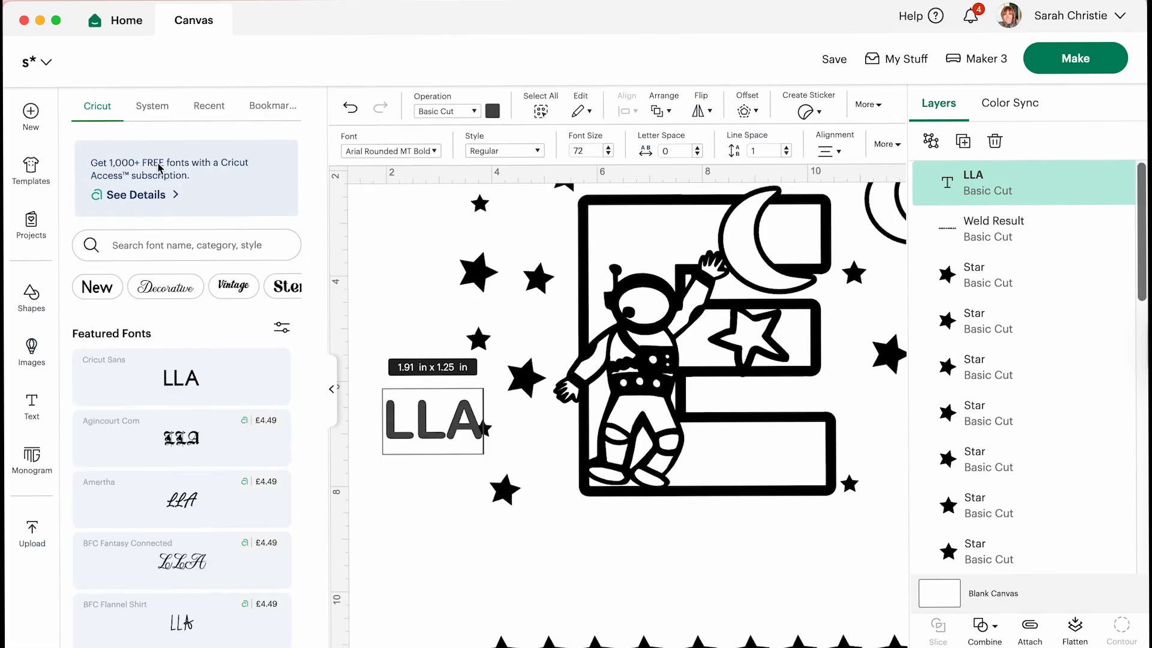
pyautogui.click(151, 107)
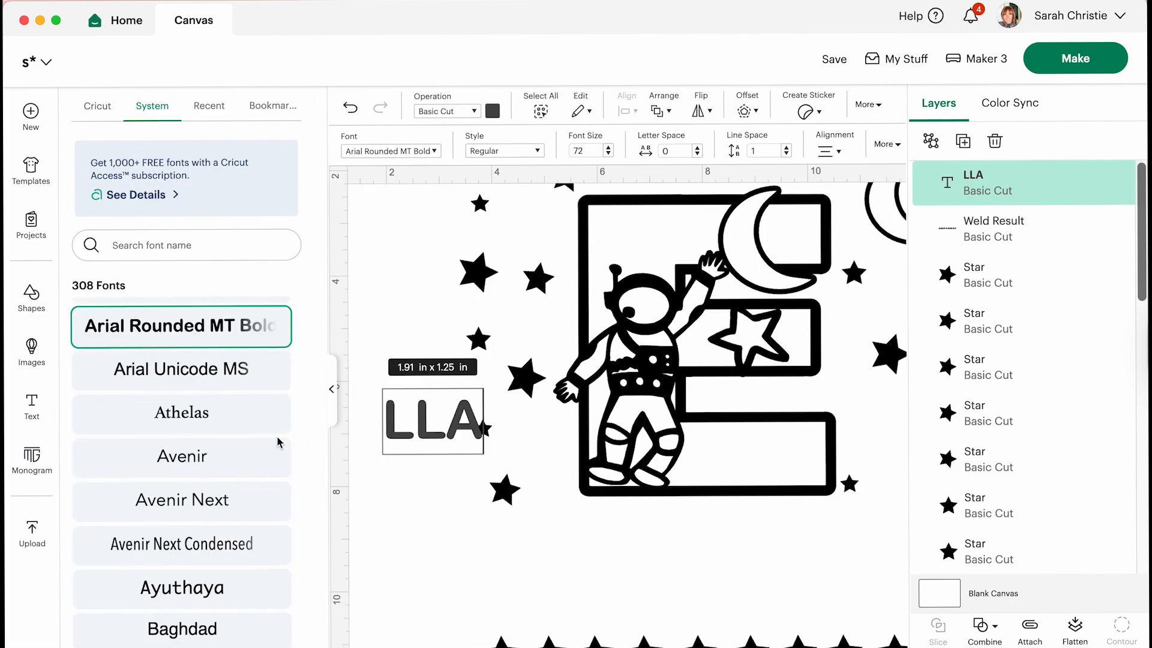
pyautogui.scroll(-5, 435, 563)
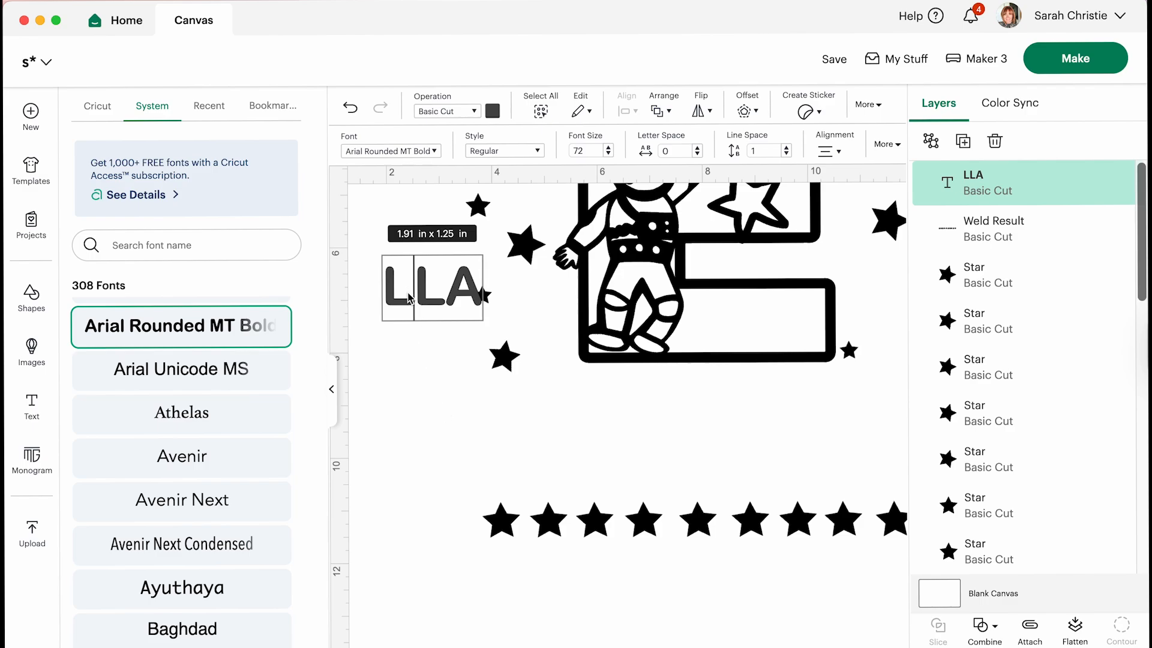
pyautogui.moveTo(408, 294); pyautogui.dragTo(585, 473)
pyautogui.click(387, 421)
pyautogui.moveTo(392, 293); pyautogui.dragTo(359, 333)
pyautogui.click(414, 393)
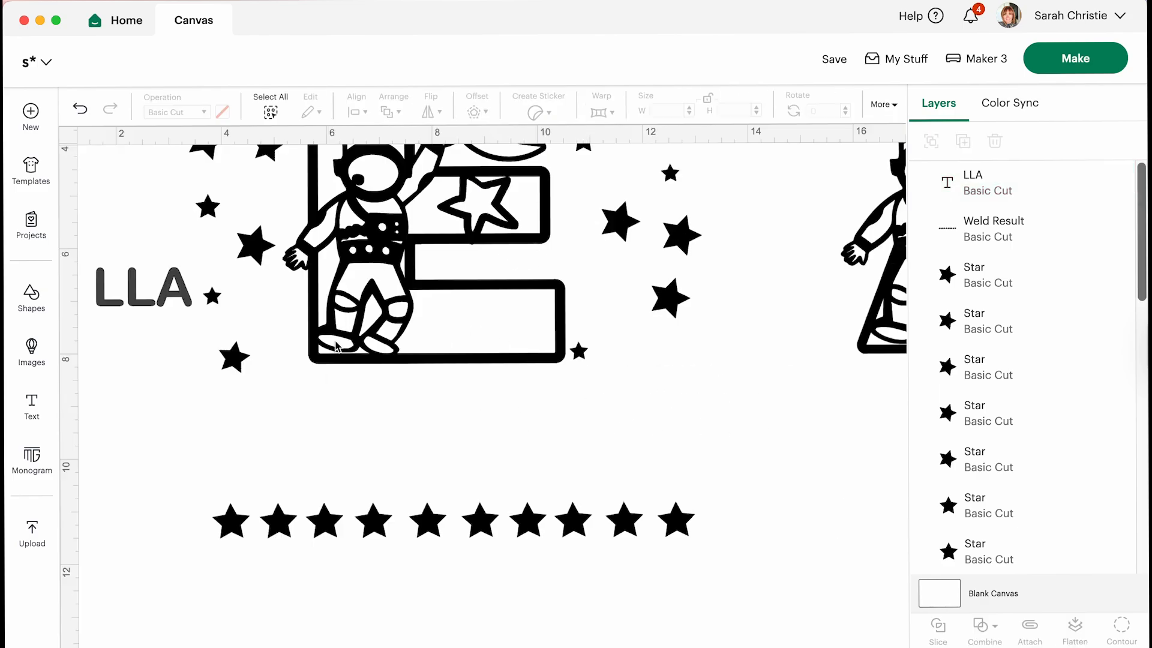
# Step: Move the LLA text between the E and the star row and enlarge it to about font size 182
pyautogui.click(109, 279)
pyautogui.moveTo(129, 291); pyautogui.dragTo(318, 427)
pyautogui.moveTo(390, 456); pyautogui.dragTo(375, 418)
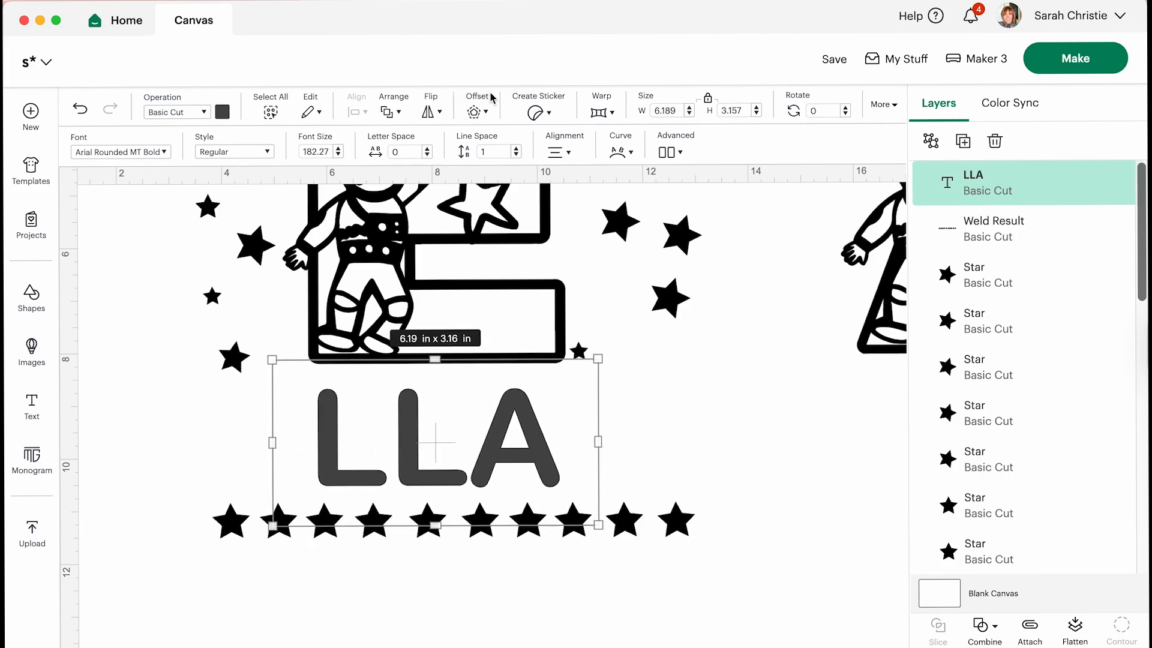
# Step: Increase the letter spacing of the LLA text to 1.3
pyautogui.click(427, 150)
pyautogui.click(428, 150)
pyautogui.click(428, 149)
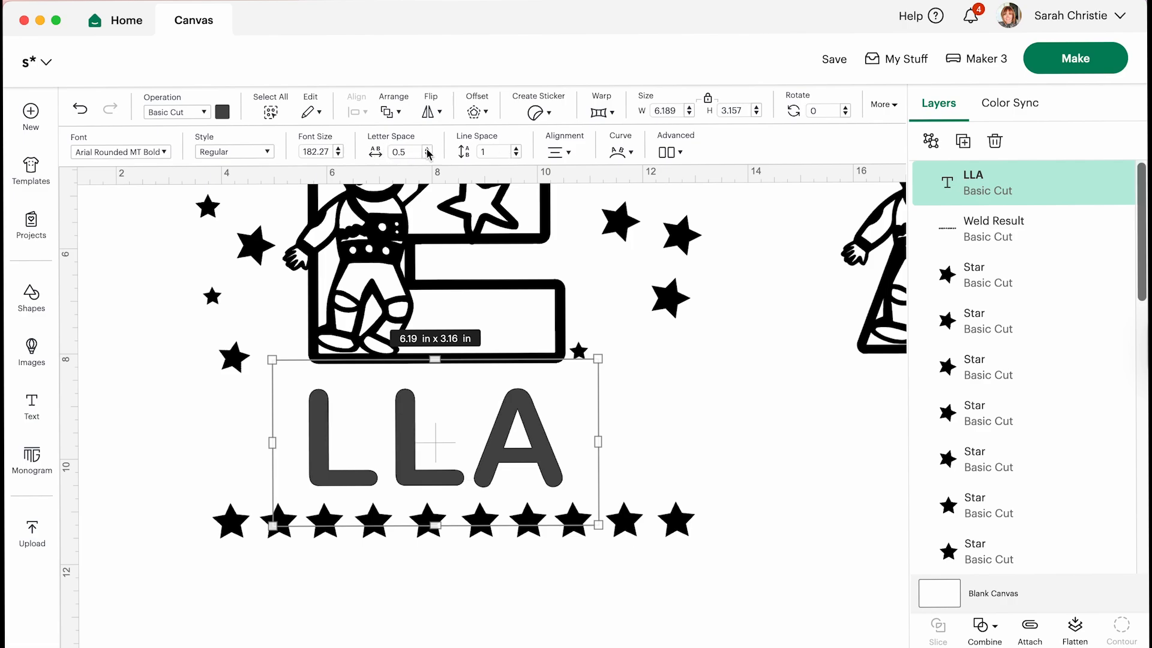
pyautogui.click(428, 149)
pyautogui.click(428, 149)
pyautogui.click(427, 150)
pyautogui.click(428, 151)
pyautogui.click(428, 151)
pyautogui.click(427, 151)
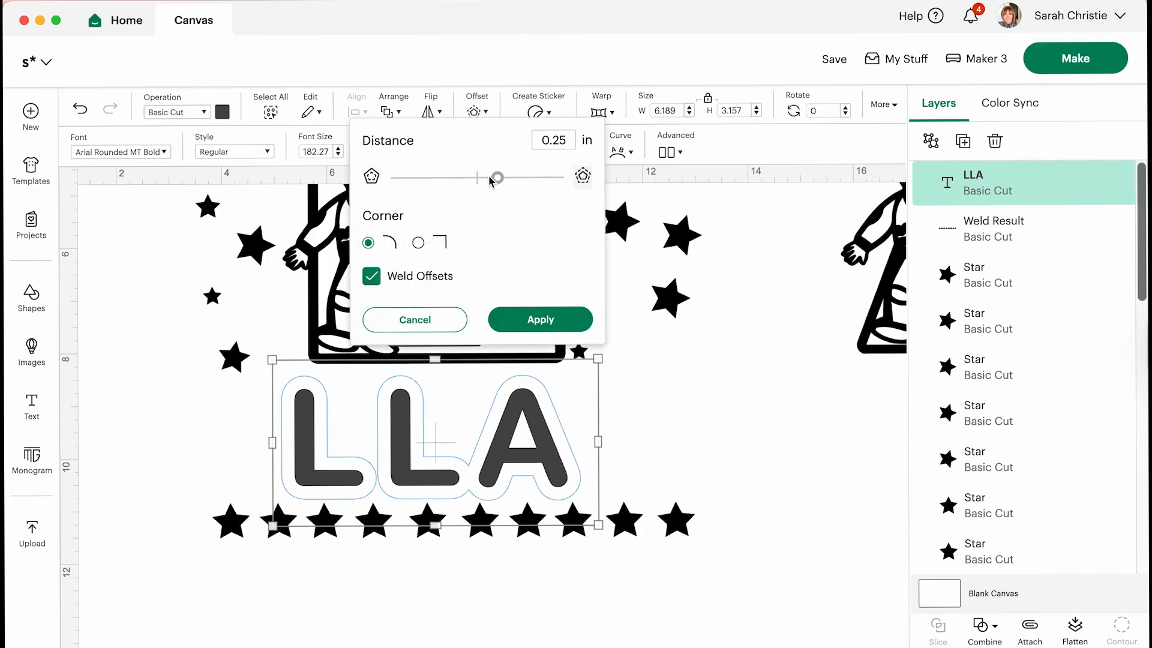
# Step: Create a welded, round-cornered 0.153 in offset of the LLA text and move the original text below the star row
pyautogui.click(484, 179)
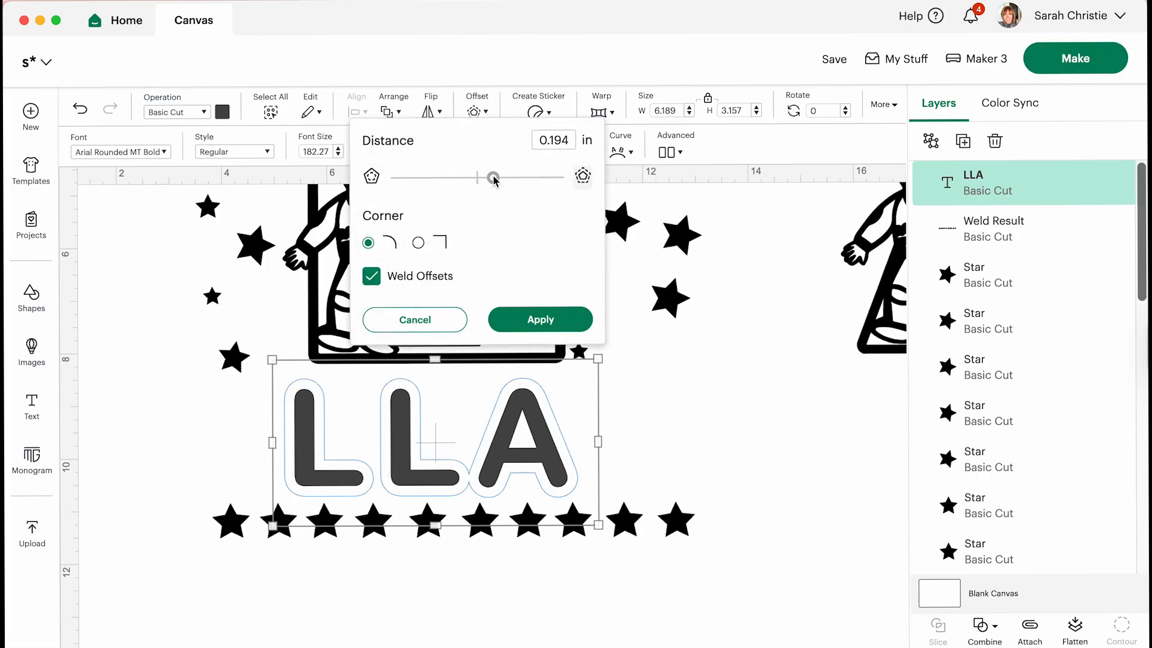
pyautogui.click(490, 178)
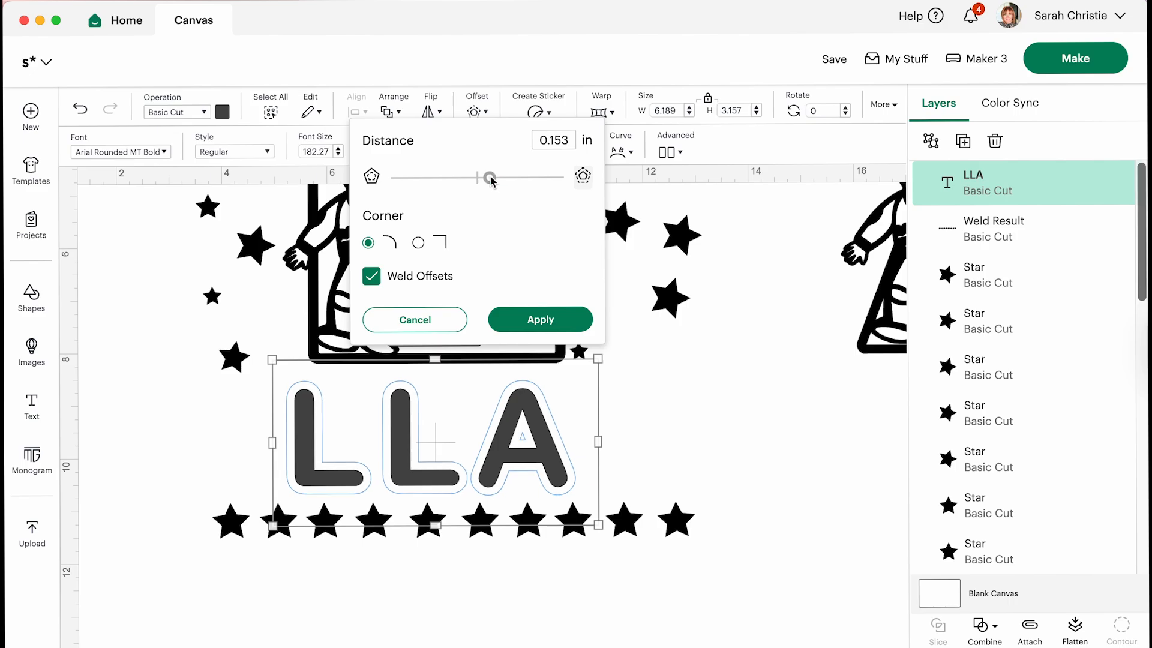
pyautogui.click(537, 321)
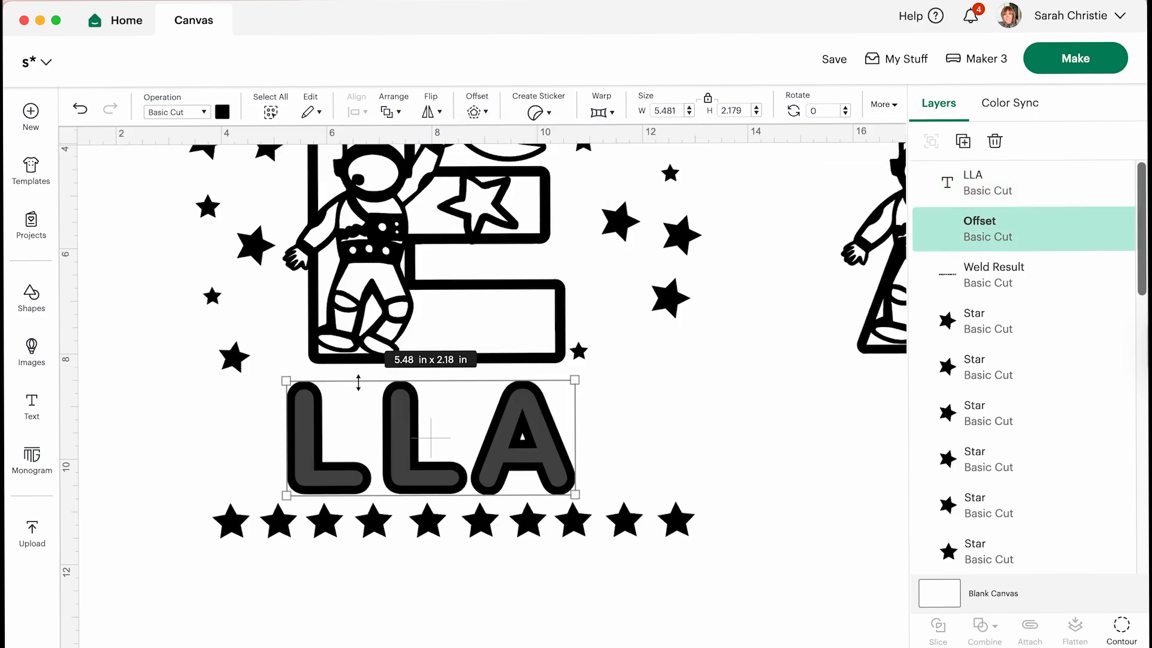
pyautogui.moveTo(362, 418); pyautogui.dragTo(459, 637)
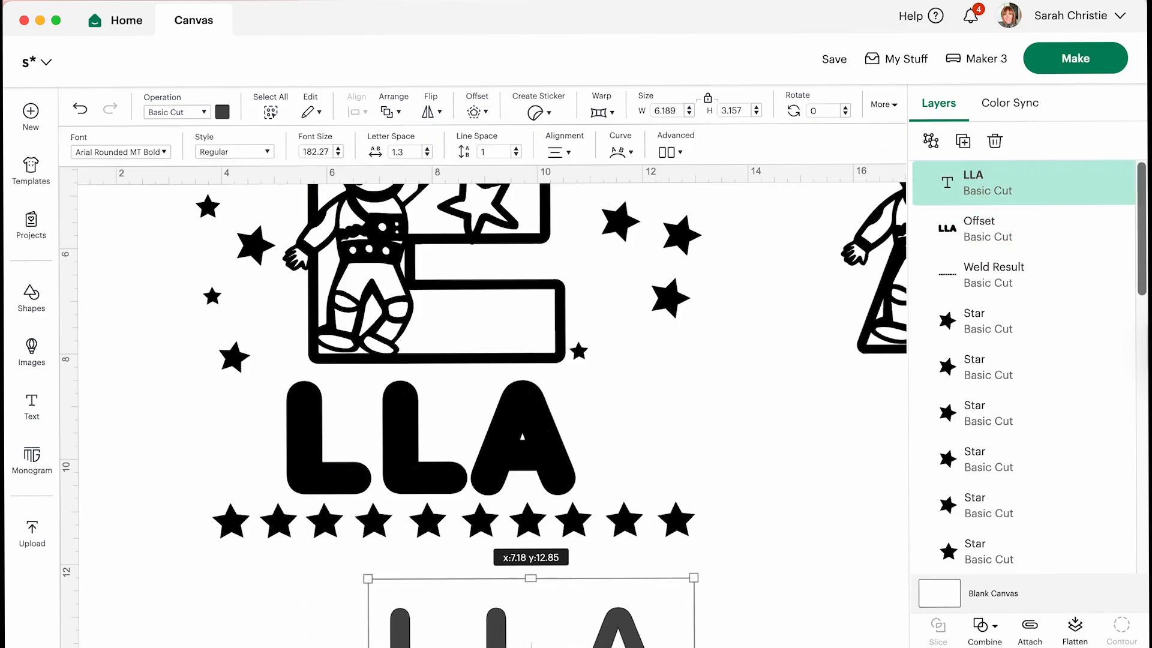
# Step: Delete the original LLA text below the star row, keeping the bold offset lettering
pyautogui.press('Delete')
pyautogui.scroll(4, 456, 563)
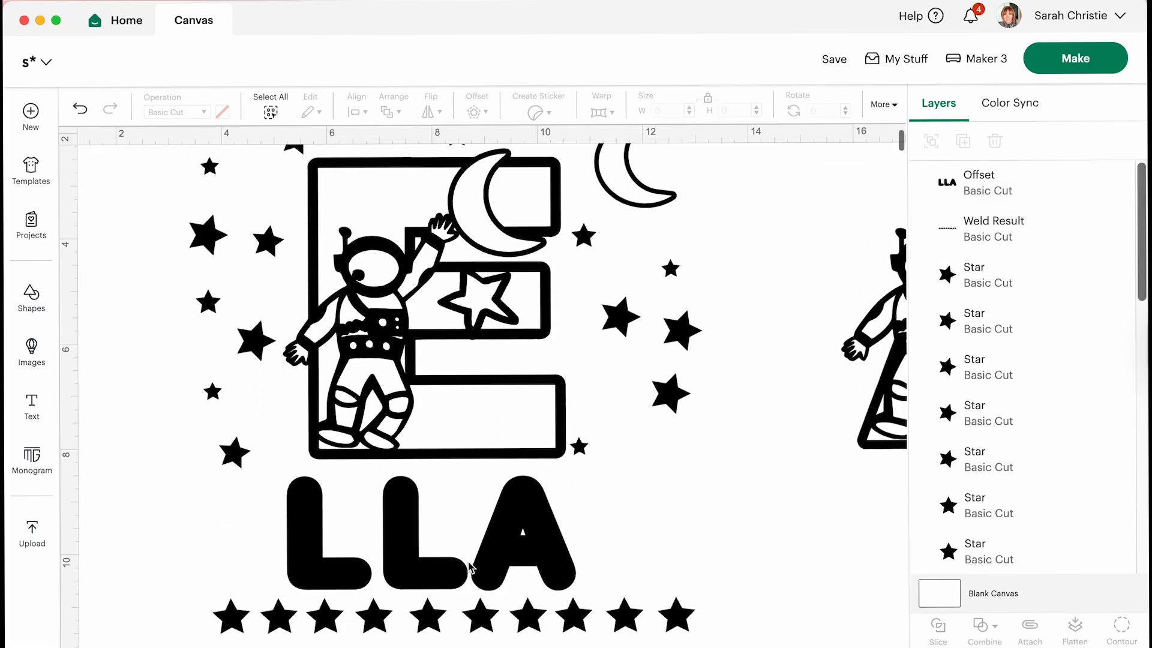
pyautogui.scroll(-4, 451, 477)
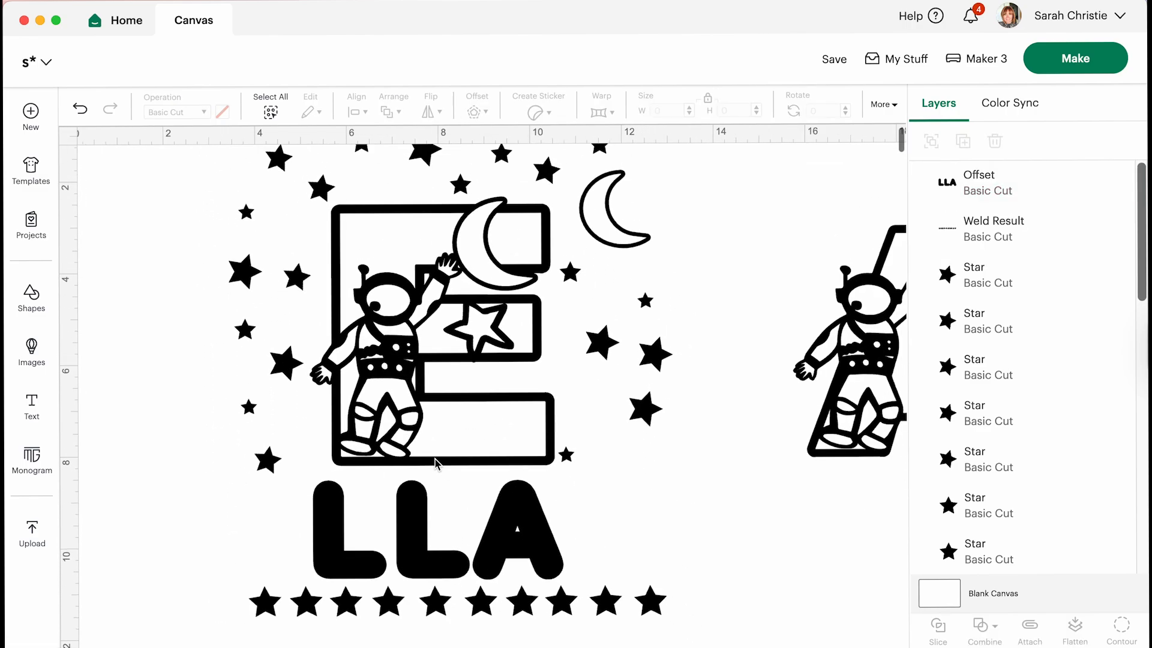
pyautogui.scroll(-2, 397, 440)
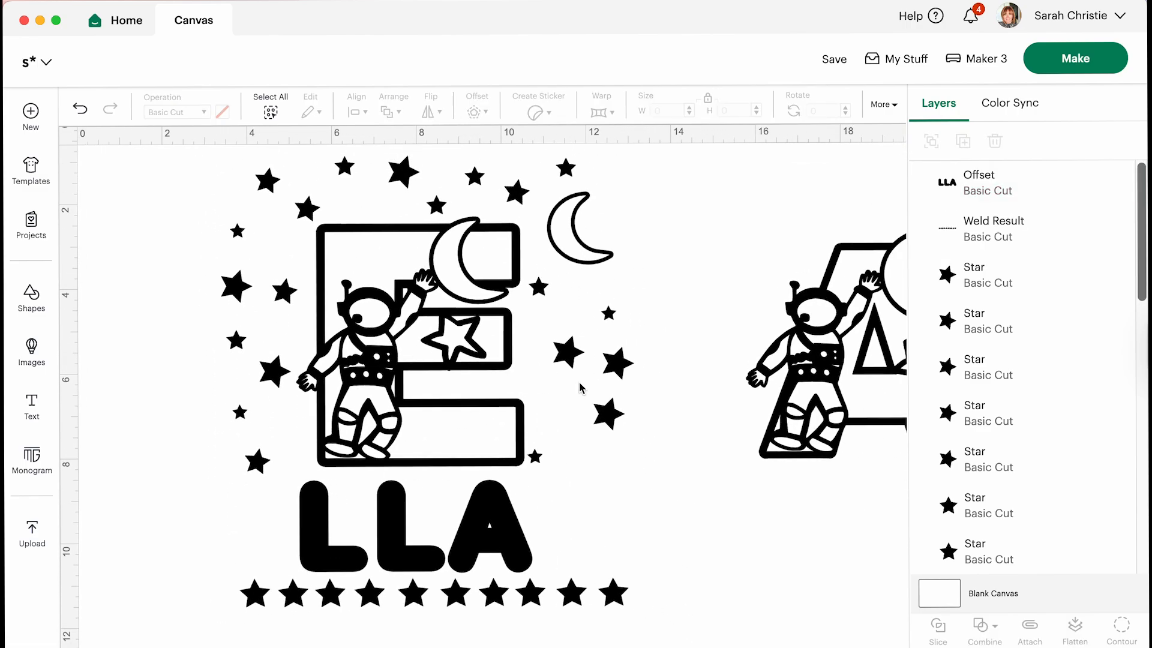
# Step: Reposition stars on the right side, moving one large star beside the LLA lettering and one small star away from the E
pyautogui.moveTo(609, 416); pyautogui.dragTo(589, 534)
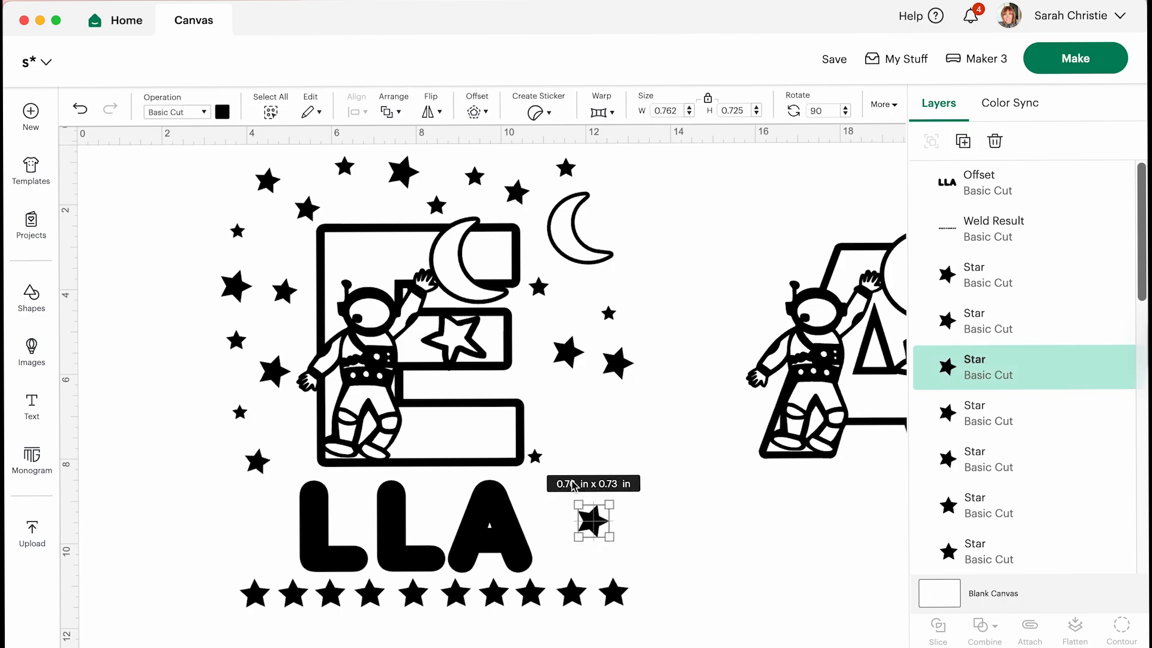
pyautogui.moveTo(537, 456); pyautogui.dragTo(575, 433)
pyautogui.moveTo(610, 314); pyautogui.dragTo(607, 307)
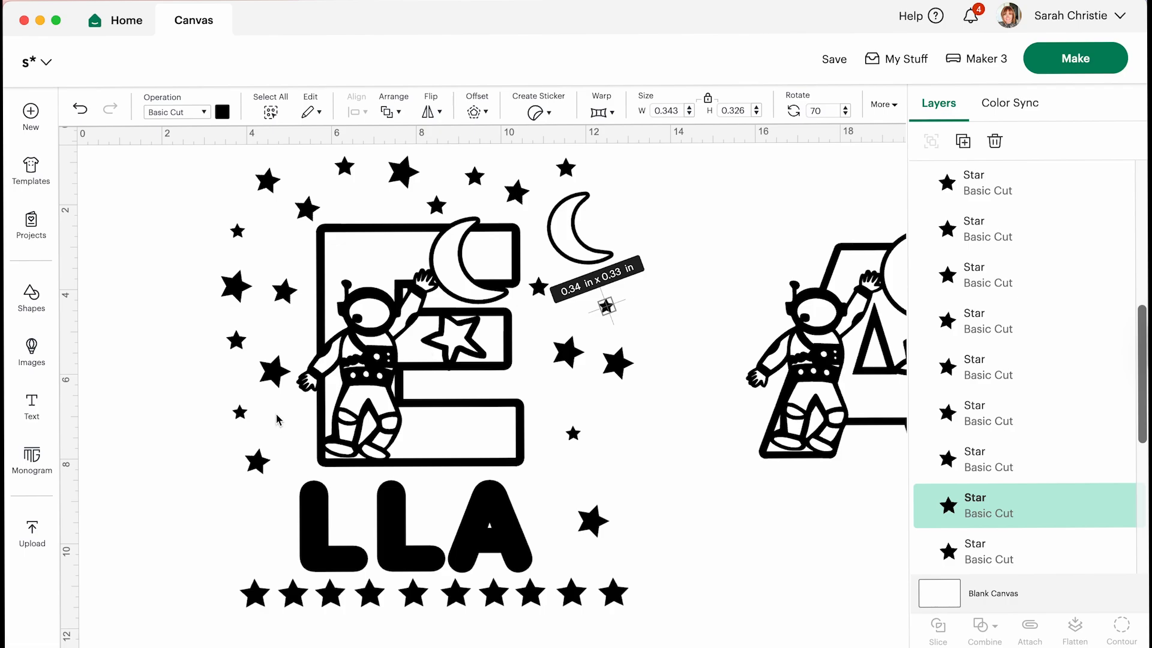
# Step: Spread the large and small stars on the left side evenly beside the E and the LLA lettering
pyautogui.moveTo(258, 466); pyautogui.dragTo(252, 537)
pyautogui.moveTo(241, 414); pyautogui.dragTo(268, 466)
pyautogui.moveTo(277, 372); pyautogui.dragTo(239, 417)
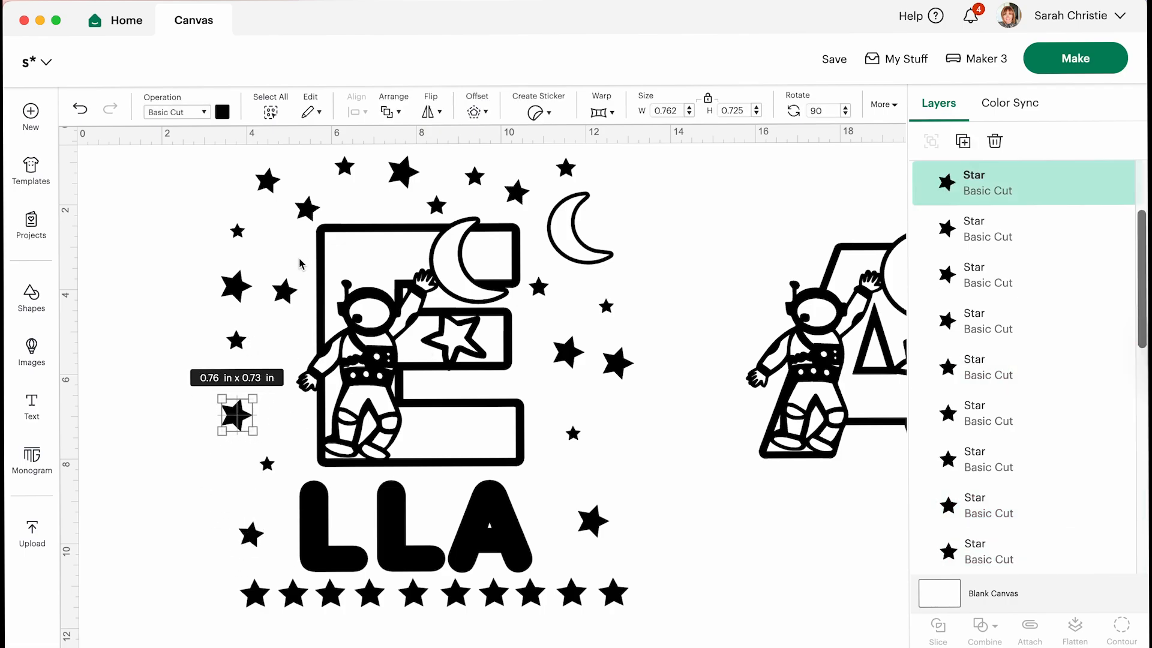
pyautogui.moveTo(286, 294); pyautogui.dragTo(287, 256)
pyautogui.moveTo(236, 340); pyautogui.dragTo(280, 324)
# Step: Duplicate the small upper-left star, place the copy beside the spaceman's lower hand, and shift the top-left star outward
pyautogui.click(238, 231)
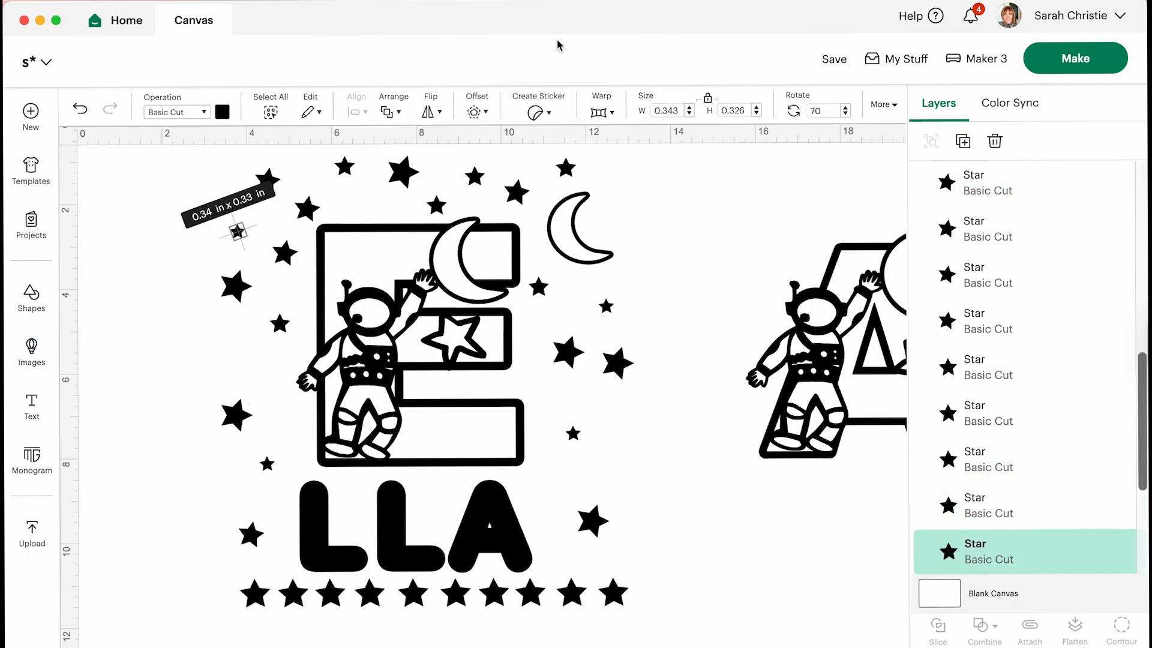
pyautogui.click(962, 142)
pyautogui.moveTo(258, 253); pyautogui.dragTo(254, 373)
pyautogui.moveTo(265, 182); pyautogui.dragTo(248, 181)
# Step: Redistribute the stars along the right side of the E and shift the separate moon slightly outward
pyautogui.click(611, 388)
pyautogui.moveTo(613, 361); pyautogui.dragTo(615, 443)
pyautogui.moveTo(569, 355); pyautogui.dragTo(588, 355)
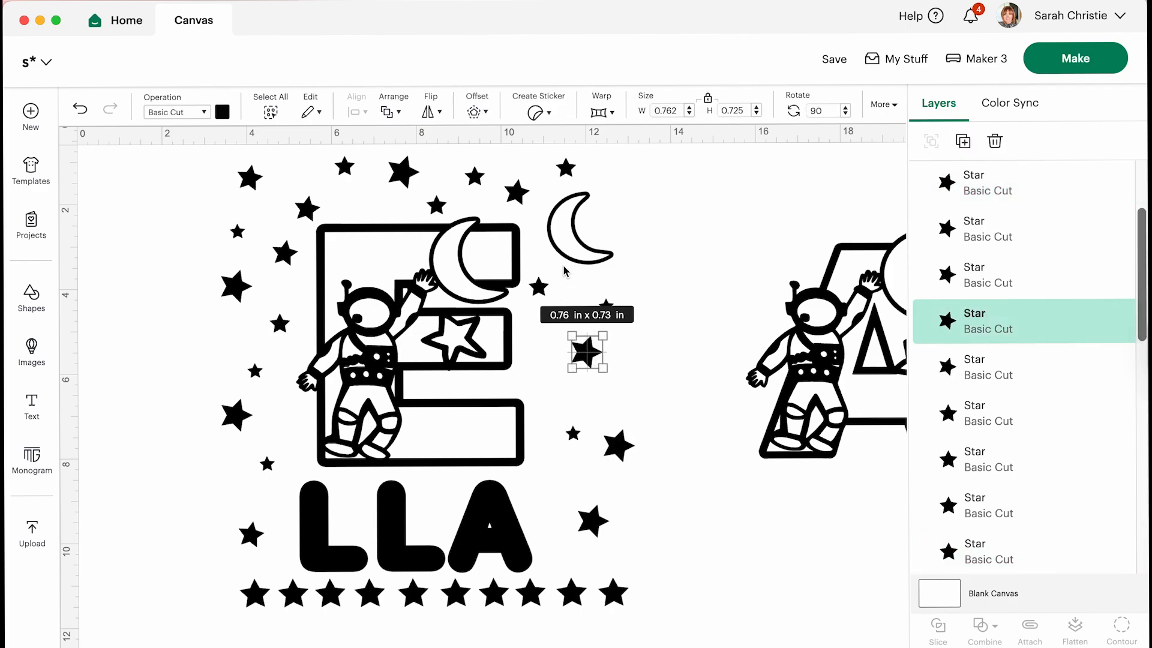
pyautogui.moveTo(542, 289); pyautogui.dragTo(617, 376)
pyautogui.moveTo(558, 228); pyautogui.dragTo(575, 229)
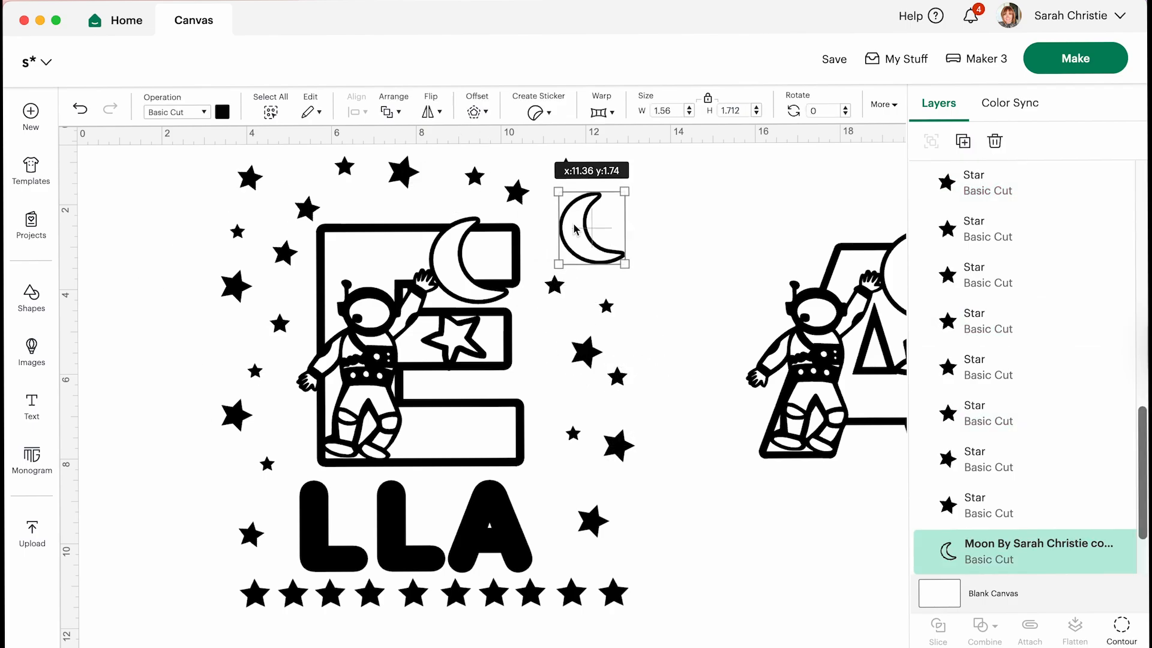
# Step: Duplicate the complete E LLA design and place the copy on the right, over the A spaceman letter
pyautogui.moveTo(202, 172); pyautogui.dragTo(591, 587)
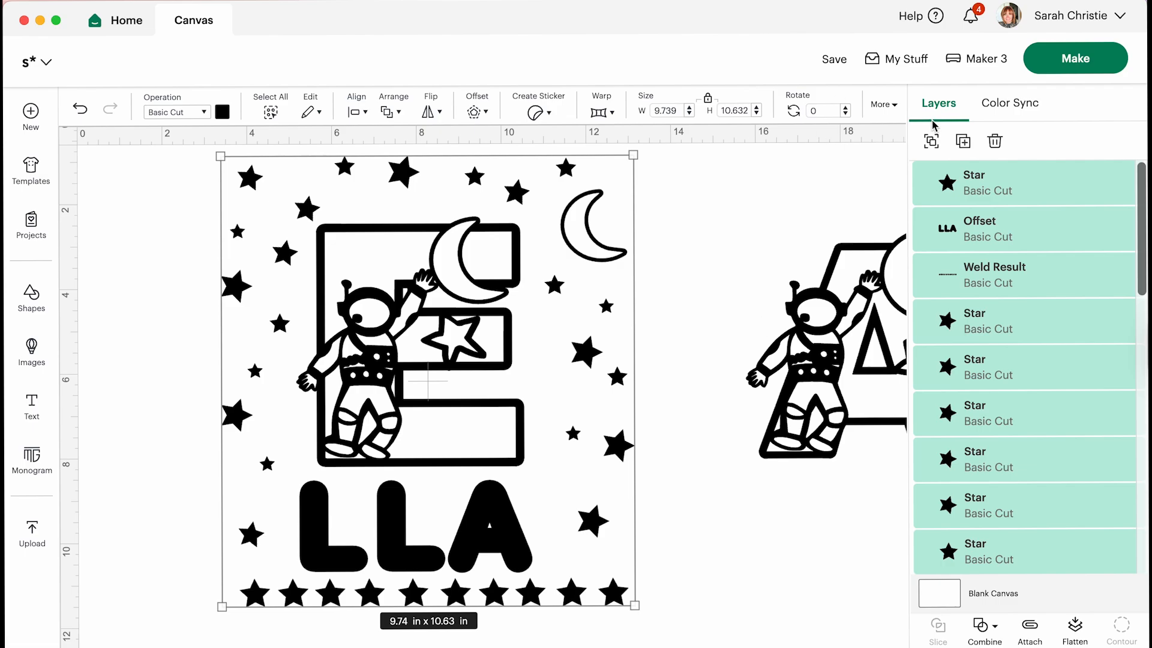
pyautogui.click(962, 141)
pyautogui.moveTo(477, 327); pyautogui.dragTo(1110, 307)
# Step: Change the operation of the whole original E LLA design from Basic Cut to Pen
pyautogui.moveTo(170, 159); pyautogui.dragTo(666, 636)
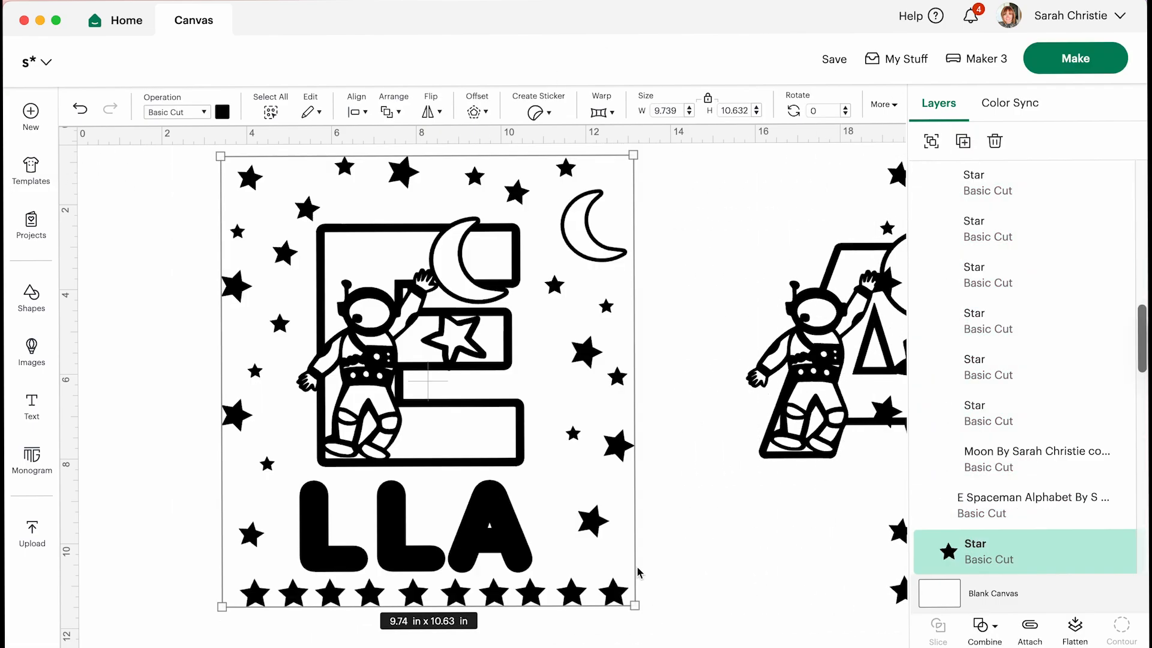
pyautogui.click(204, 113)
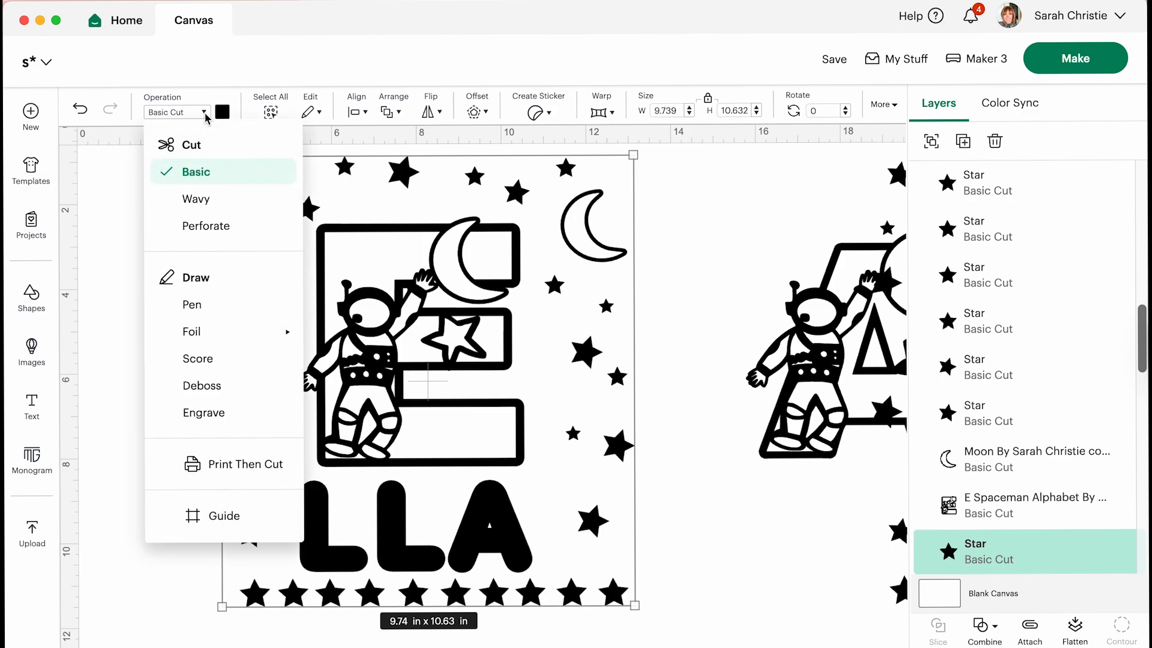
pyautogui.click(198, 318)
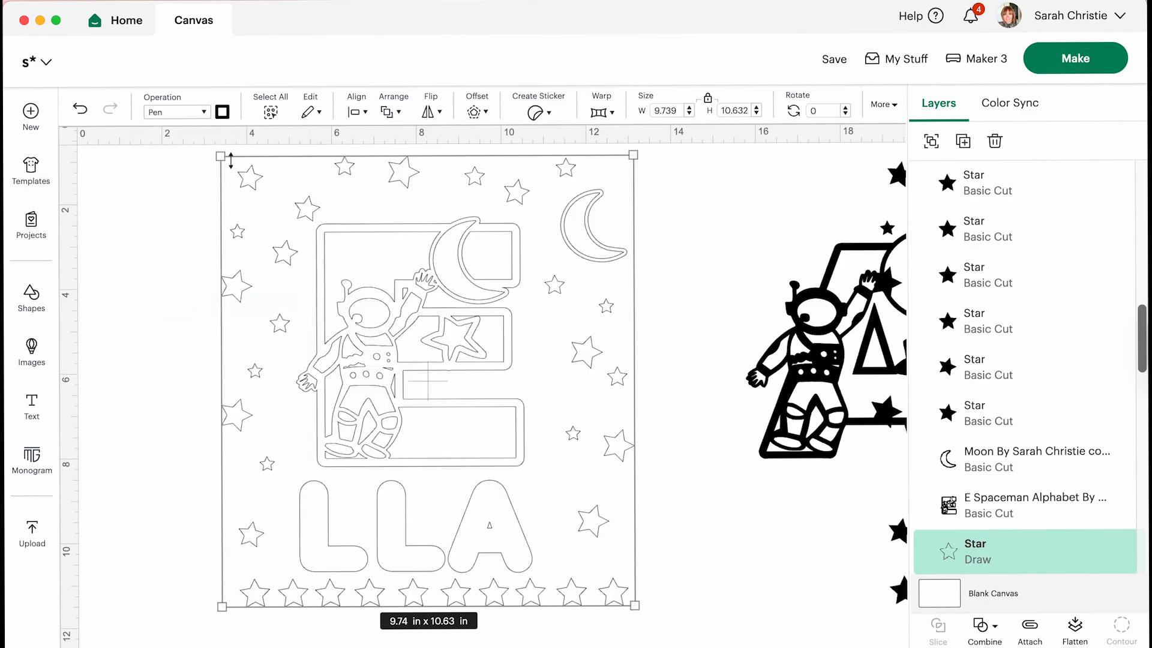
pyautogui.click(197, 117)
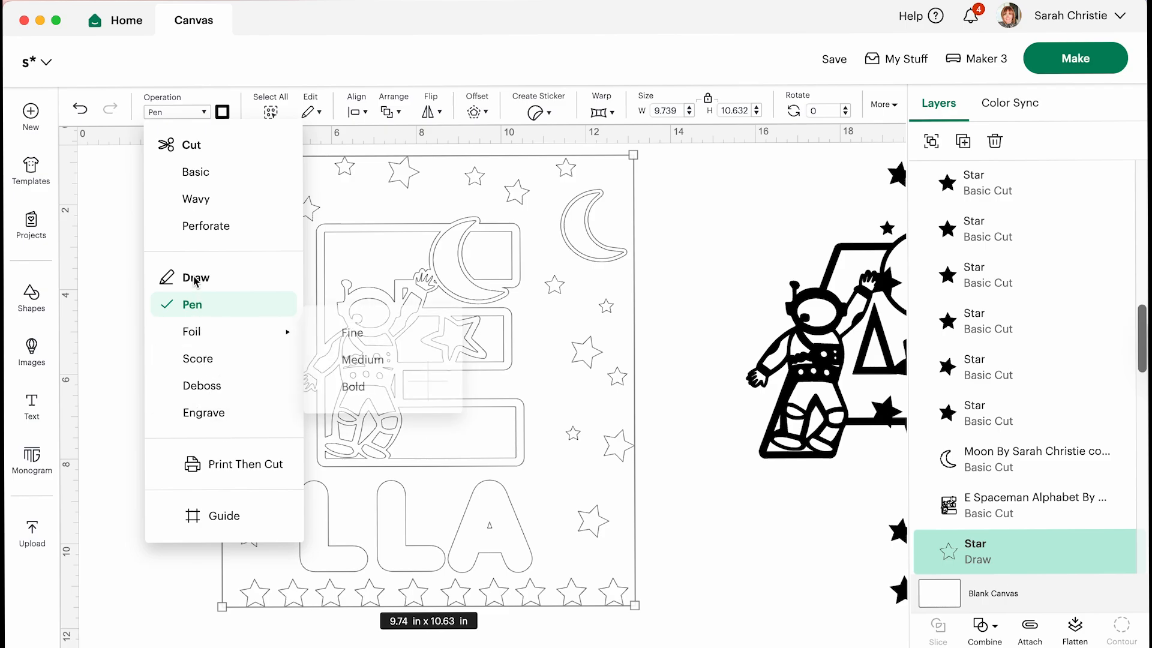
# Step: Set the design's pen to M - Marker (1mm) in Navy (Infusible Ink)
pyautogui.click(222, 113)
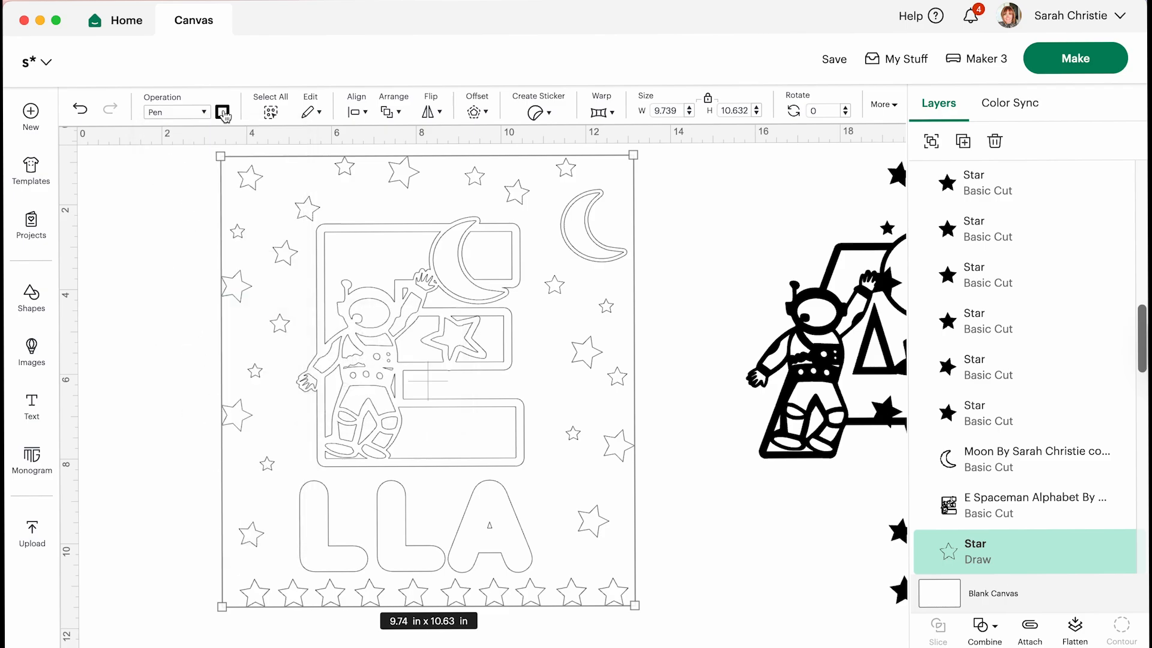
pyautogui.click(223, 113)
pyautogui.click(295, 173)
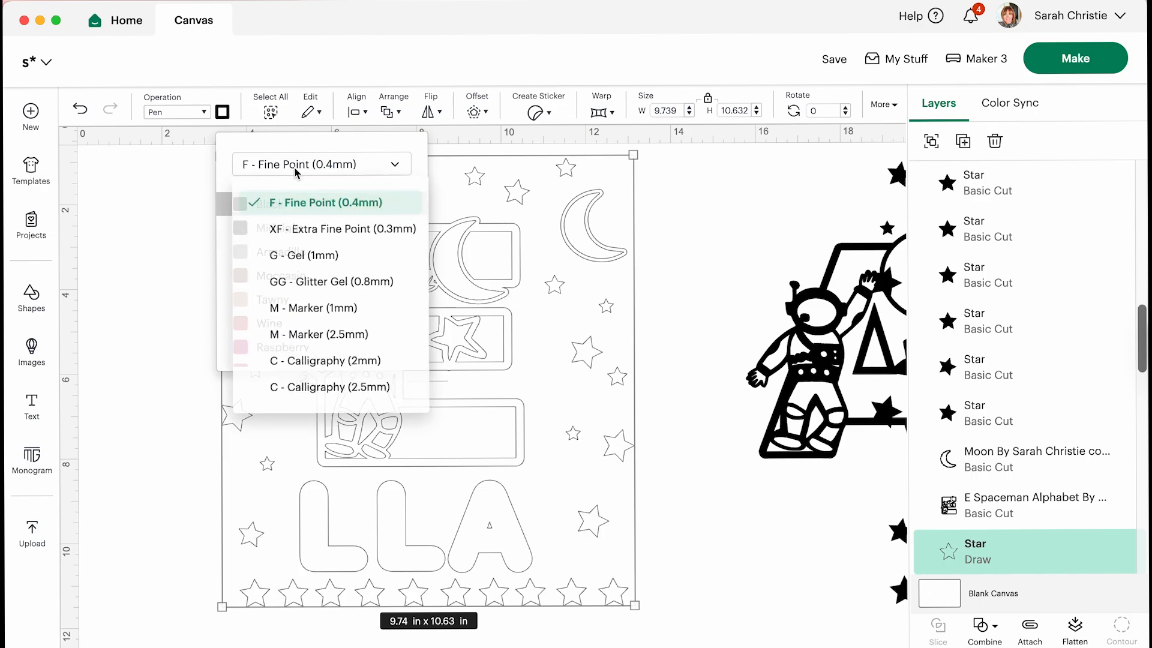
pyautogui.click(300, 313)
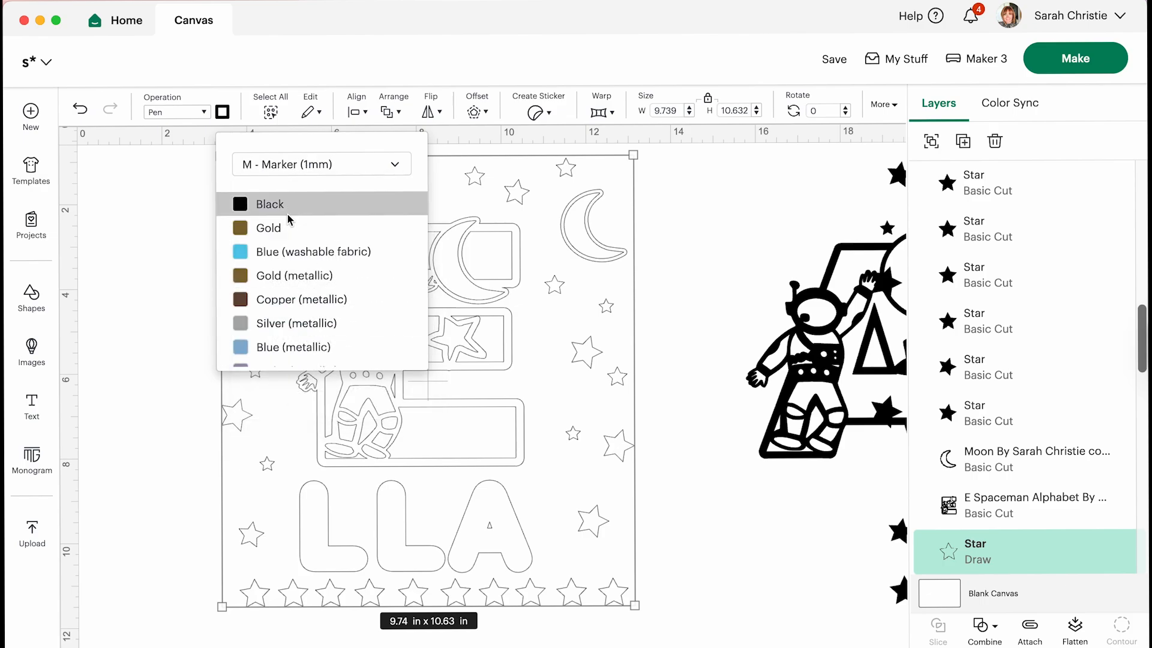
pyautogui.scroll(-3, 283, 321)
pyautogui.scroll(-10, 283, 321)
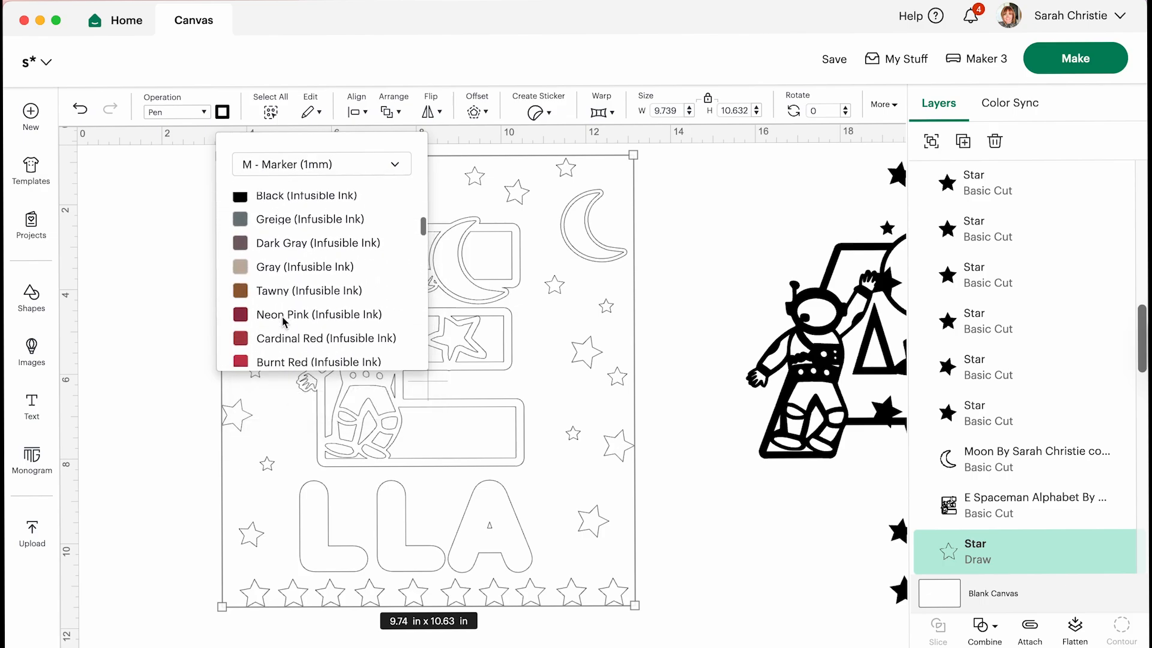
pyautogui.scroll(-4, 283, 321)
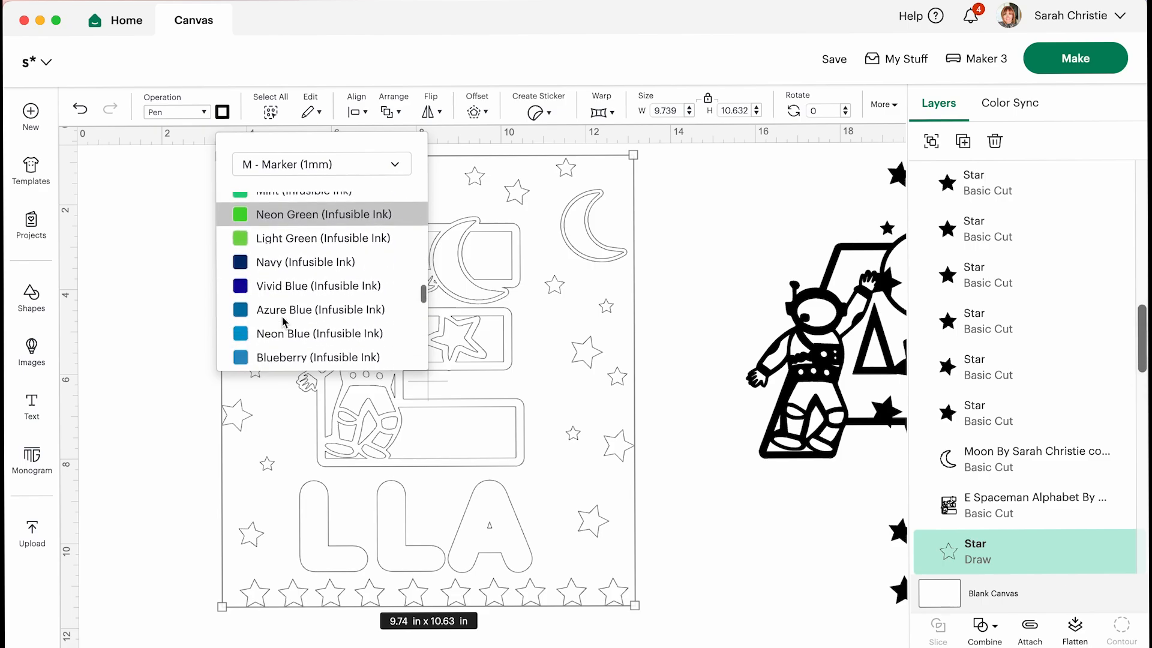
pyautogui.click(277, 264)
pyautogui.click(144, 288)
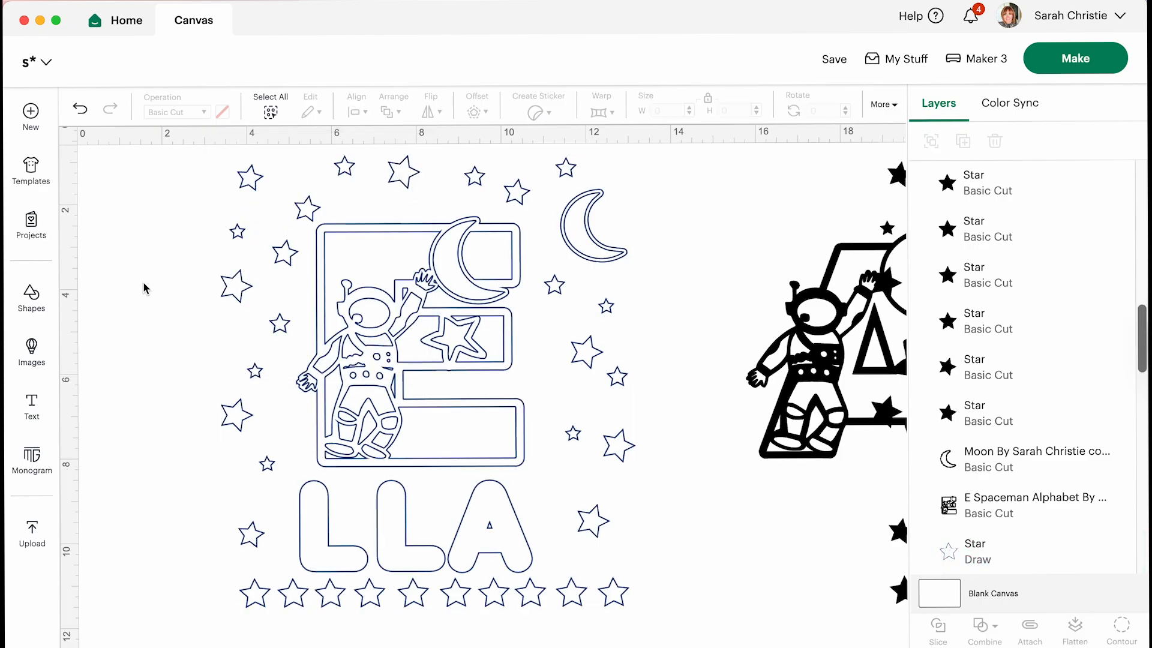
# Step: Shift the E spaceman letter slightly right and down, and weld the whole pen-drawn design together
pyautogui.moveTo(374, 333)
pyautogui.mouseDown()
pyautogui.moveTo(347, 332)
pyautogui.moveTo(386, 340)
pyautogui.mouseUp()
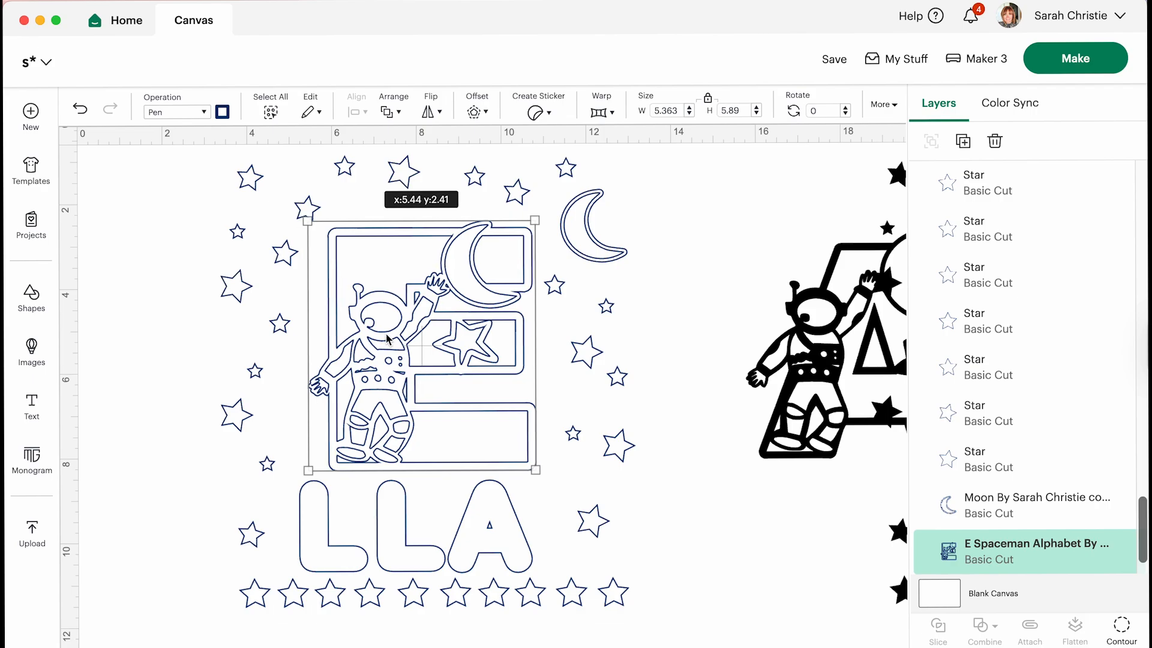
pyautogui.click(169, 176)
pyautogui.moveTo(163, 147); pyautogui.dragTo(703, 627)
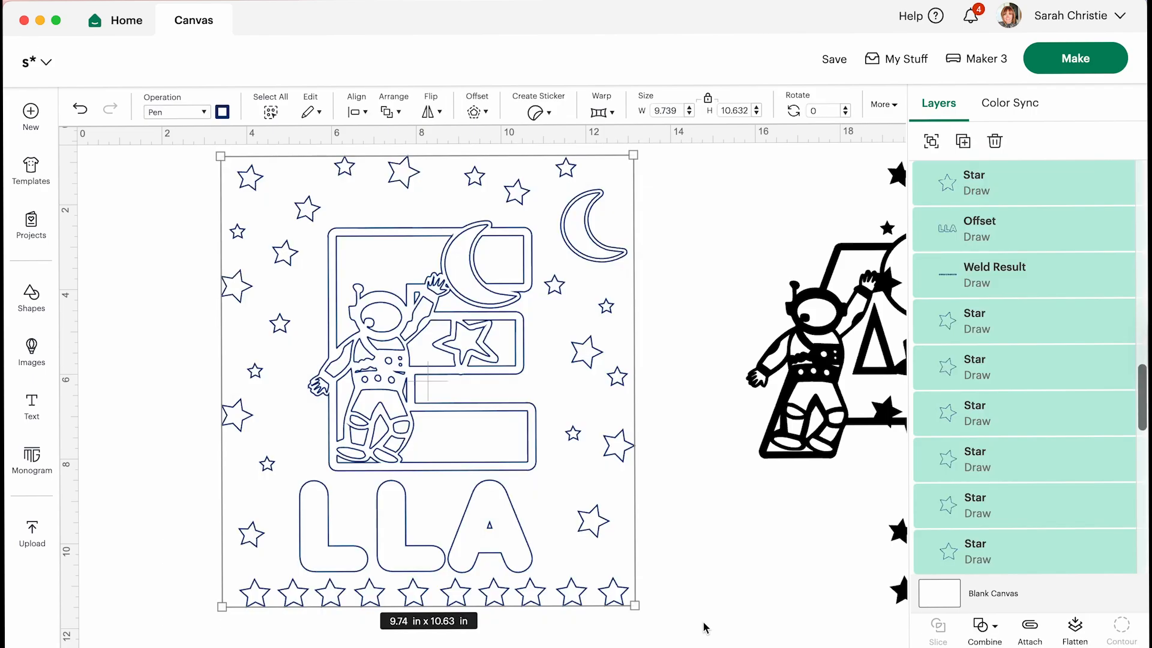
pyautogui.click(988, 628)
pyautogui.click(989, 463)
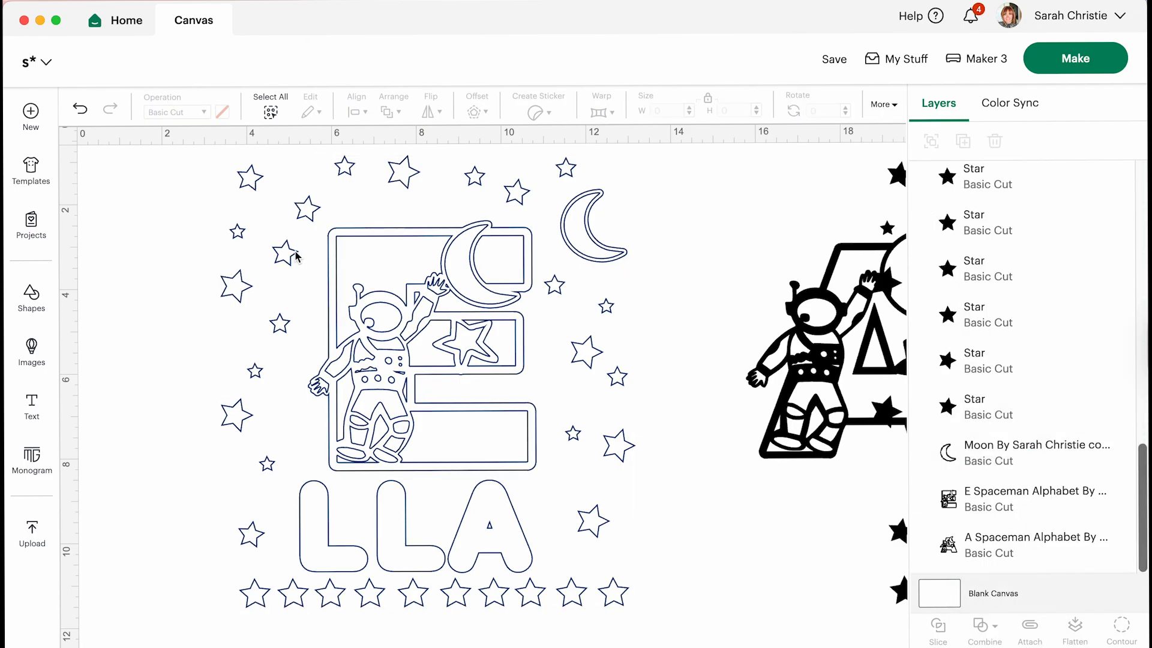
# Step: Move the welded E LLA design further left, away from the solid black copy
pyautogui.moveTo(418, 329); pyautogui.dragTo(442, 353)
pyautogui.click(112, 173)
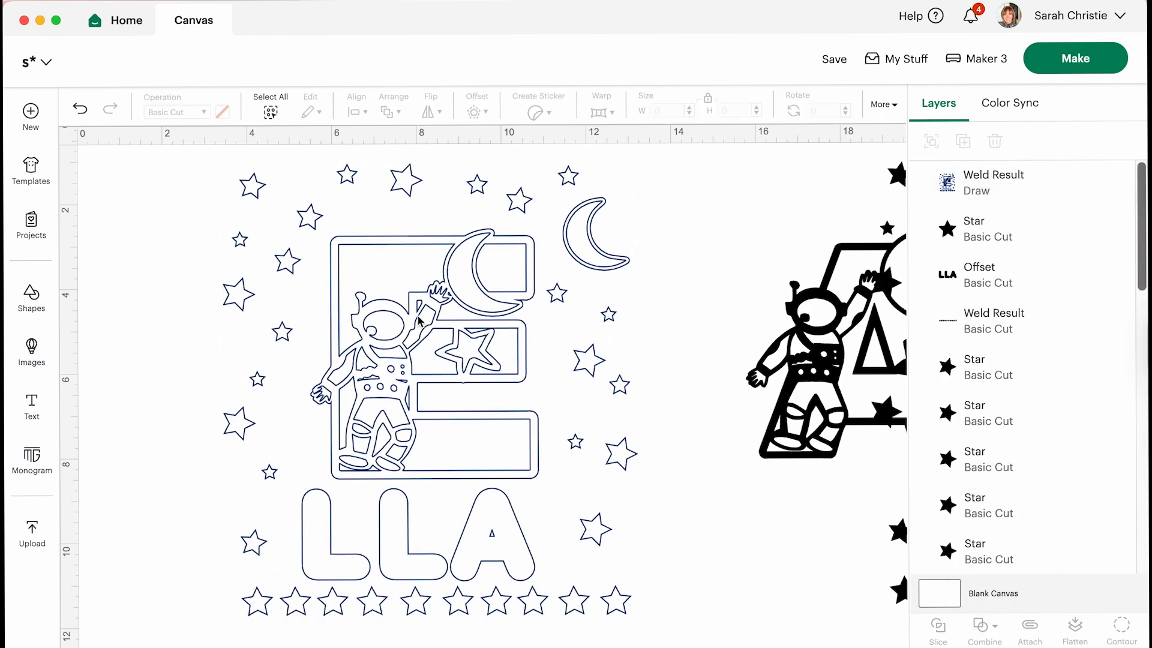
pyautogui.click(438, 327)
pyautogui.click(114, 199)
pyautogui.moveTo(191, 150); pyautogui.dragTo(693, 643)
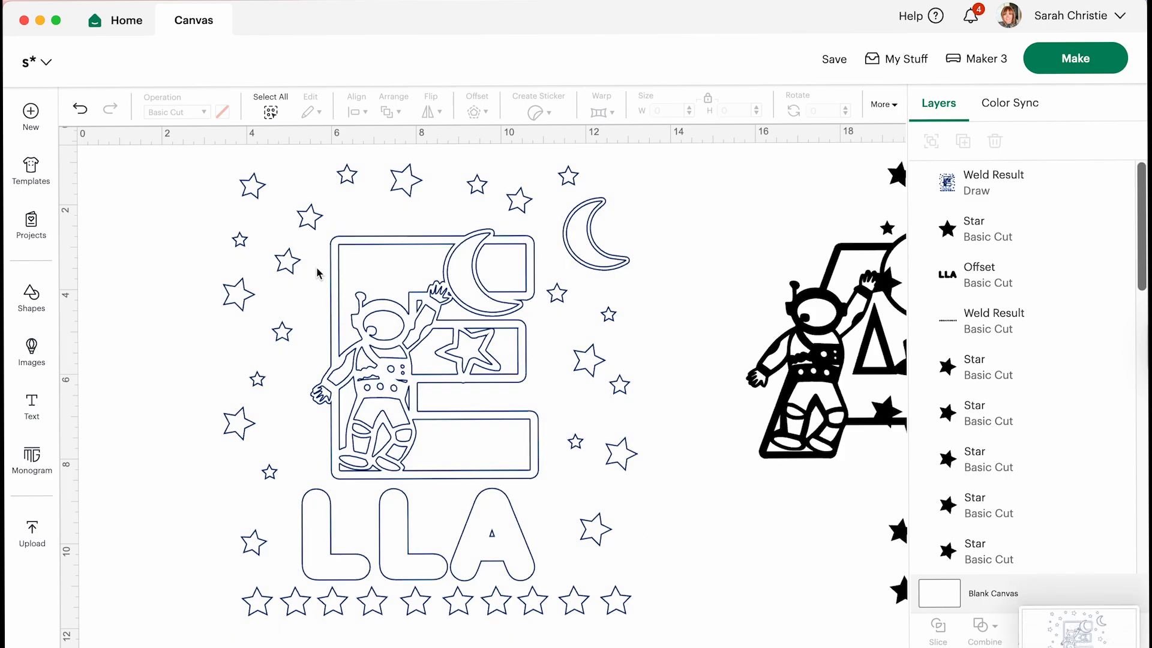
pyautogui.moveTo(321, 336); pyautogui.dragTo(174, 303)
# Step: Delete the E spaceman letter from the copied design and move the A spaceman letter into its place
pyautogui.hscroll(10, 586, 504)
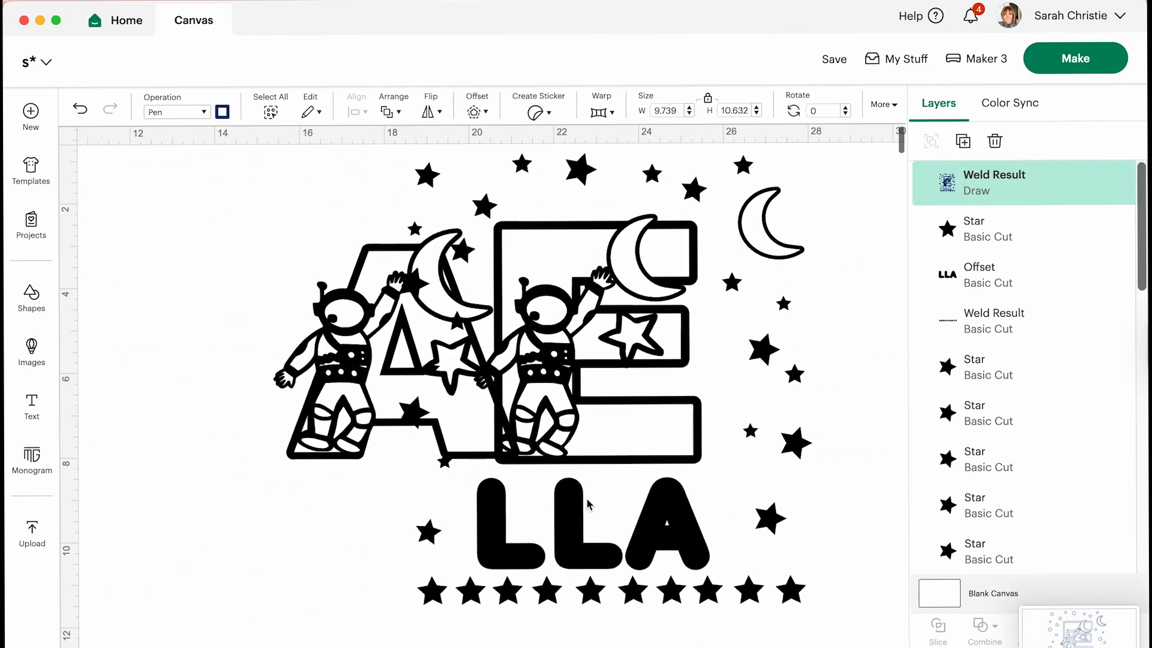
pyautogui.moveTo(455, 368); pyautogui.dragTo(1054, 303)
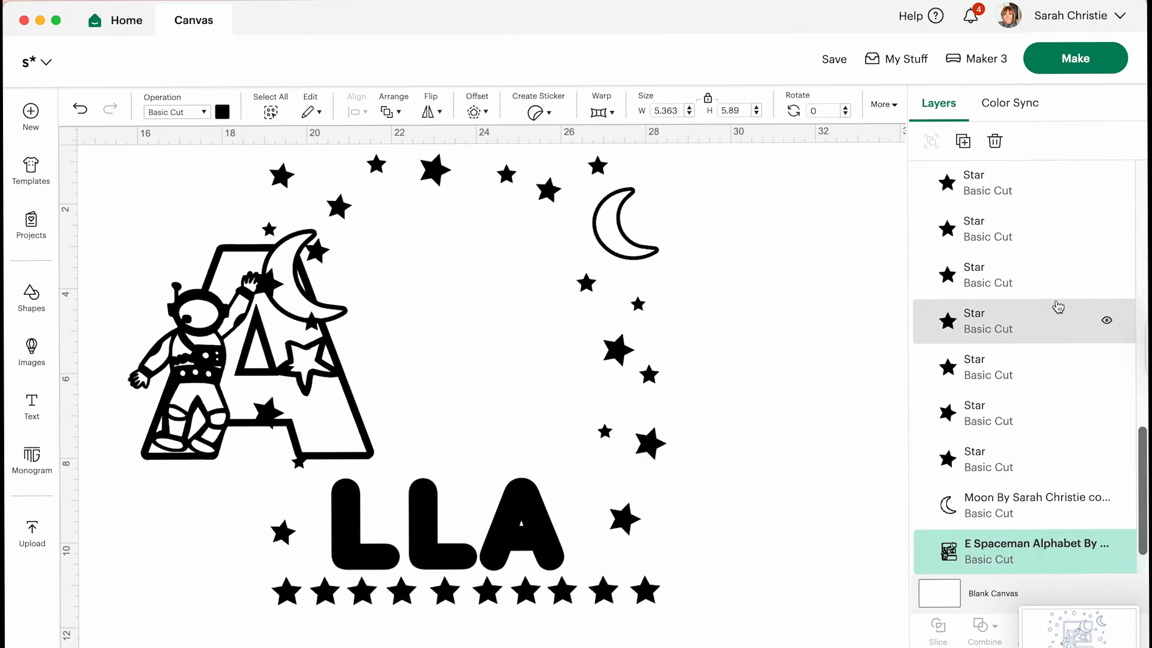
pyautogui.press('Delete')
pyautogui.moveTo(203, 321); pyautogui.dragTo(408, 297)
# Step: Delete the LLA lettering from the copied design and add a new text reading LFIE beside it
pyautogui.click(442, 483)
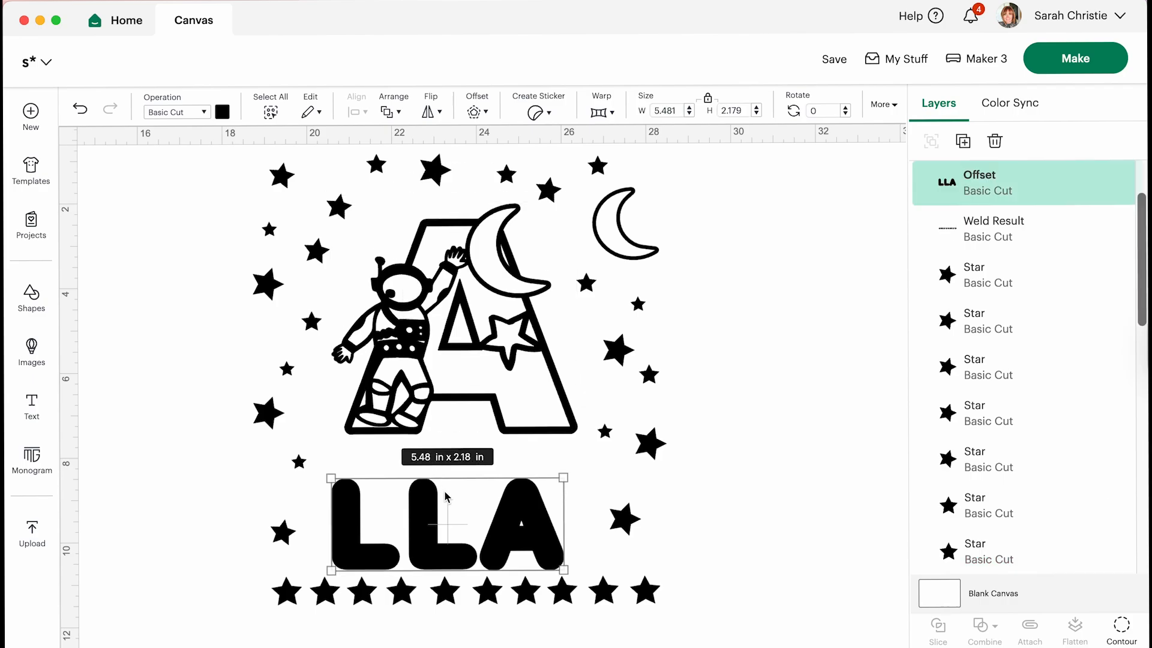
pyautogui.press('Delete')
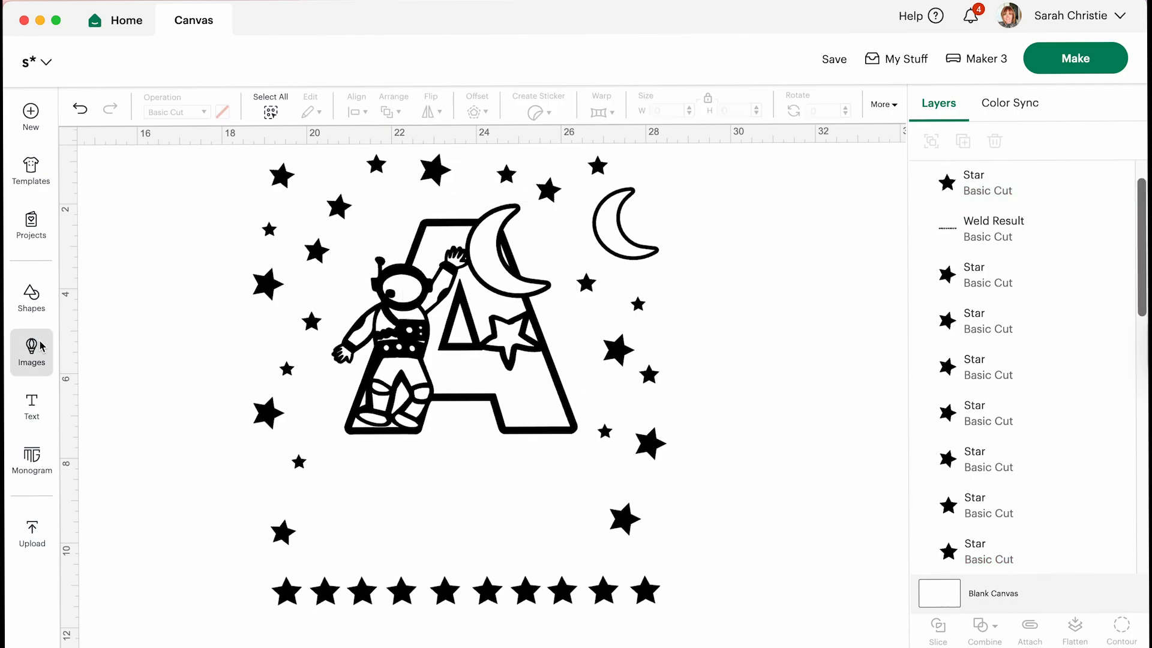
pyautogui.click(36, 403)
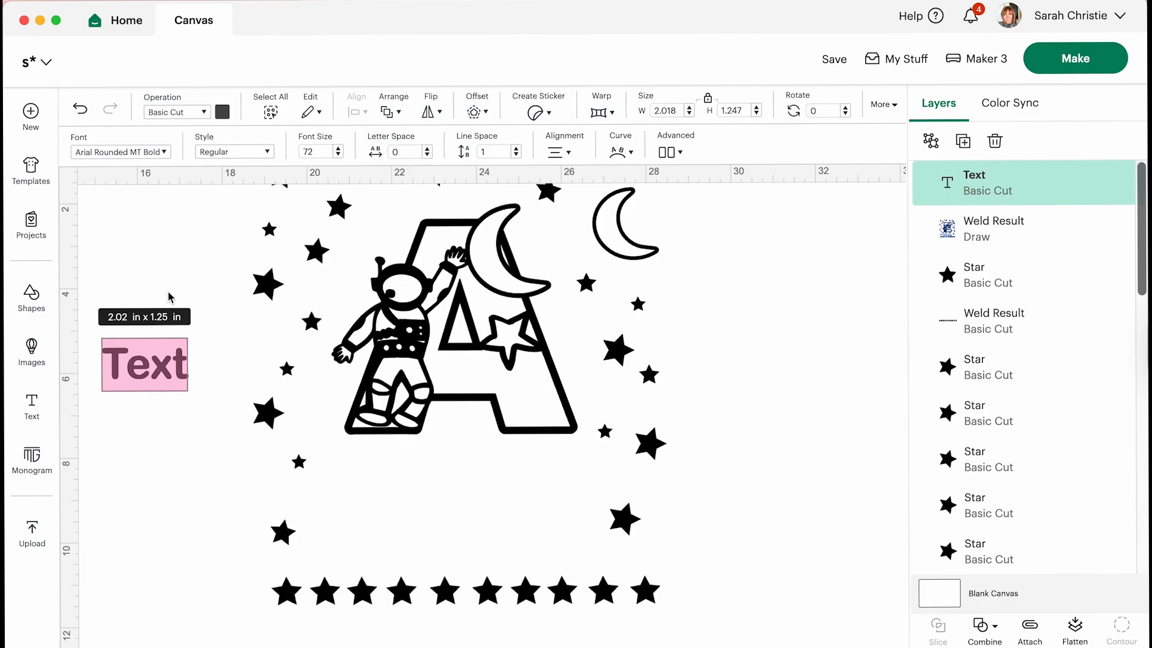
pyautogui.write('LFIE')
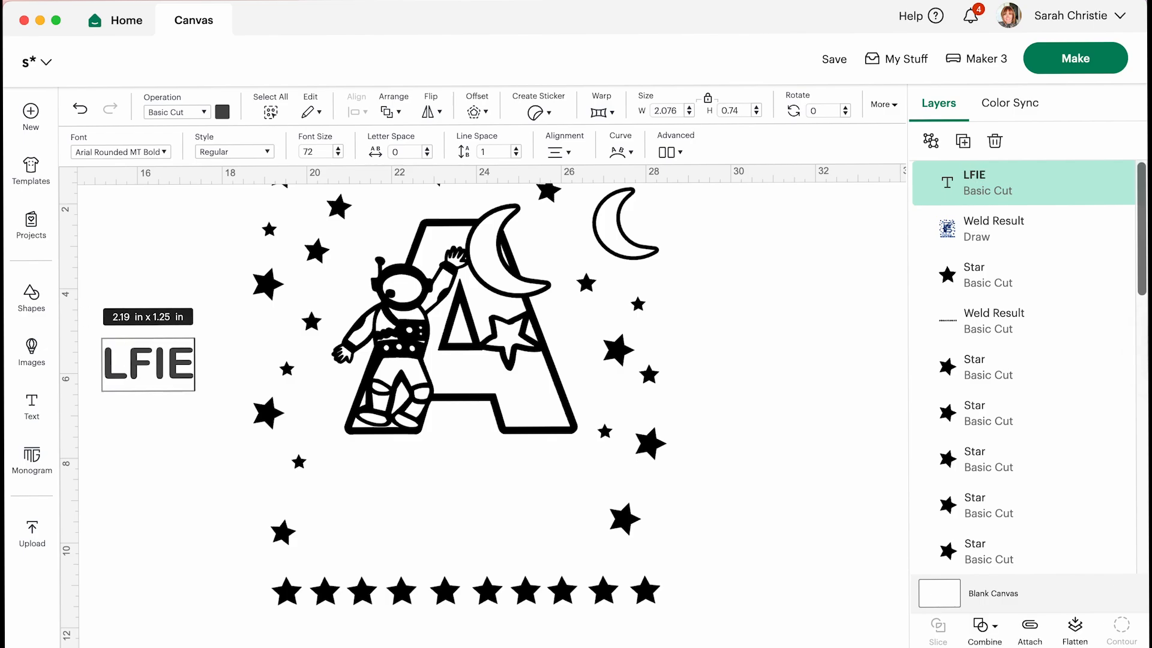
pyautogui.moveTo(128, 365); pyautogui.dragTo(366, 459)
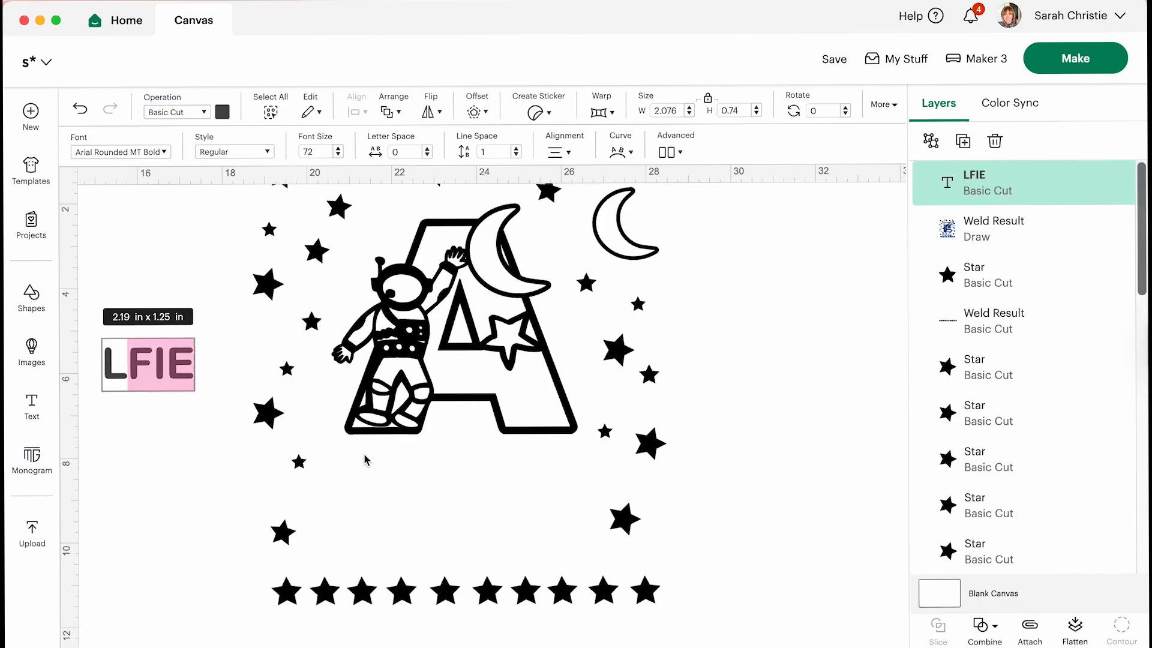
pyautogui.click(193, 502)
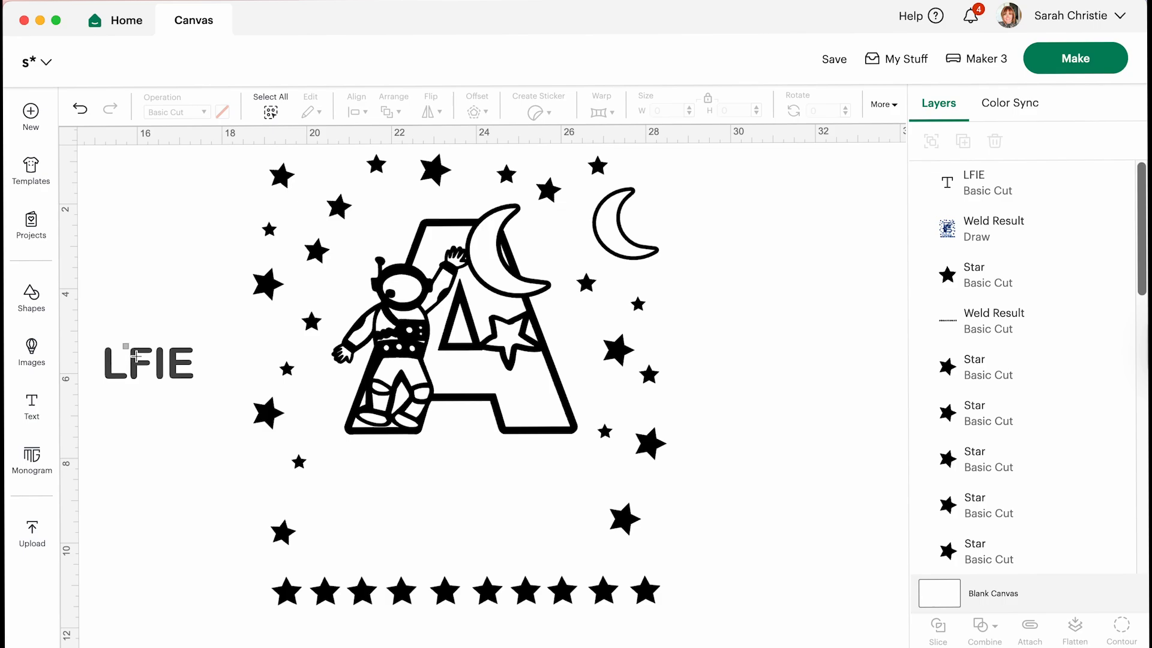
# Step: Check the LFIE text's font in the system font list
pyautogui.click(135, 357)
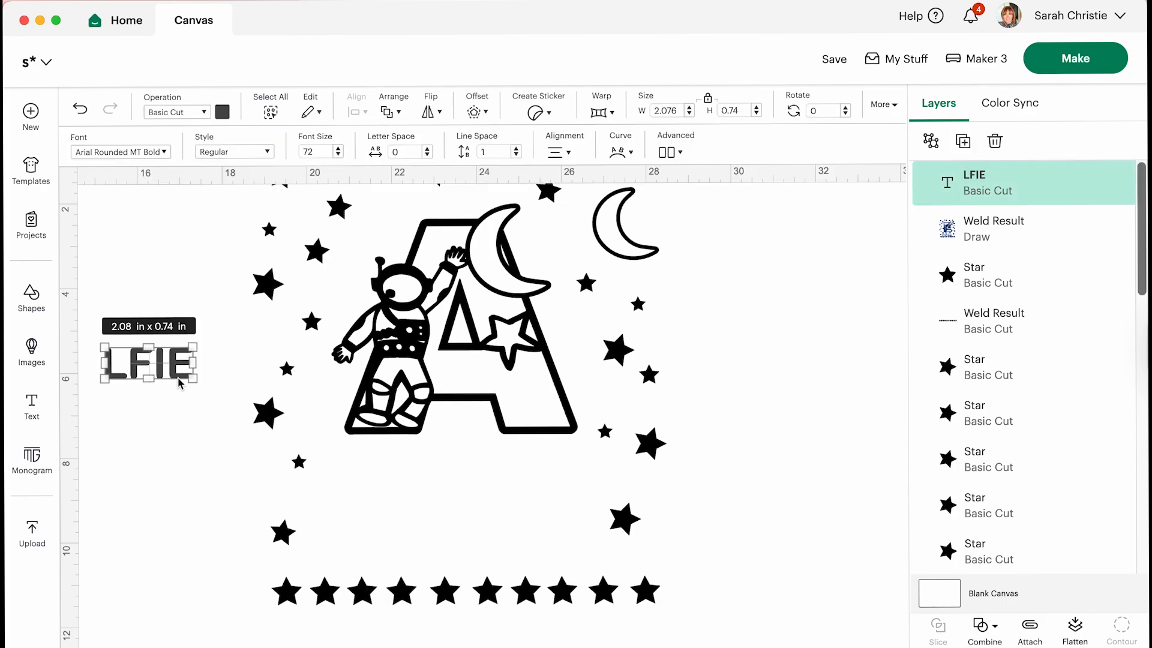
pyautogui.click(118, 153)
pyautogui.click(368, 604)
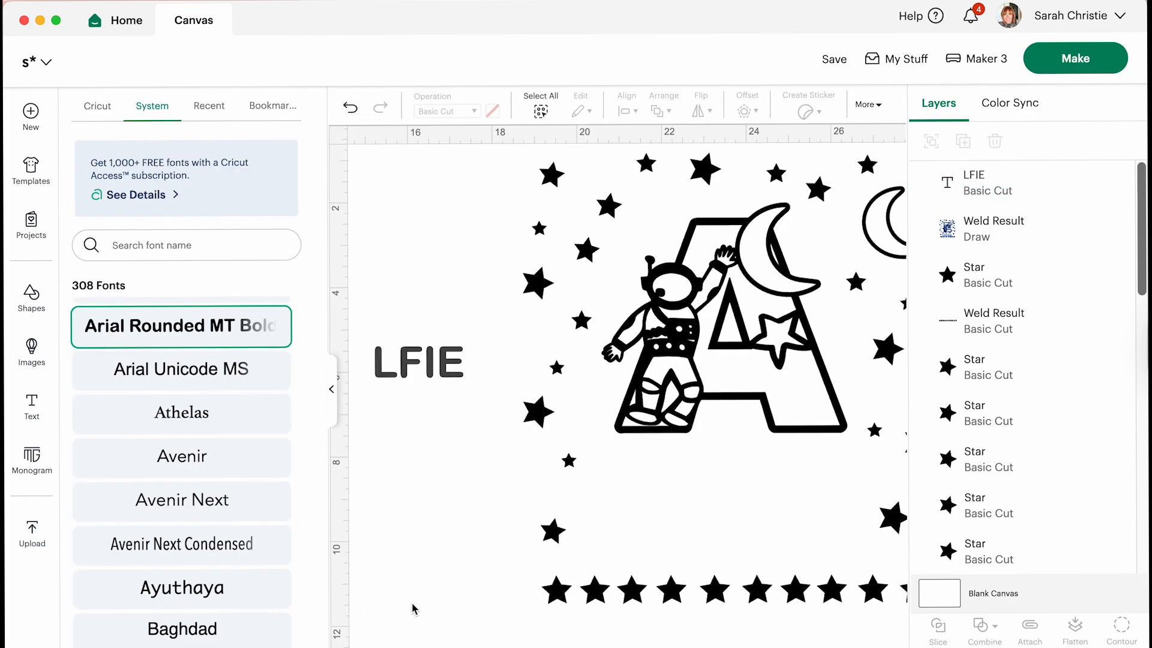
# Step: Enlarge the LFIE text to about 5.55 by 1.98 in, set its letter spacing to 0.5 and centre it under the A spaceman letter
pyautogui.moveTo(144, 364); pyautogui.dragTo(586, 556)
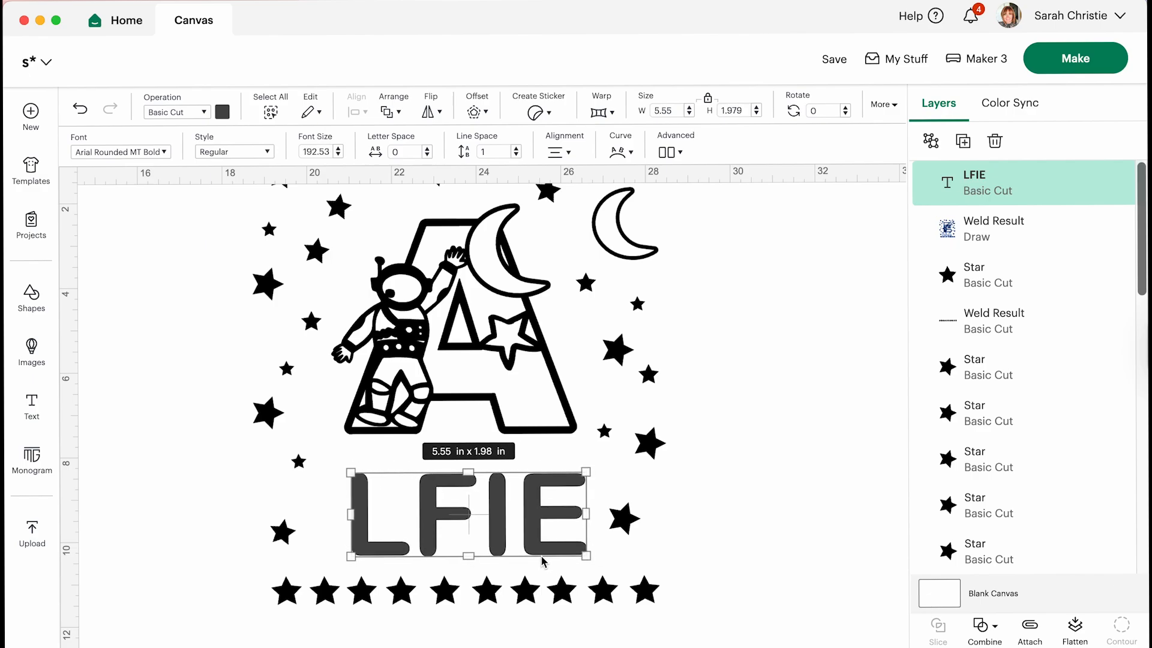
pyautogui.click(430, 157)
pyautogui.click(429, 157)
pyautogui.click(429, 157)
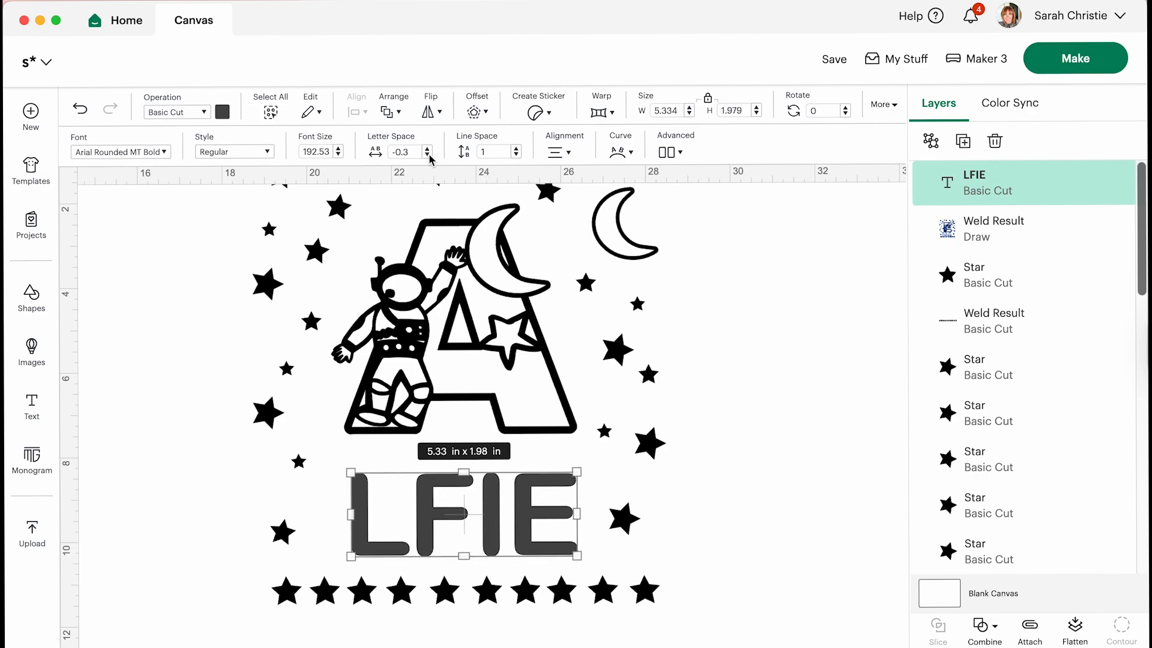
pyautogui.click(429, 149)
pyautogui.click(429, 148)
pyautogui.click(430, 149)
pyautogui.click(430, 149)
pyautogui.click(430, 149)
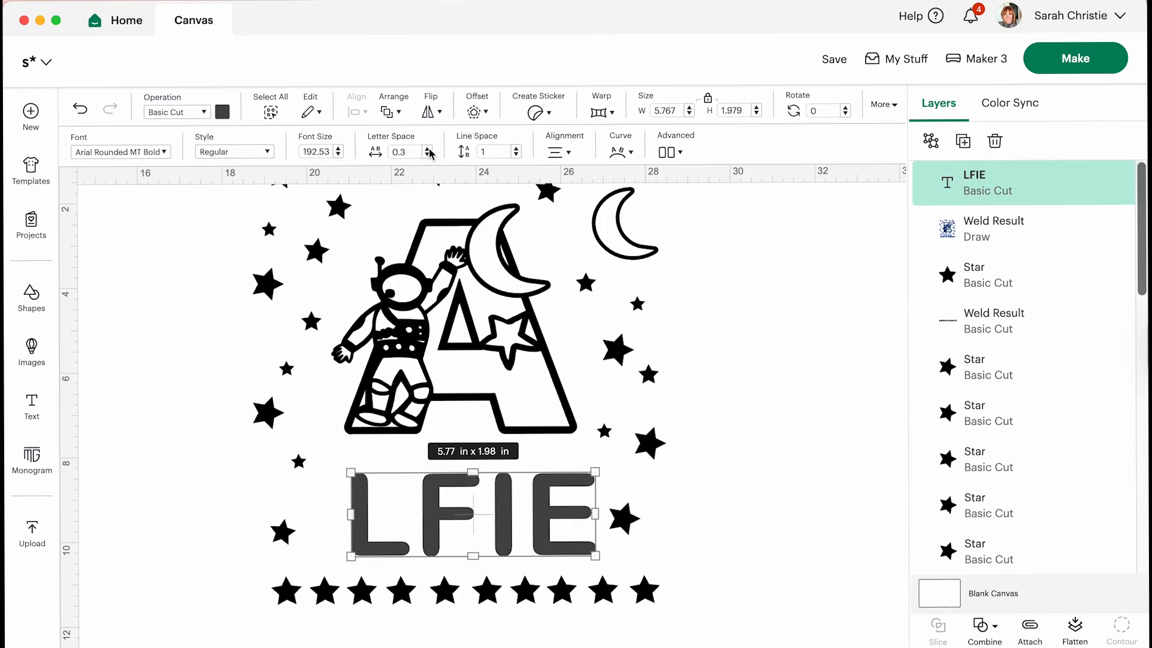
pyautogui.click(429, 149)
pyautogui.click(429, 148)
pyautogui.click(429, 149)
pyautogui.click(164, 319)
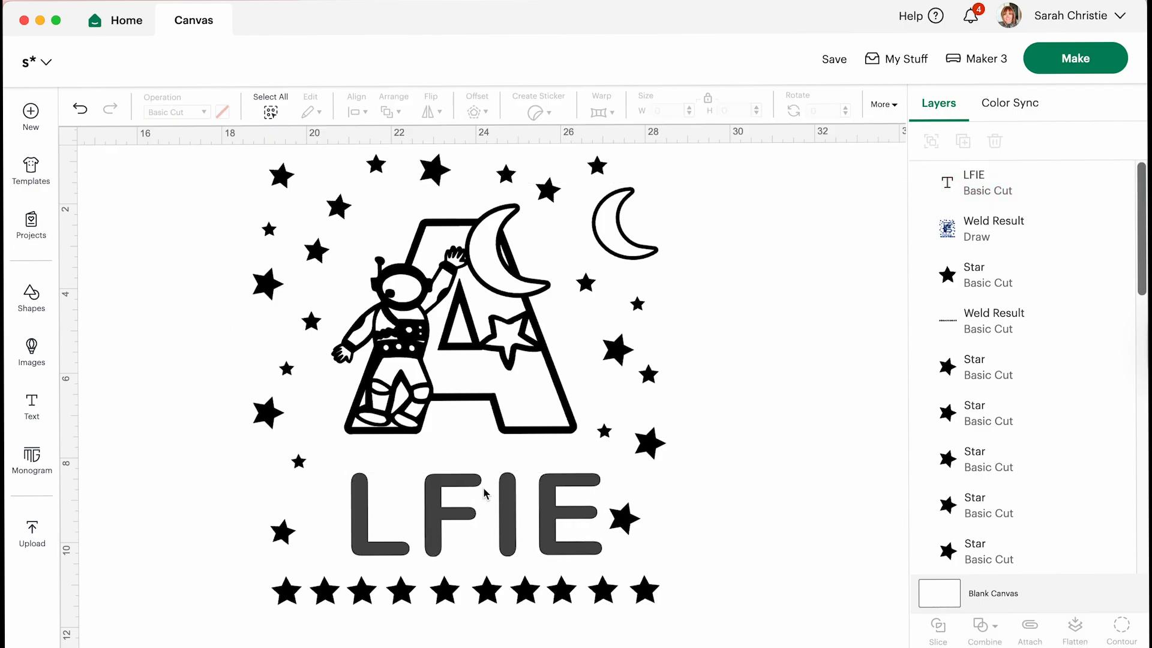
pyautogui.moveTo(483, 489); pyautogui.dragTo(466, 493)
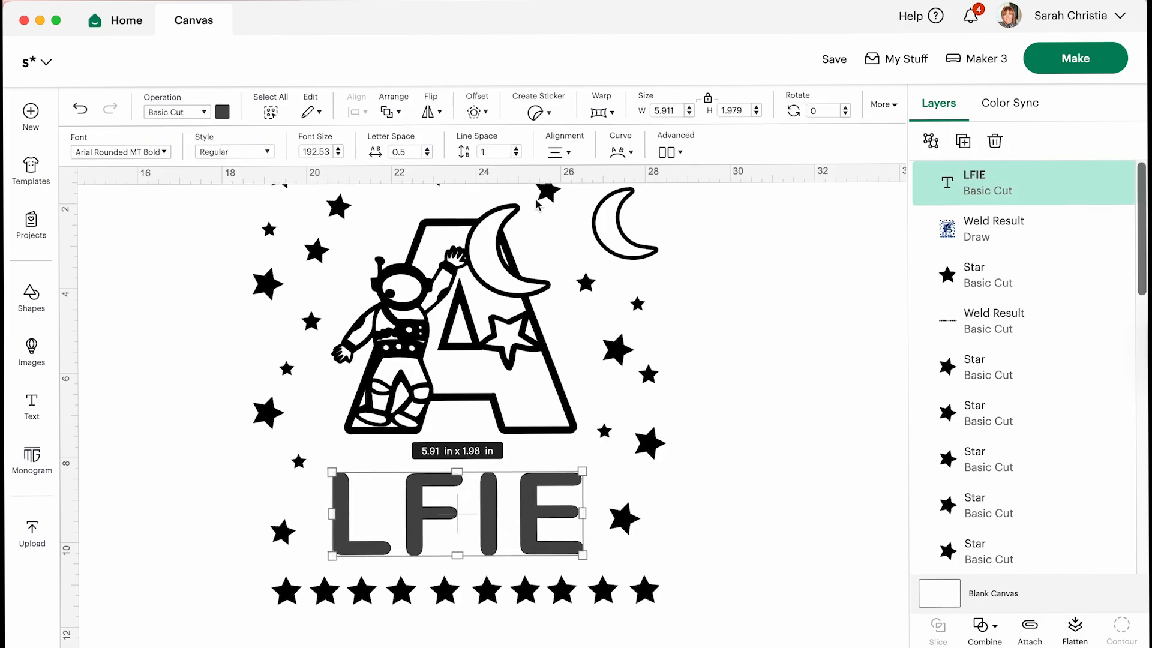
# Step: Create a 0.153 in welded offset with rounded corners around the LFIE text and move the original text away from the design
pyautogui.click(477, 112)
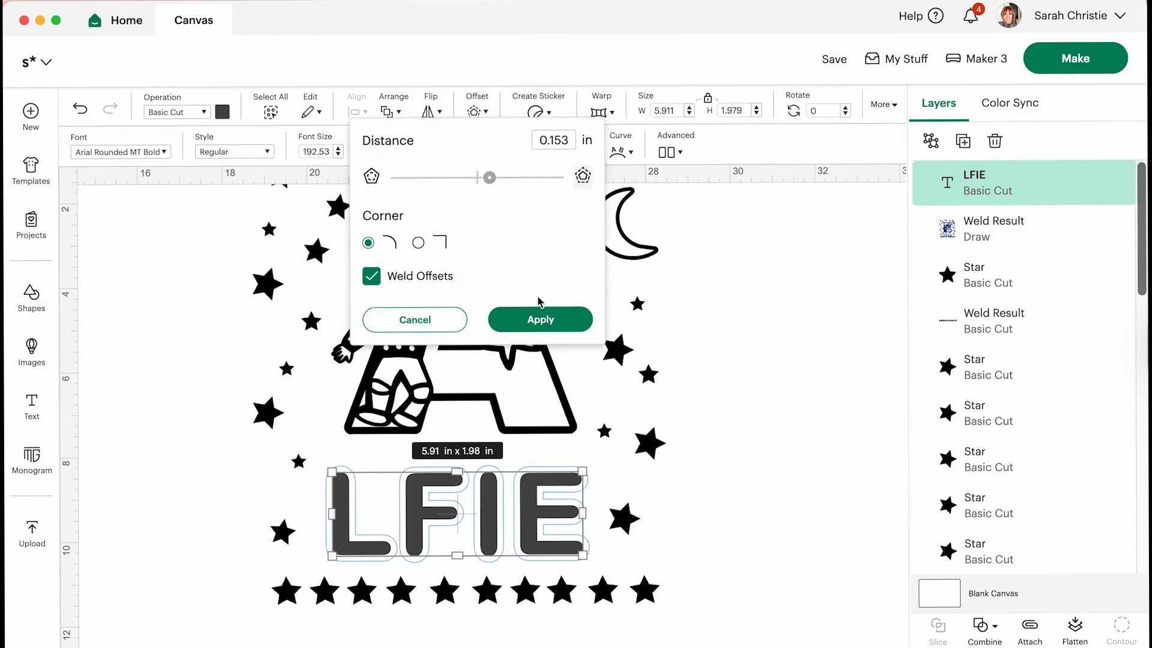
pyautogui.click(540, 318)
pyautogui.moveTo(417, 531); pyautogui.dragTo(972, 647)
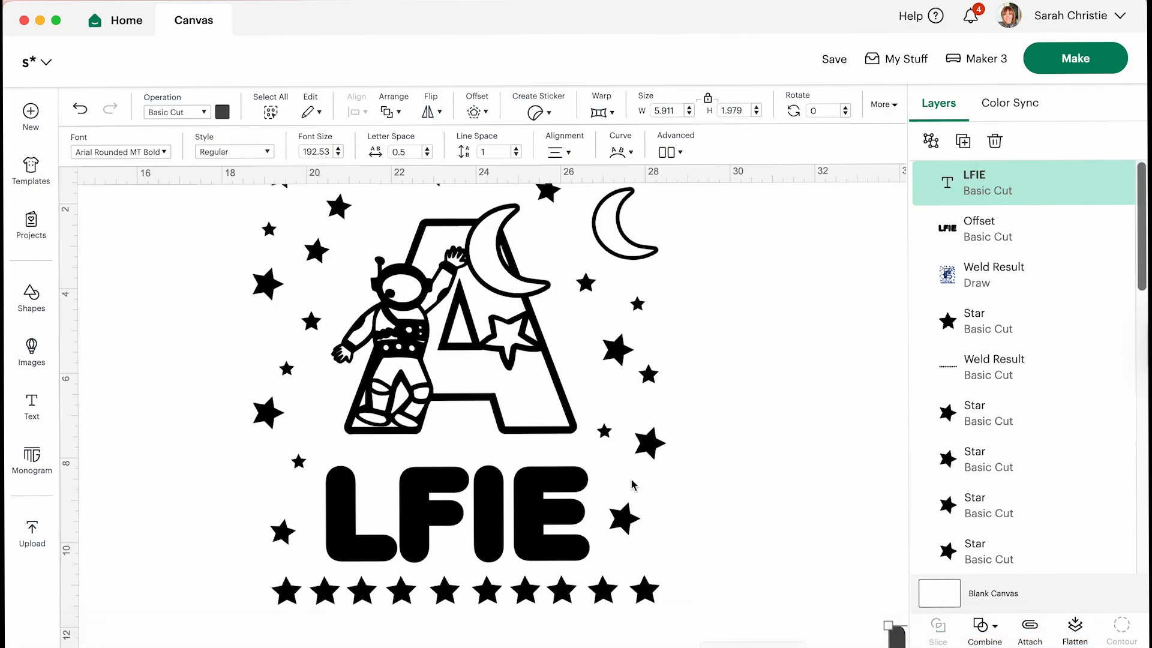
pyautogui.scroll(2, 631, 480)
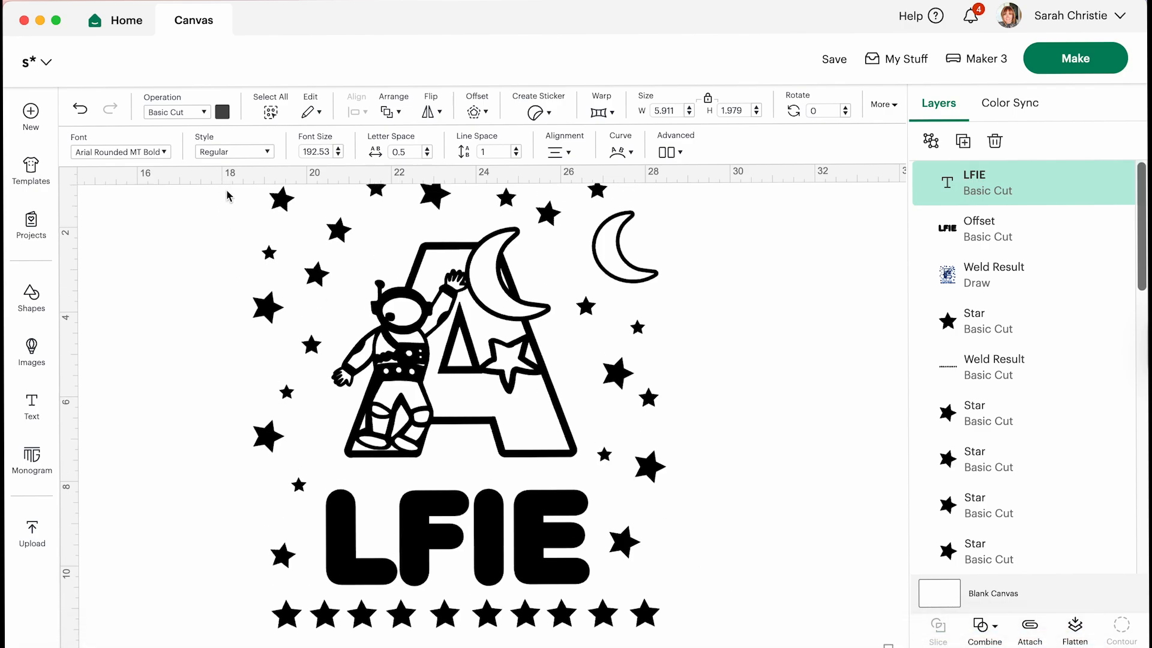
# Step: Weld the A spaceman letter, LFIE offset, moon and all surrounding stars into one shape
pyautogui.moveTo(227, 195); pyautogui.dragTo(725, 647)
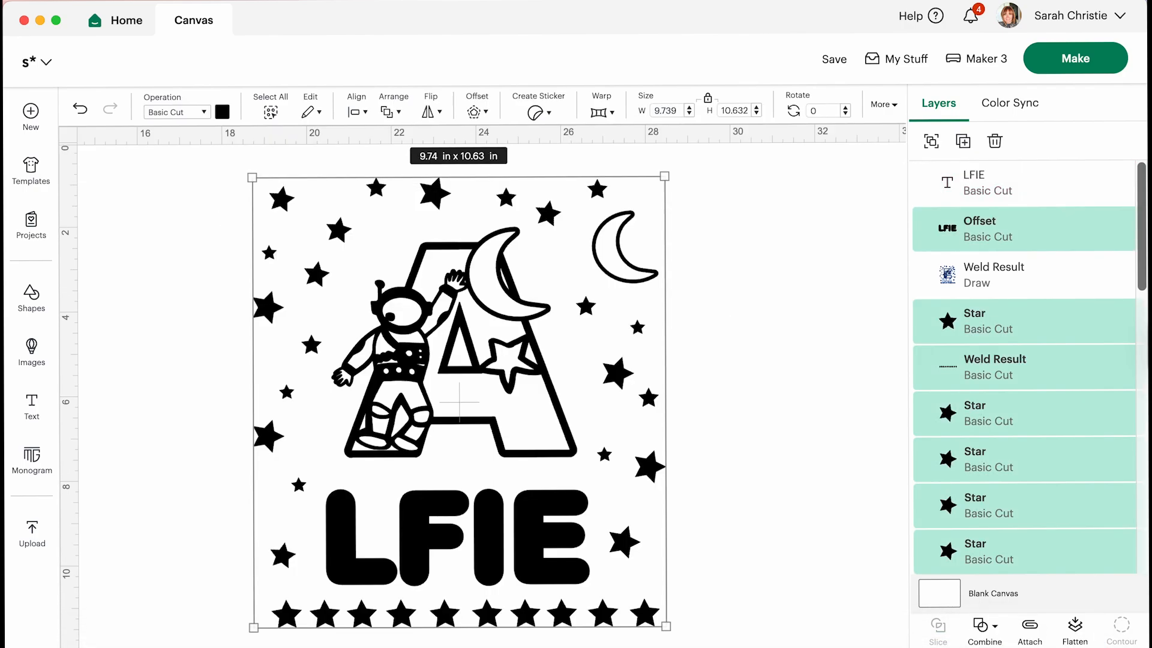
pyautogui.click(994, 627)
pyautogui.click(1000, 459)
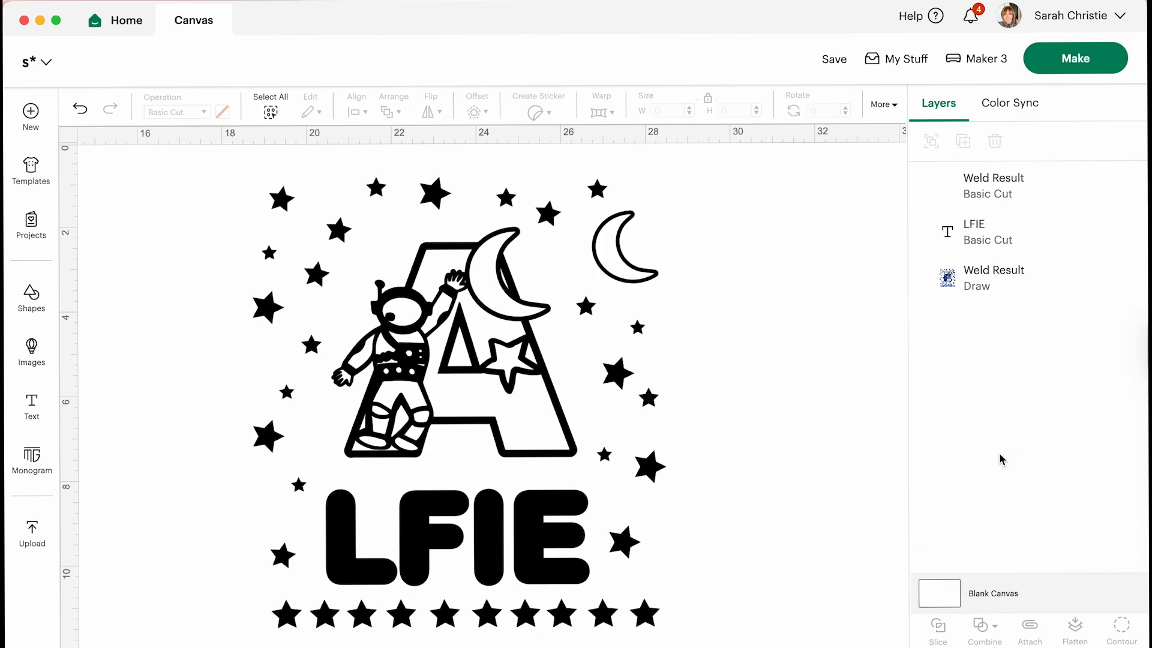
# Step: Change the welded A LFIE design to a Pen operation using a black M - Marker (1mm)
pyautogui.click(379, 313)
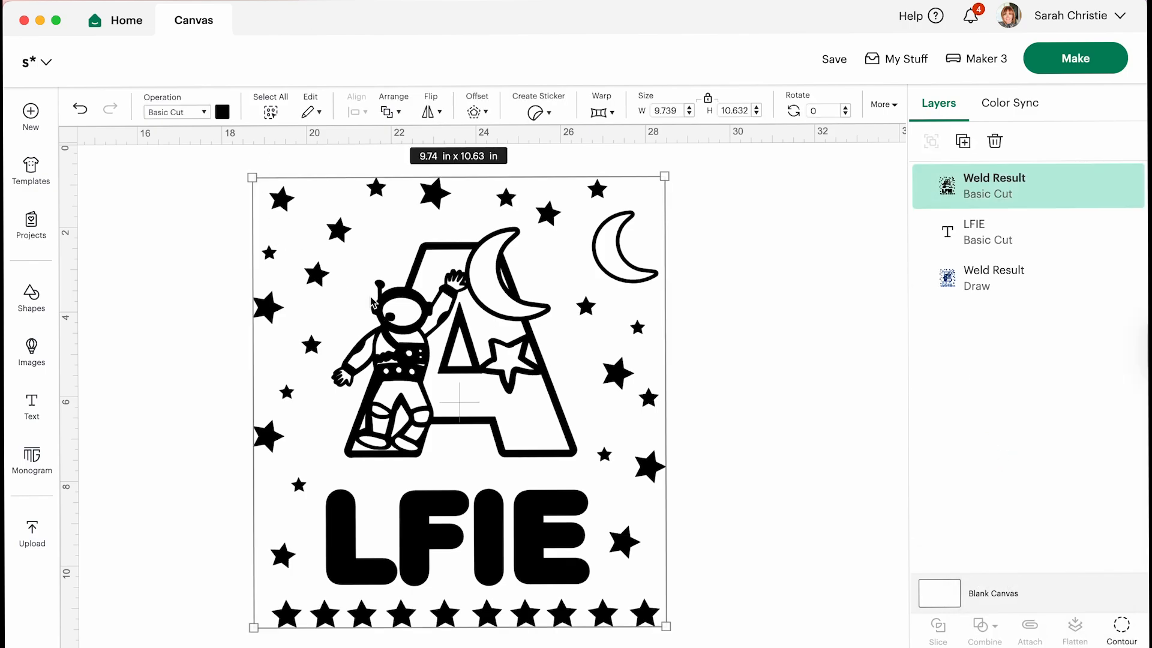
pyautogui.click(195, 114)
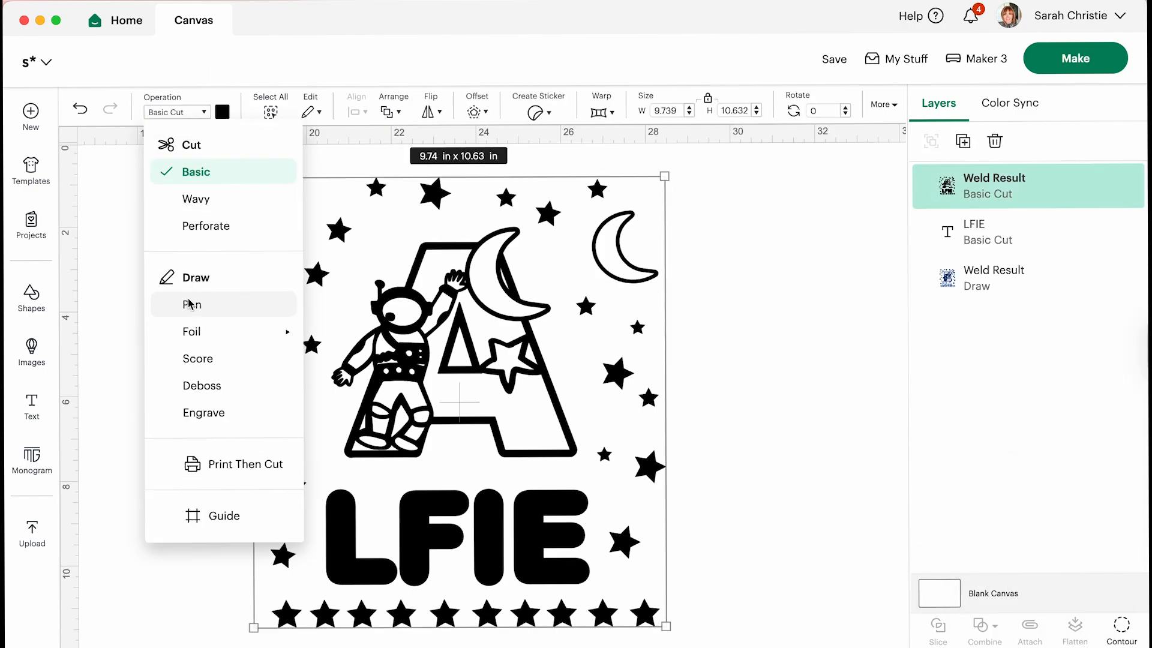
pyautogui.click(188, 305)
pyautogui.click(222, 112)
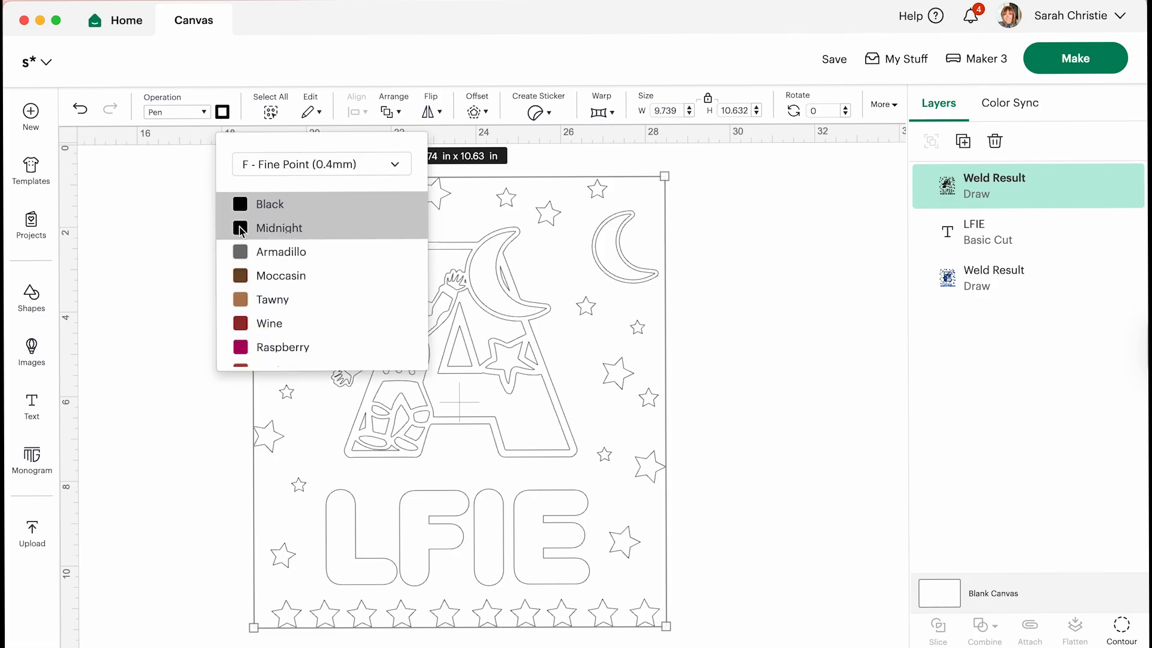
pyautogui.click(269, 171)
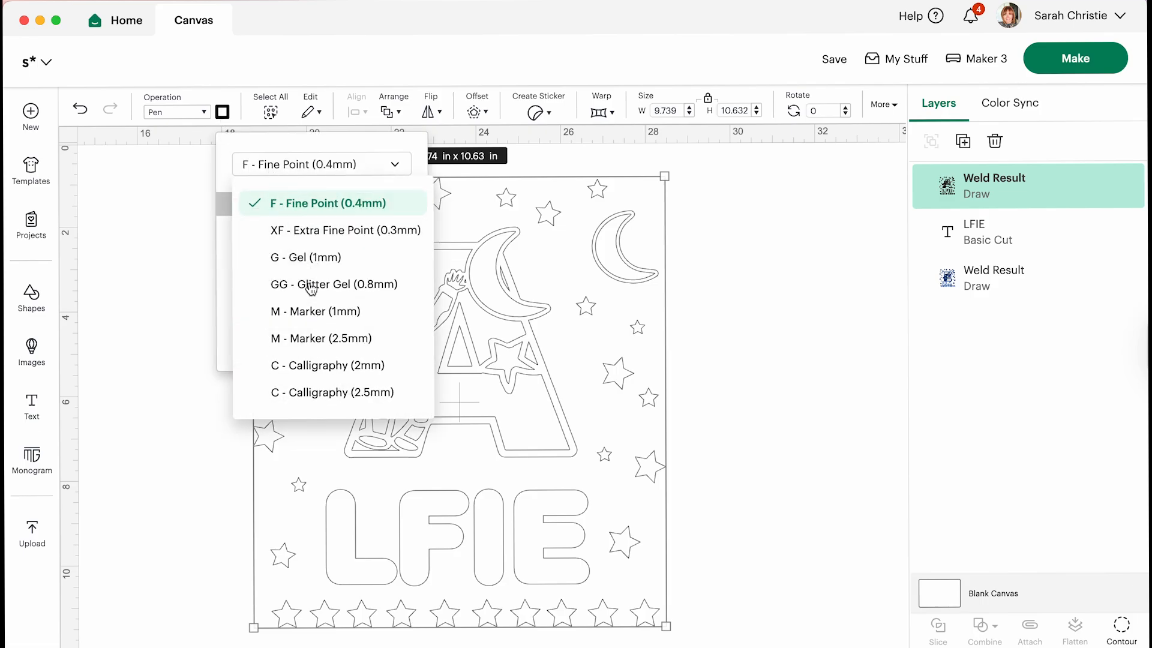
pyautogui.click(307, 315)
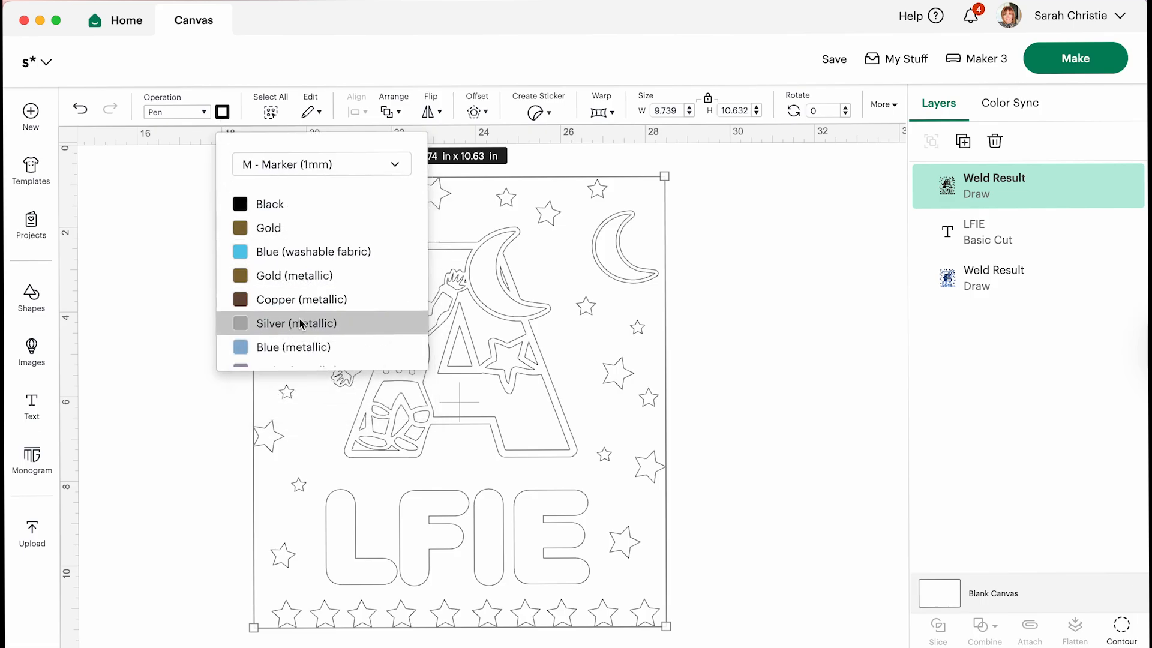
pyautogui.scroll(-10, 300, 318)
pyautogui.scroll(10, 298, 318)
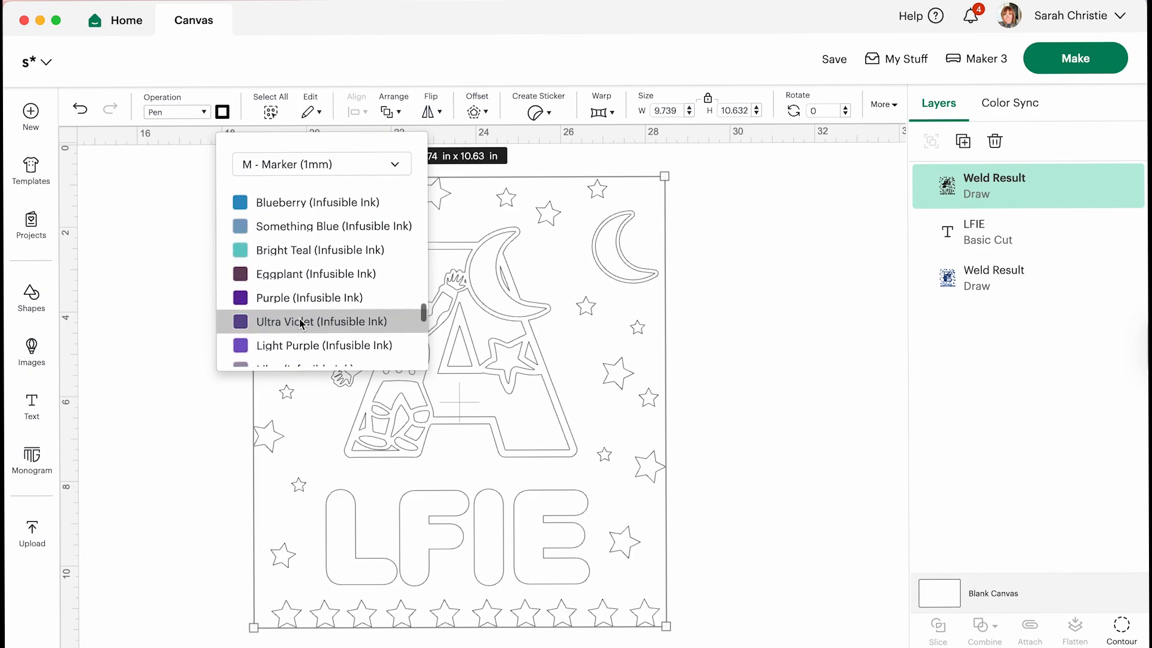
pyautogui.scroll(5, 278, 236)
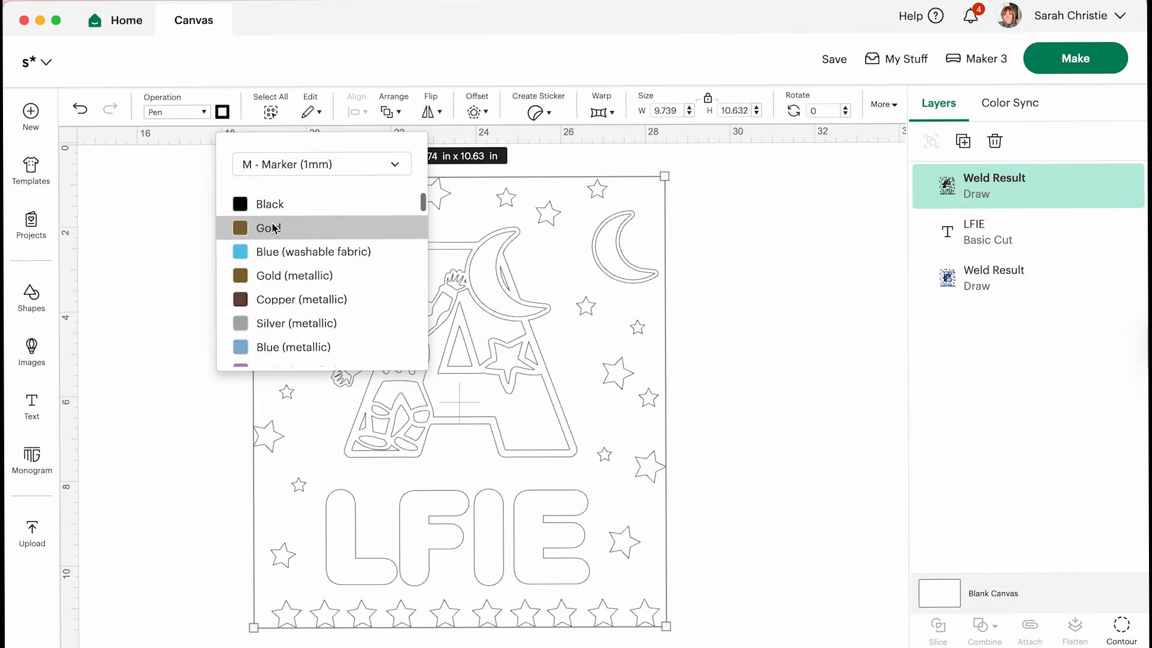
pyautogui.click(269, 201)
pyautogui.click(136, 323)
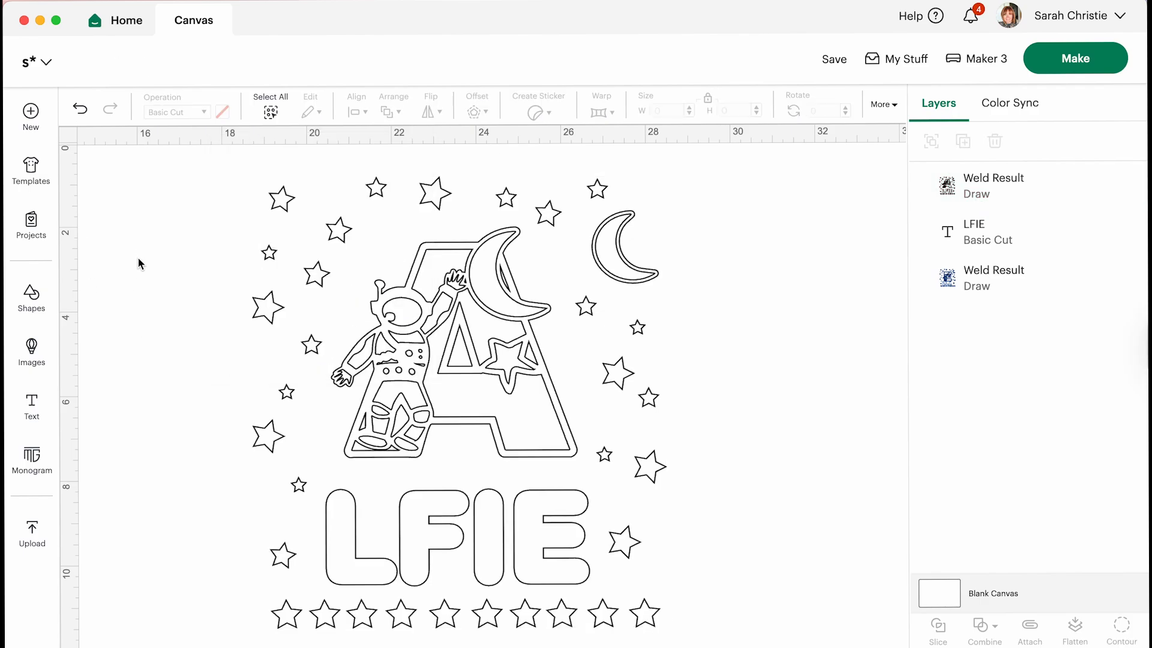
# Step: Capture a screenshot of the outlined A LFIE design with its surrounding stars
pyautogui.scroll(1, 139, 264)
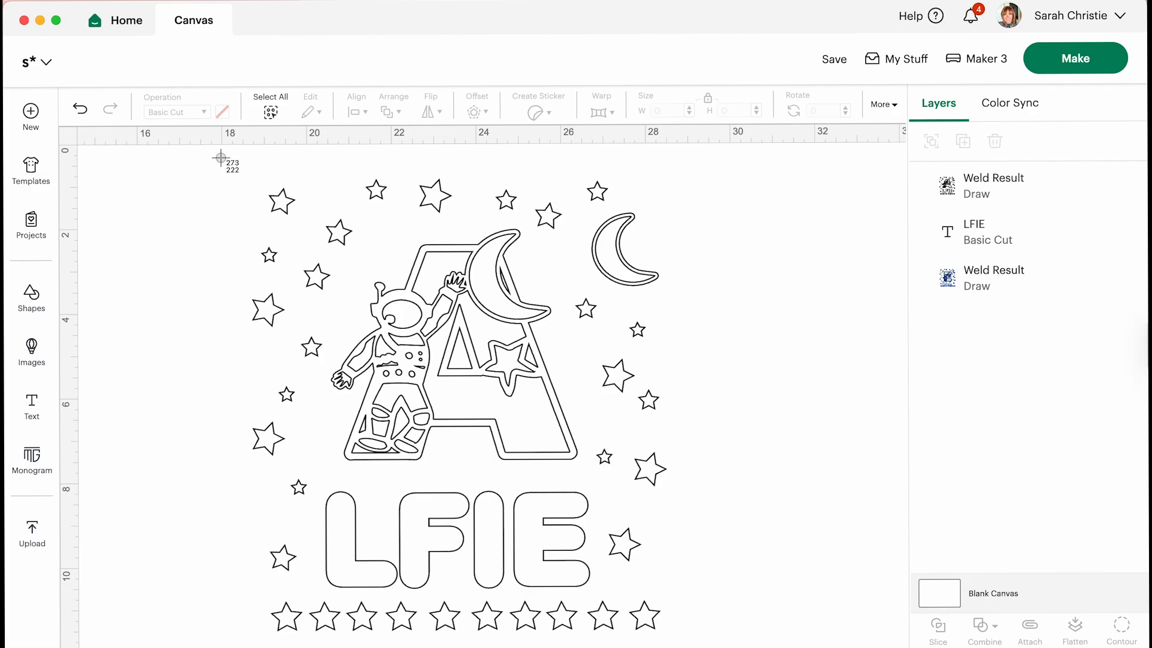
pyautogui.moveTo(222, 157); pyautogui.dragTo(715, 645)
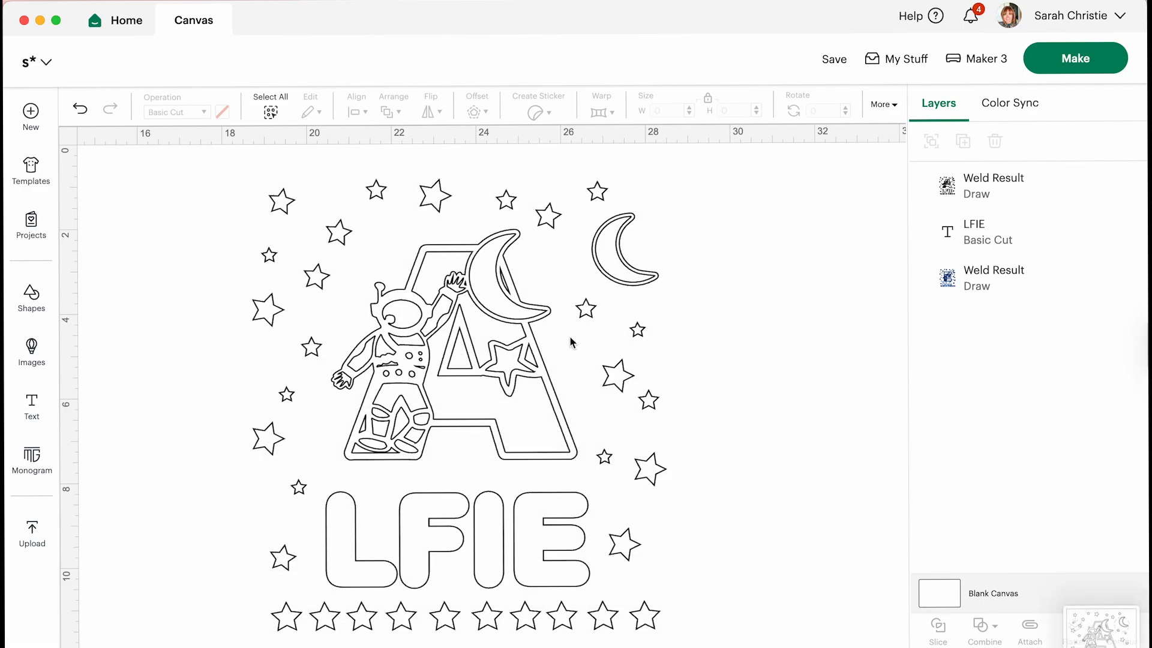
pyautogui.scroll(-2, 484, 360)
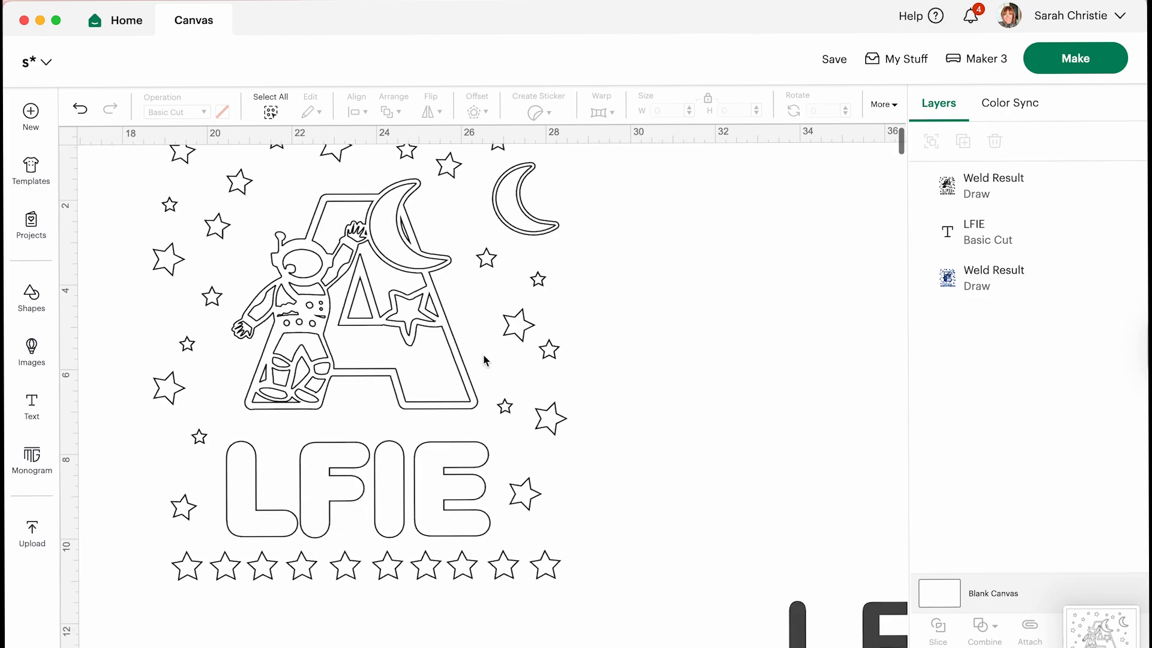
pyautogui.scroll(2, 484, 360)
pyautogui.hscroll(-1, 485, 358)
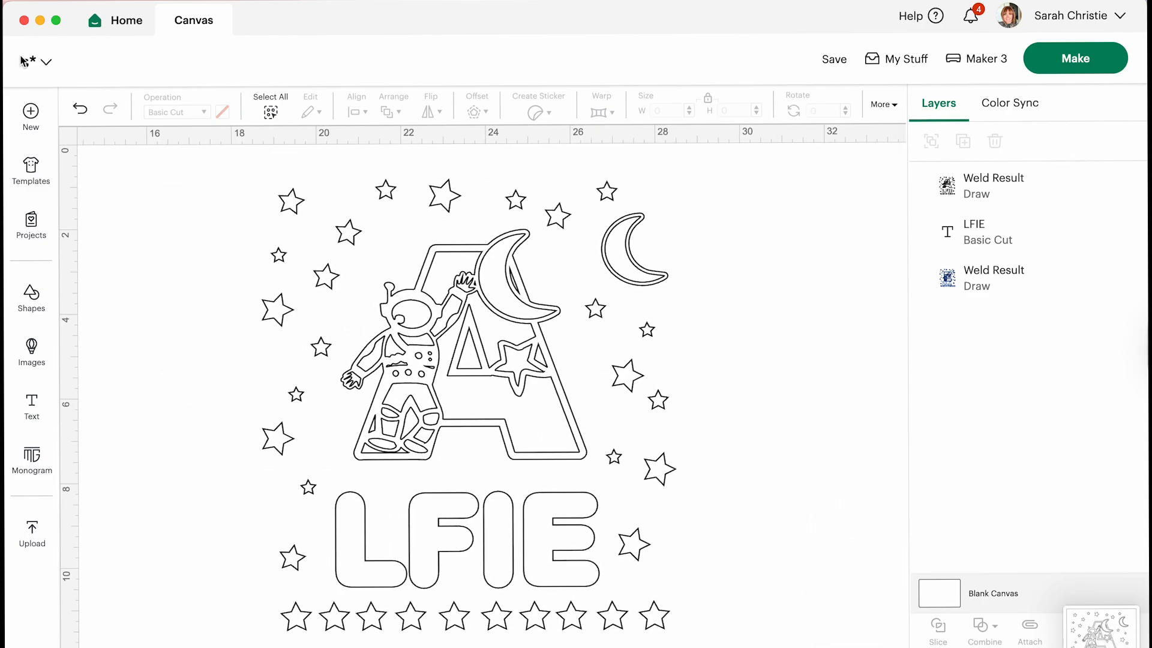
# Step: Undo the A LFIE design's pen, weld, offset, text move and latest letter spacing changes, and select the LFIE text
pyautogui.click(80, 109)
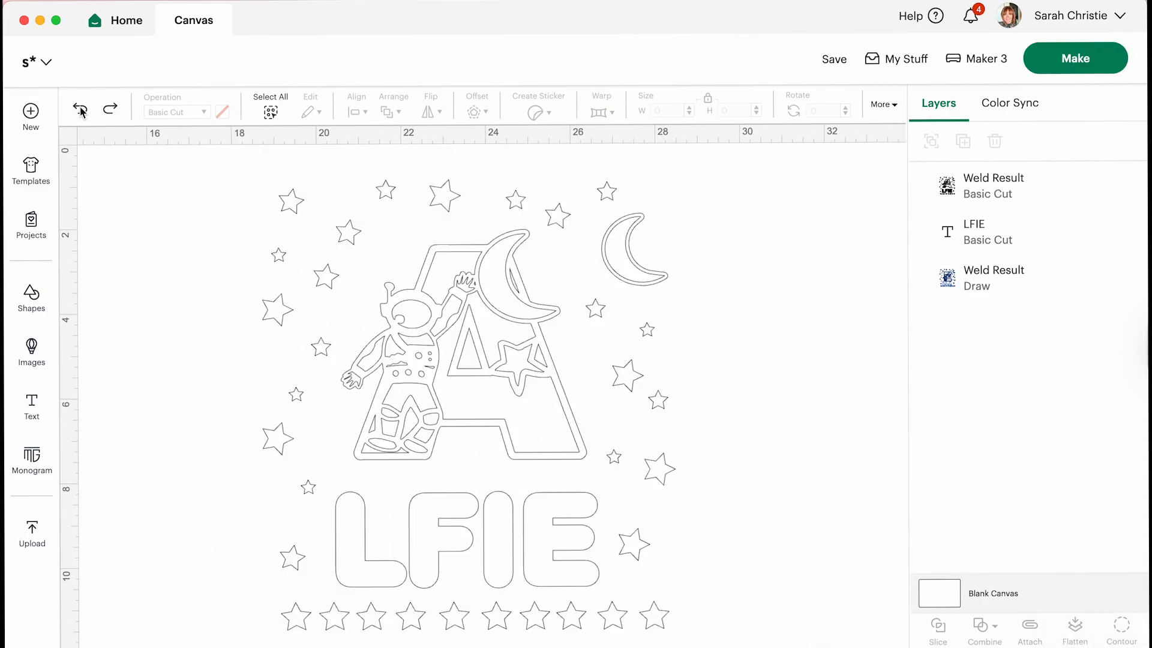
pyautogui.click(81, 109)
pyautogui.click(81, 109)
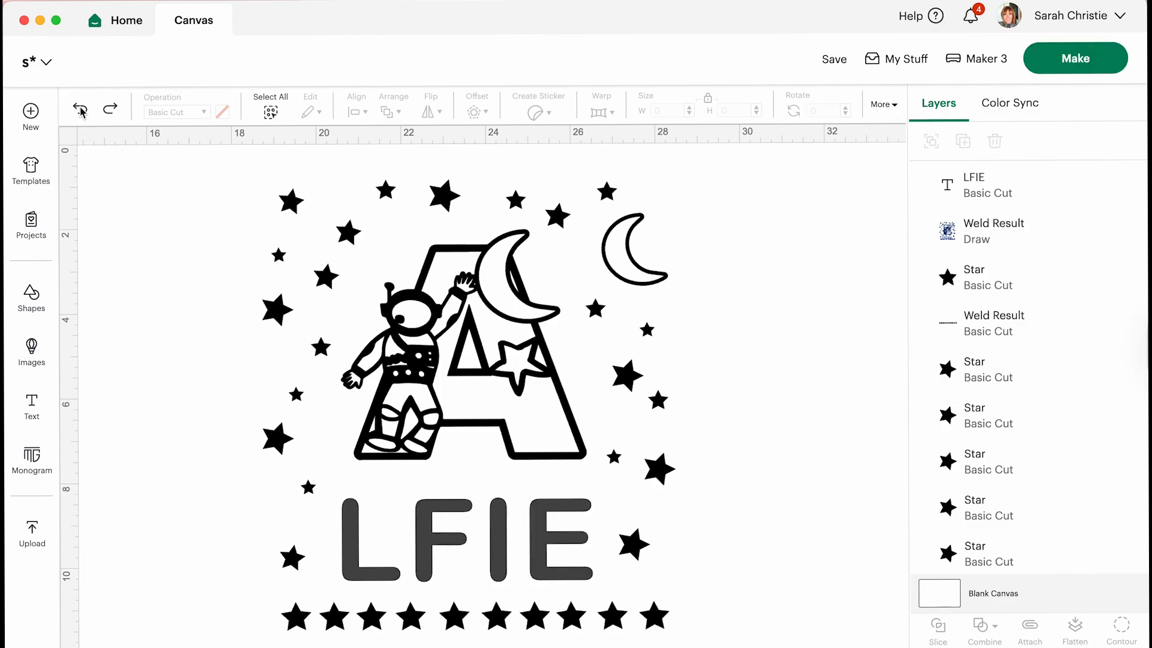
pyautogui.click(80, 109)
pyautogui.click(80, 109)
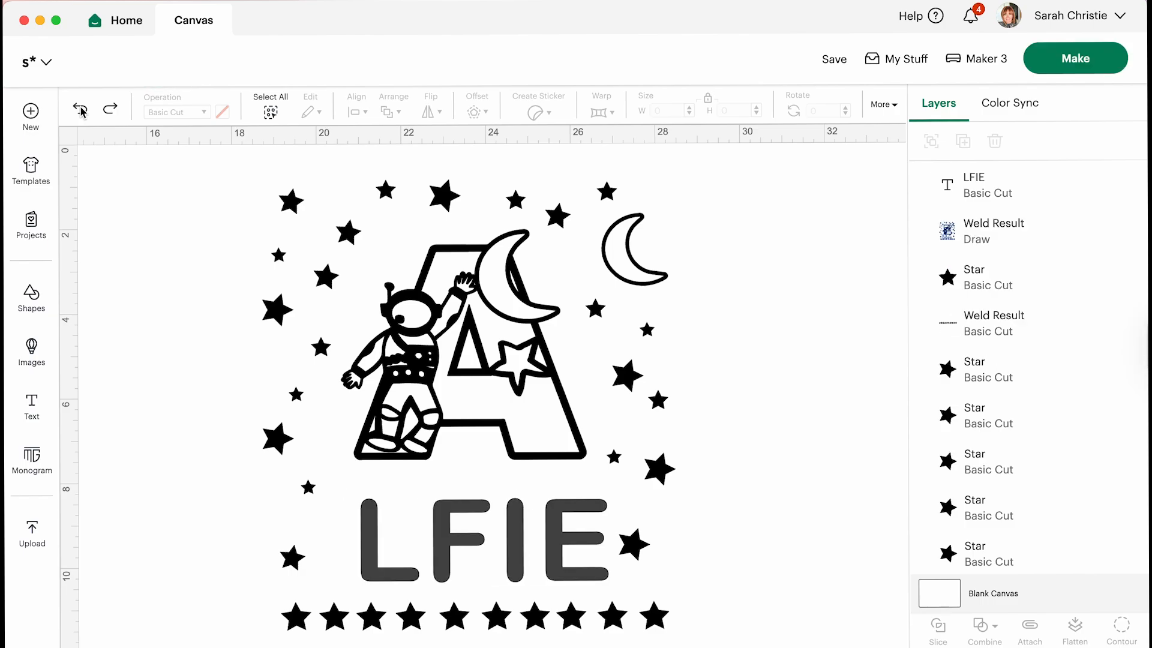
pyautogui.click(80, 109)
pyautogui.click(432, 519)
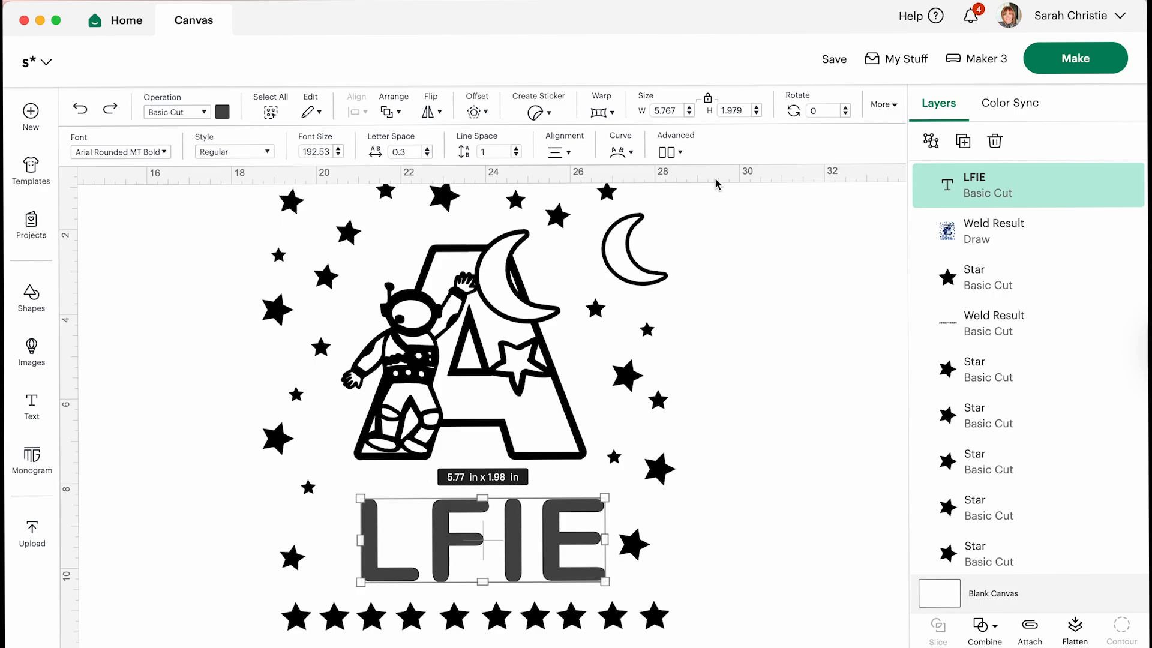
# Step: Save the project as a copy titled Colouring Space
pyautogui.click(834, 59)
pyautogui.click(850, 124)
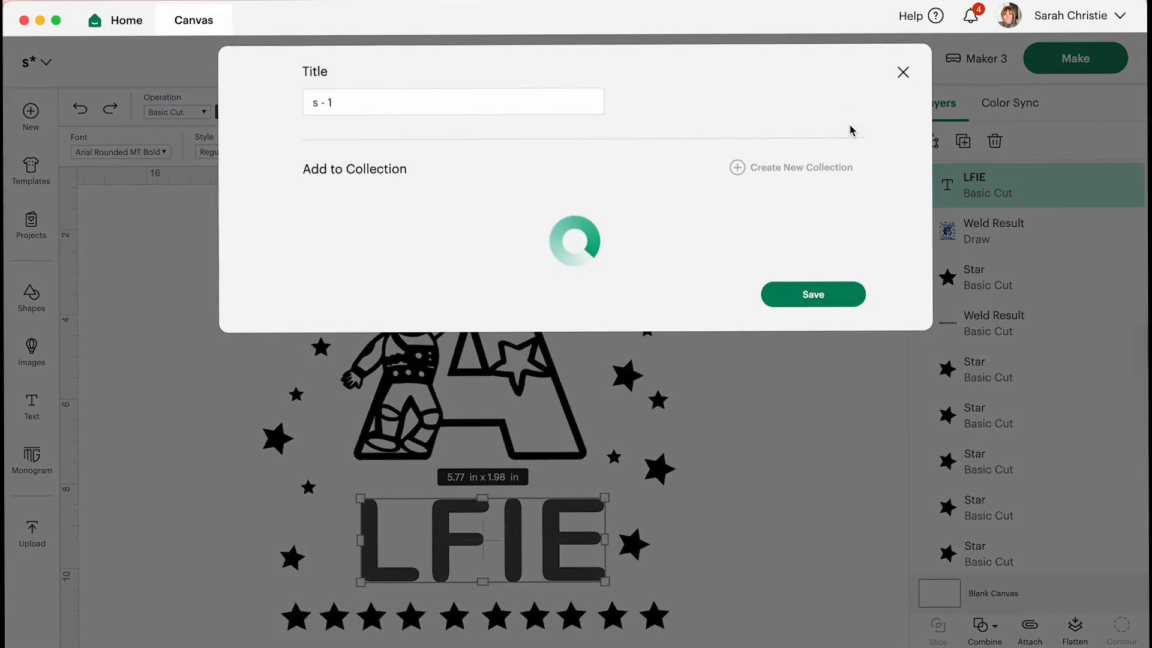
pyautogui.write('Colouring Space')
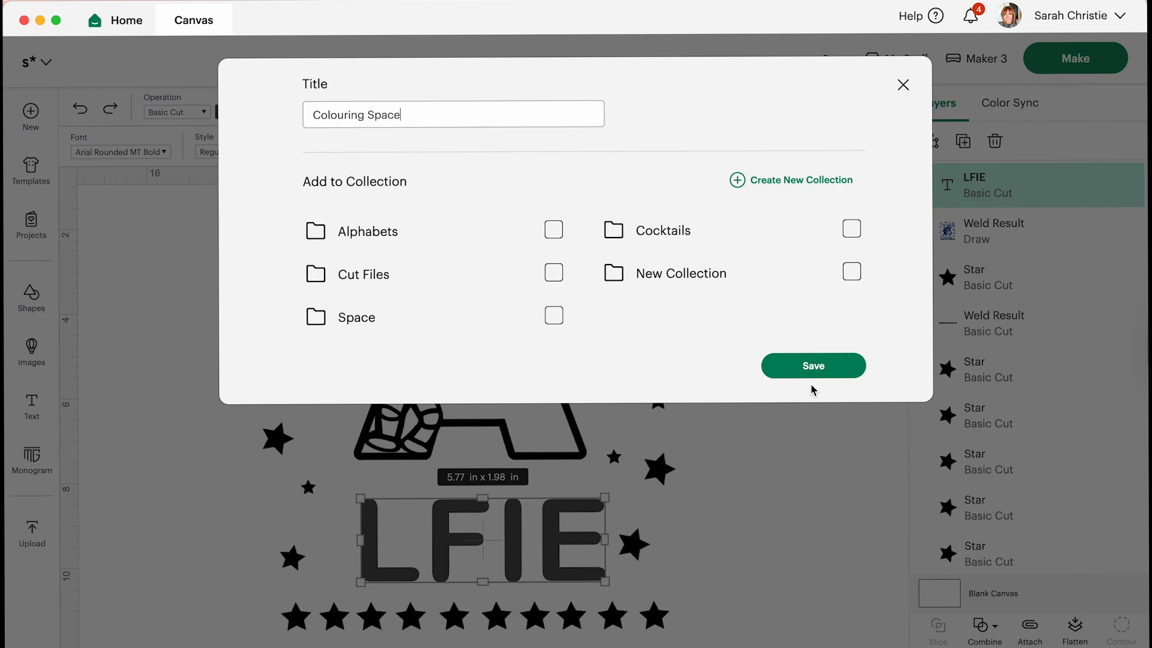
pyautogui.click(813, 367)
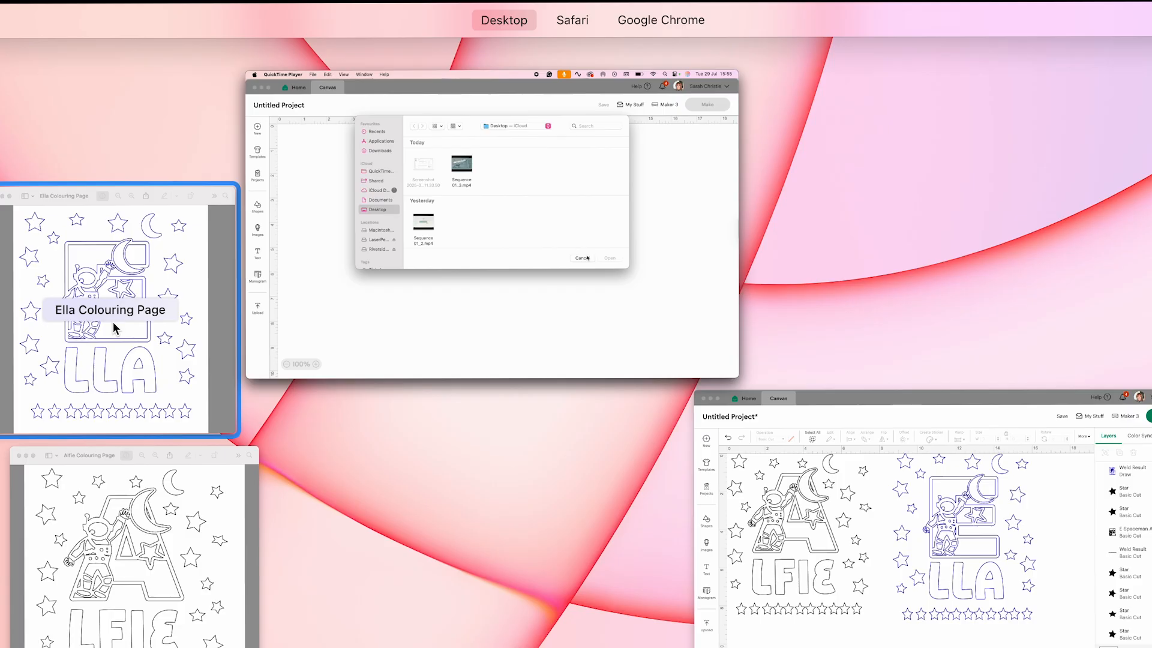
# Step: Switch to the E LLA colouring page image in Preview and print one colour copy on A4 in portrait orientation
pyautogui.click(115, 327)
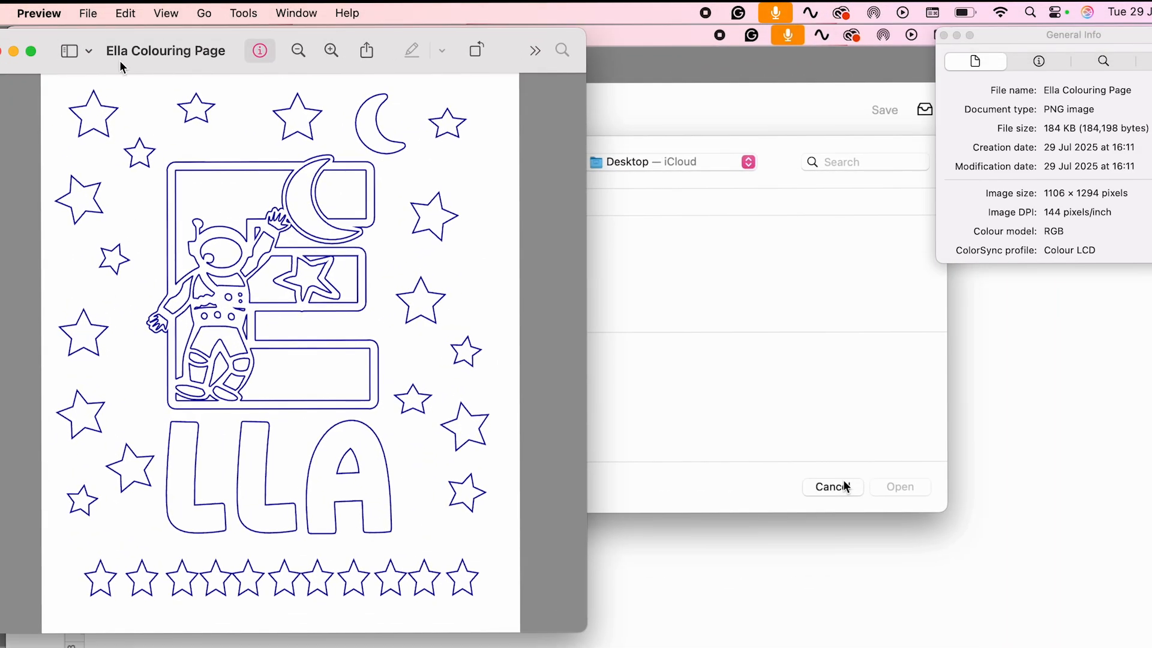
pyautogui.click(85, 14)
pyautogui.click(144, 448)
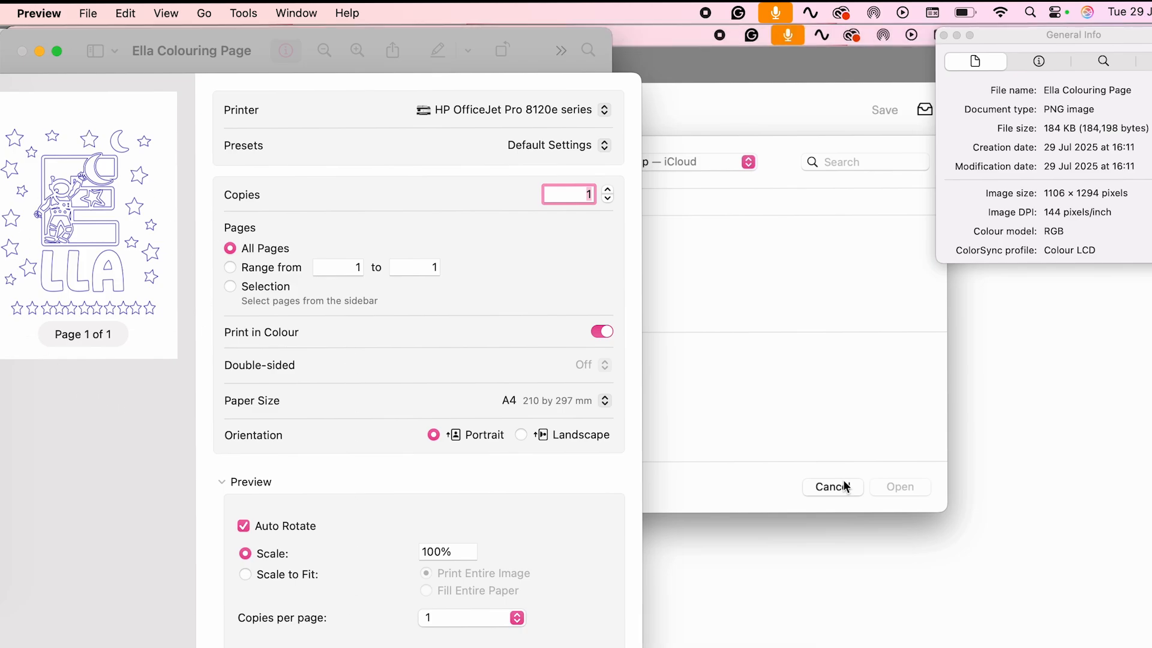
pyautogui.press('Return')
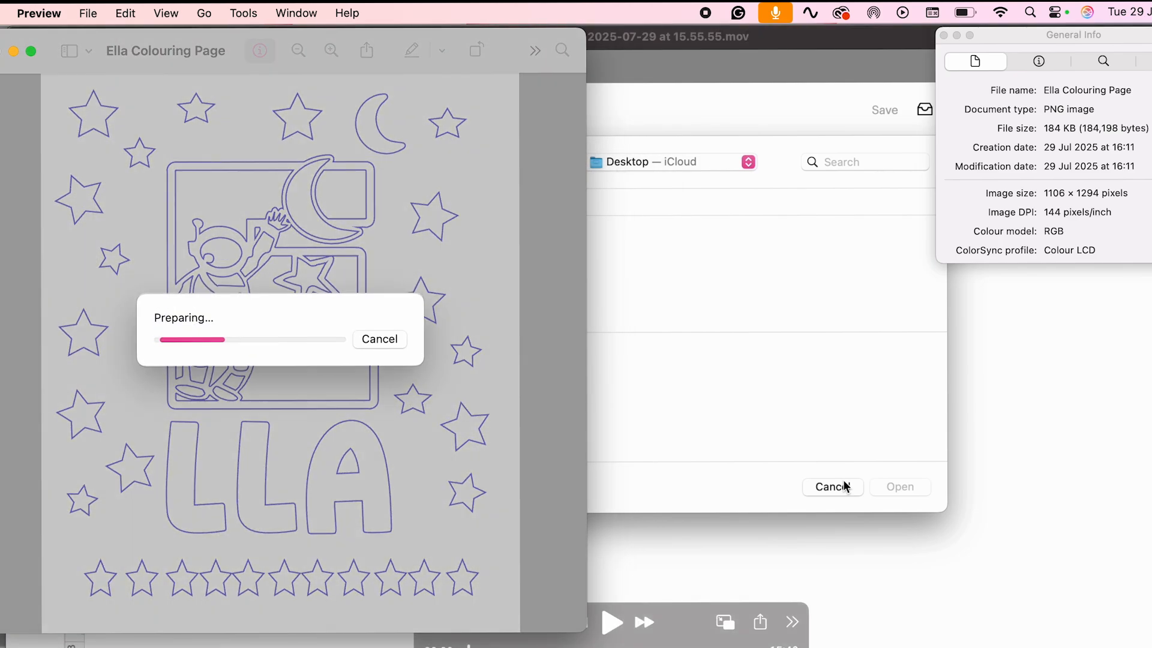